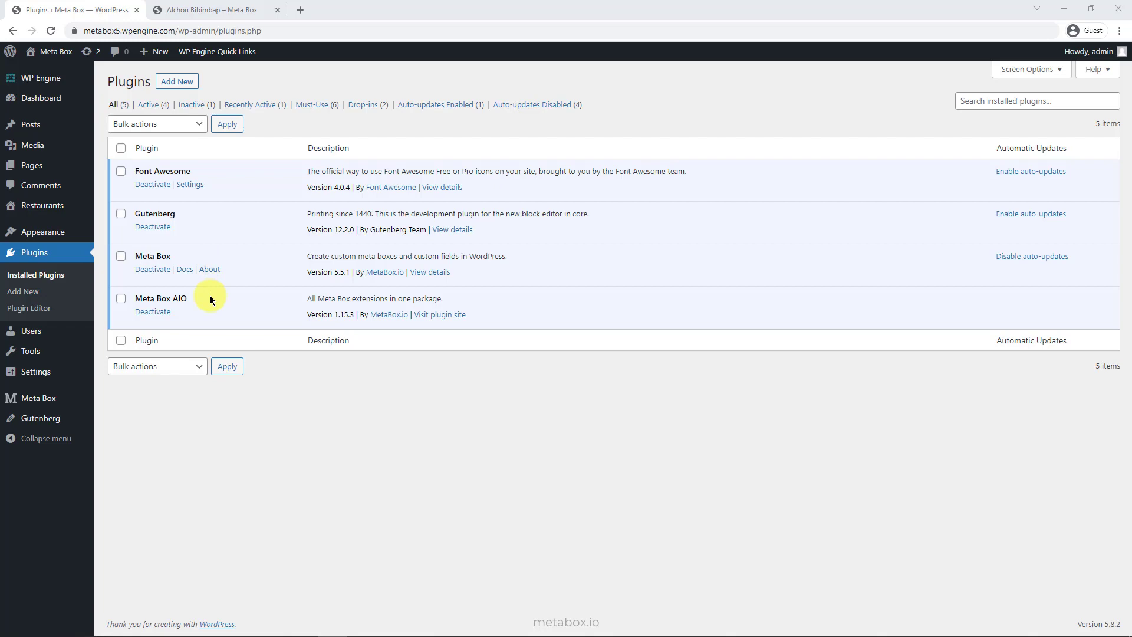
Open the Meta Box extensions page and look through the available extensions and which ones are enabled
{"action": "mouse_move", "coordinate": [65, 398]}
{"action": "left_click", "coordinate": [155, 534]}
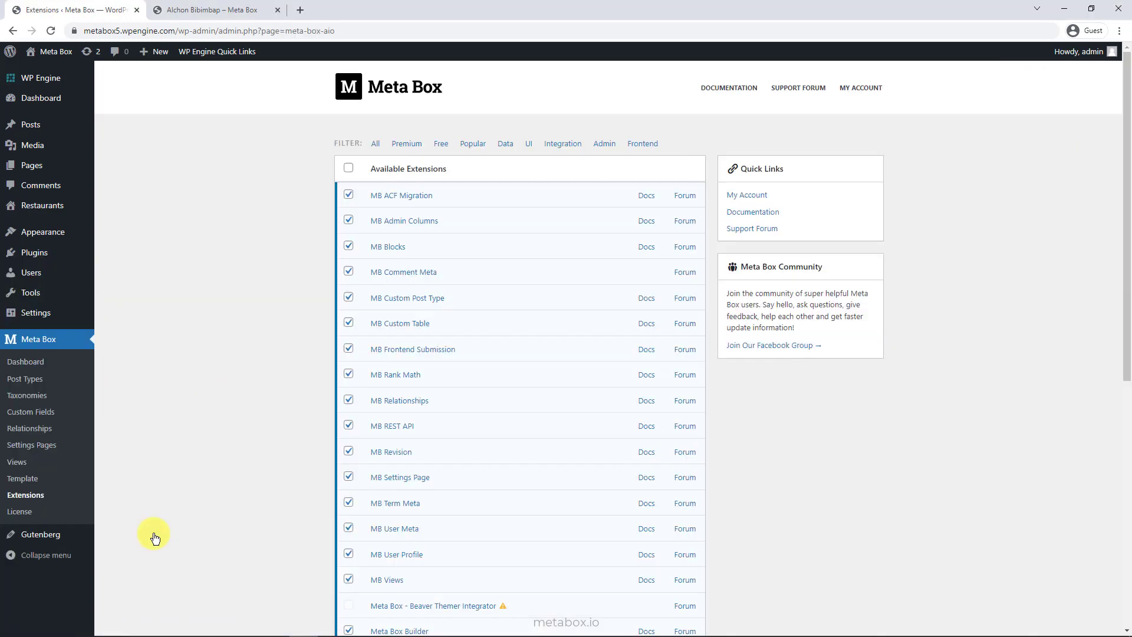
{"action": "scroll", "coordinate": [399, 530], "scroll_direction": "down", "scroll_amount": 4}
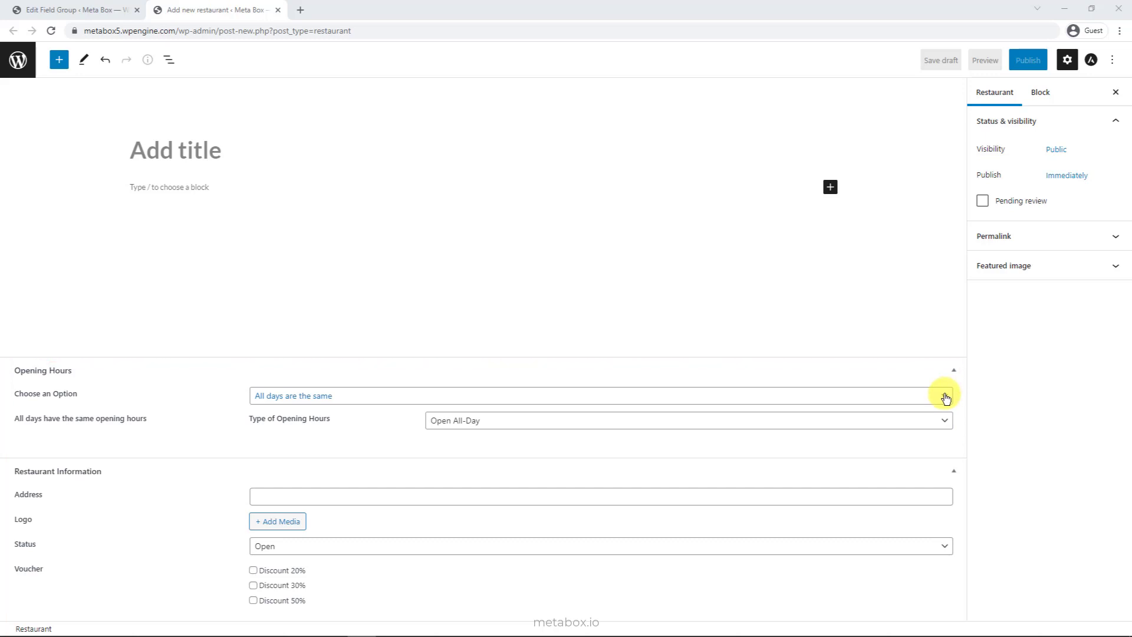
Choose the "All days are the same" option for the restaurant's opening hours, set the type to Enter Hours, and open the start and end time pickers
{"action": "left_click", "coordinate": [946, 398]}
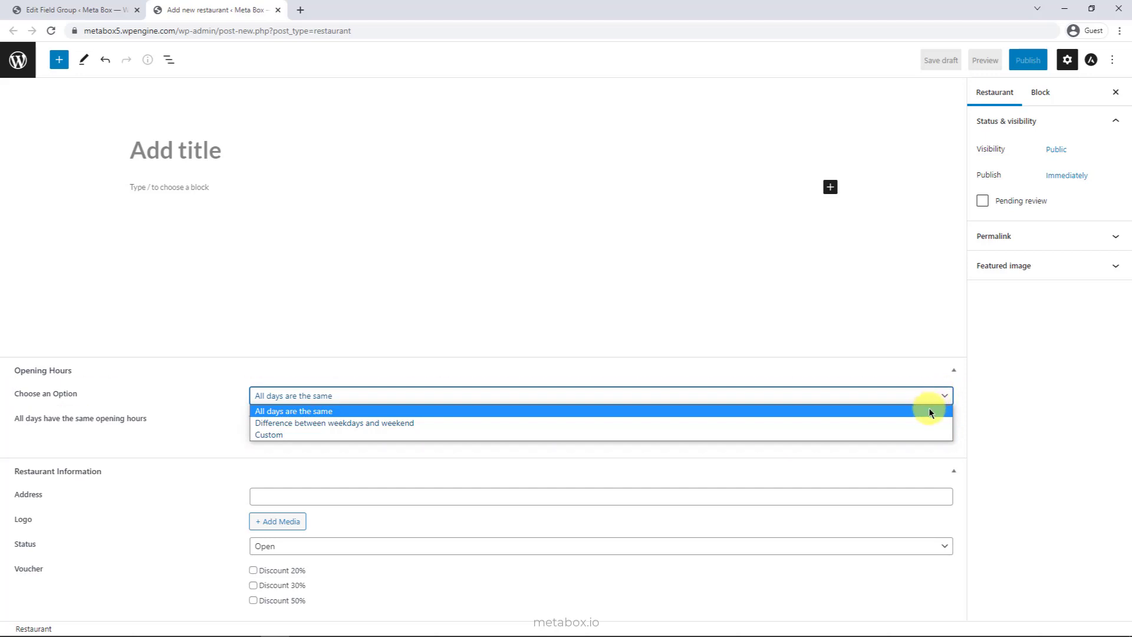
{"action": "left_click", "coordinate": [929, 412]}
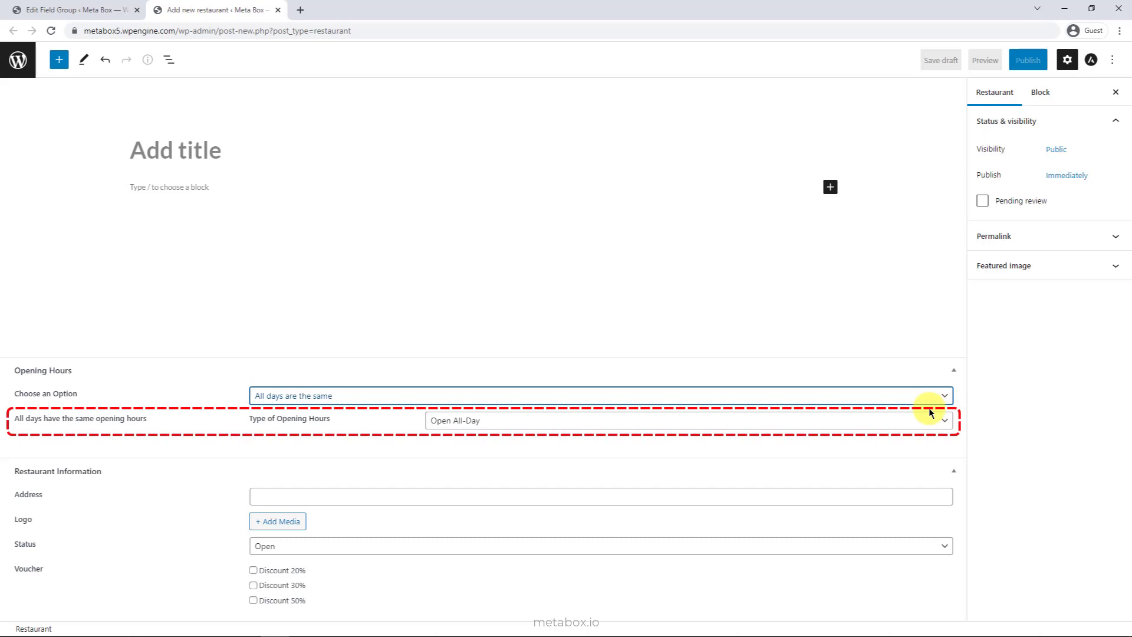
{"action": "left_click", "coordinate": [949, 422]}
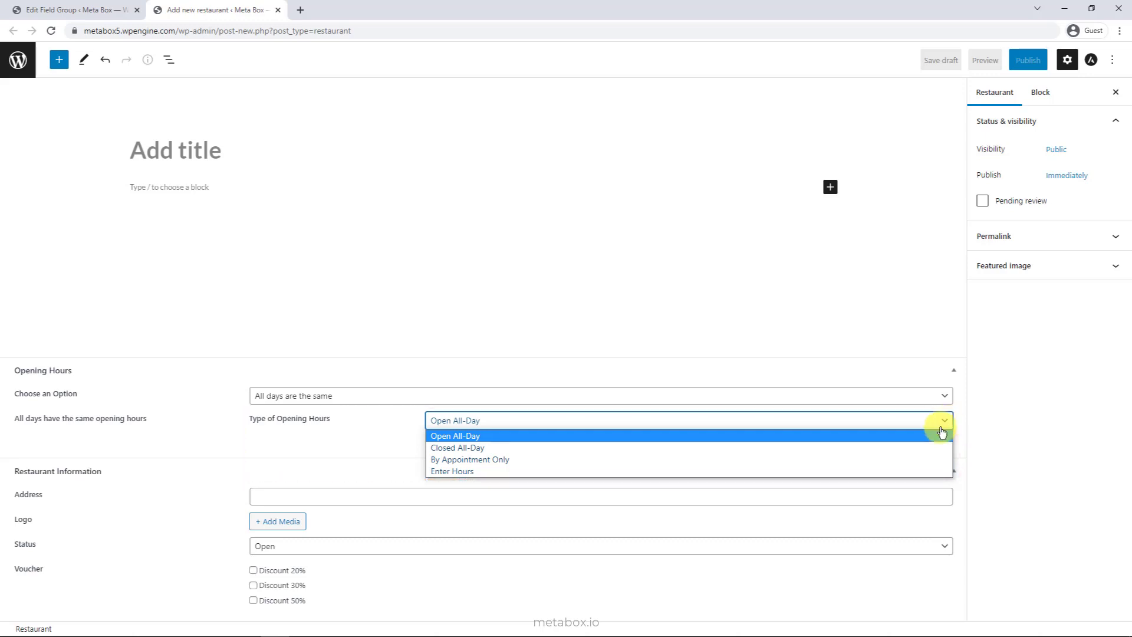
{"action": "left_click", "coordinate": [883, 471]}
{"action": "left_click", "coordinate": [877, 342]}
{"action": "left_click", "coordinate": [875, 366]}
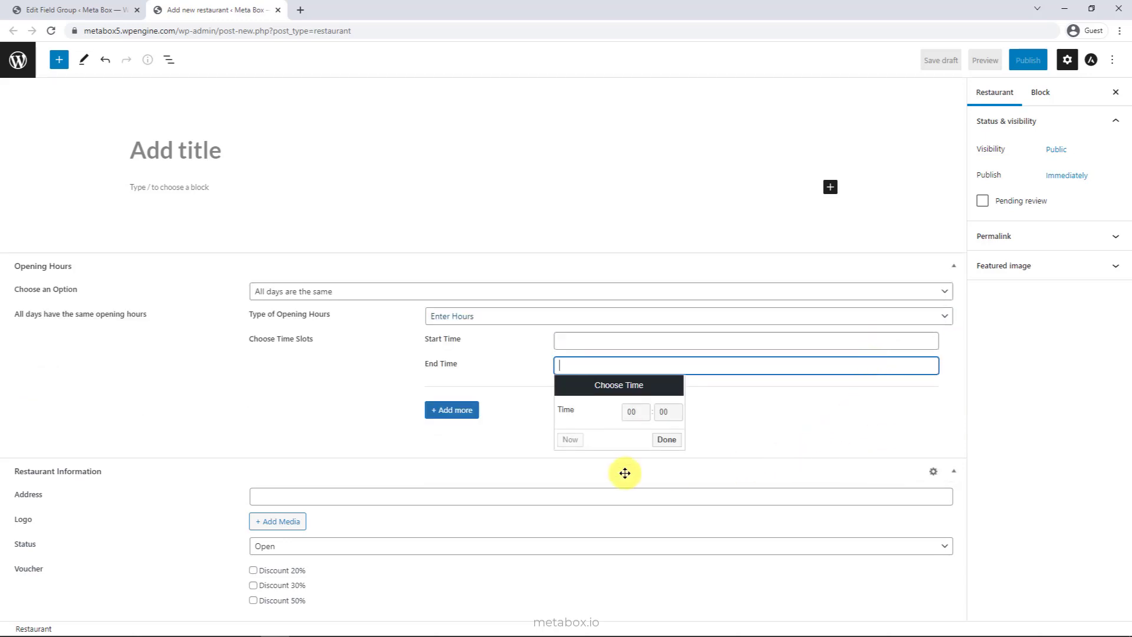
Add a second time slot to the opening hours, open its start time, and remove that slot again
{"action": "left_click", "coordinate": [464, 410]}
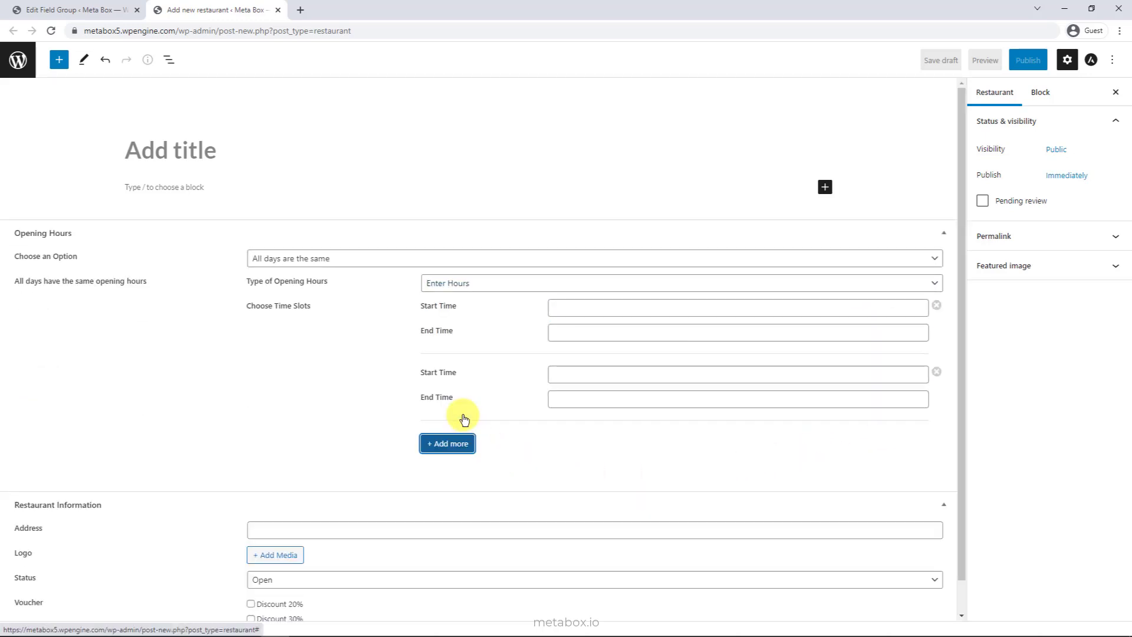
{"action": "left_click", "coordinate": [682, 374]}
{"action": "left_click", "coordinate": [936, 372]}
Switch the opening hours option to "Difference between weekdays and weekend" and set both Weekdays and Weekend to Enter Hours
{"action": "left_click", "coordinate": [940, 292]}
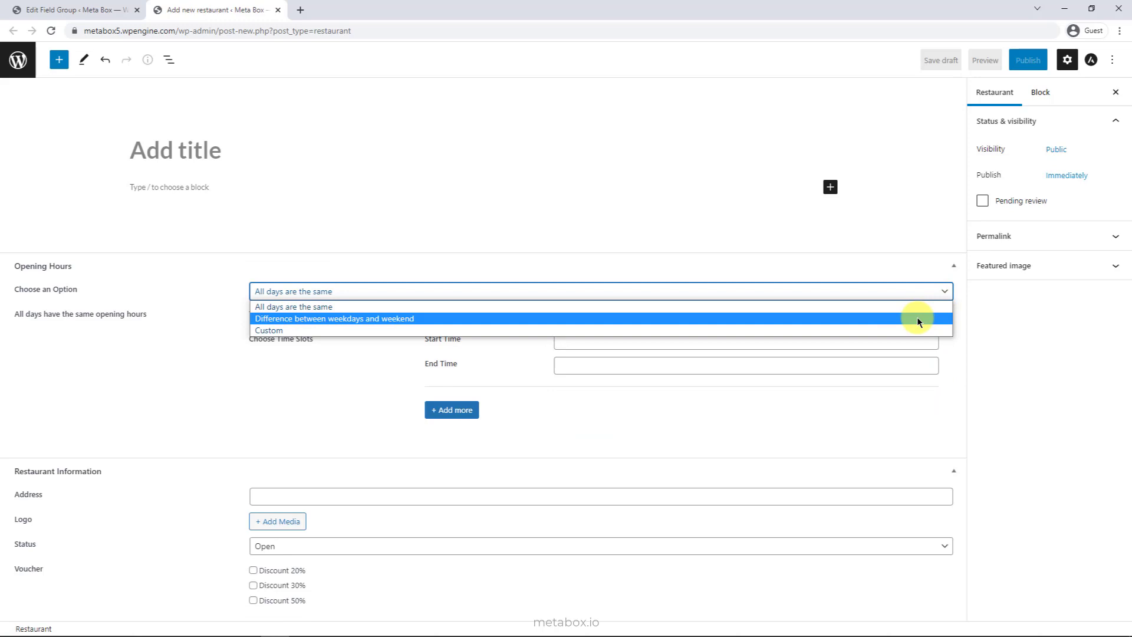
{"action": "left_click", "coordinate": [918, 319]}
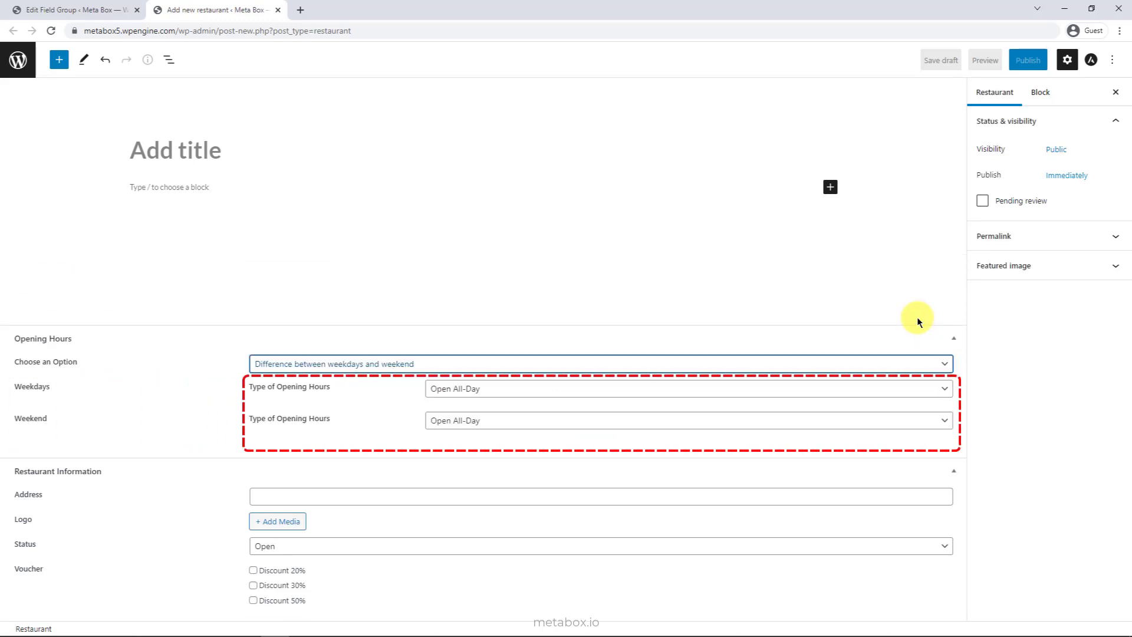
{"action": "left_click", "coordinate": [942, 388]}
{"action": "left_click", "coordinate": [902, 438]}
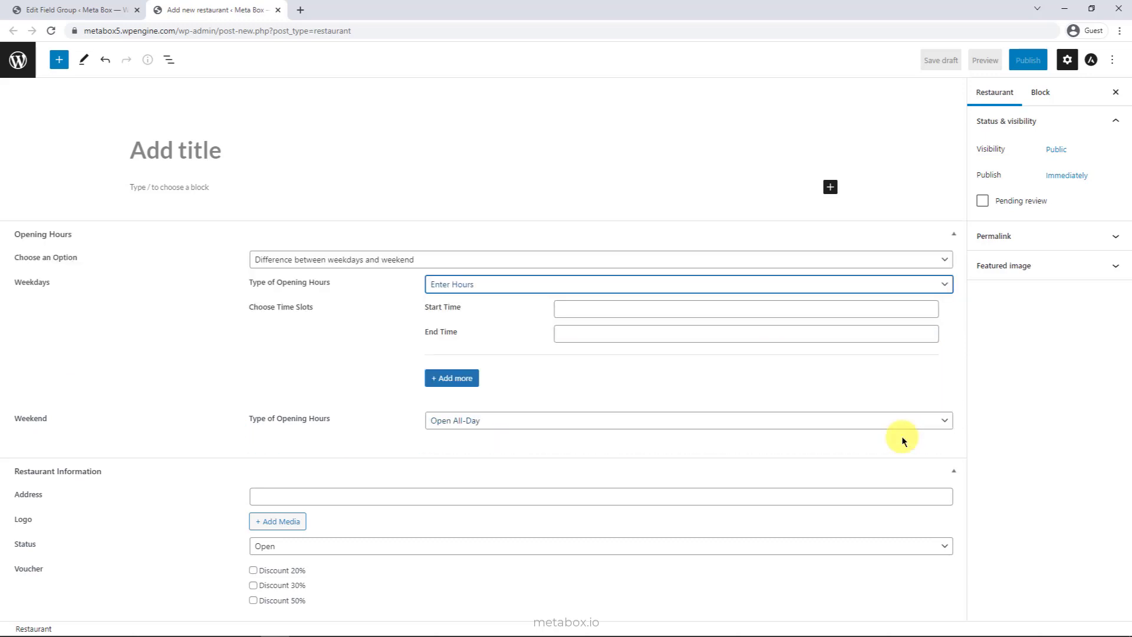
{"action": "left_click", "coordinate": [945, 421]}
{"action": "left_click", "coordinate": [914, 468]}
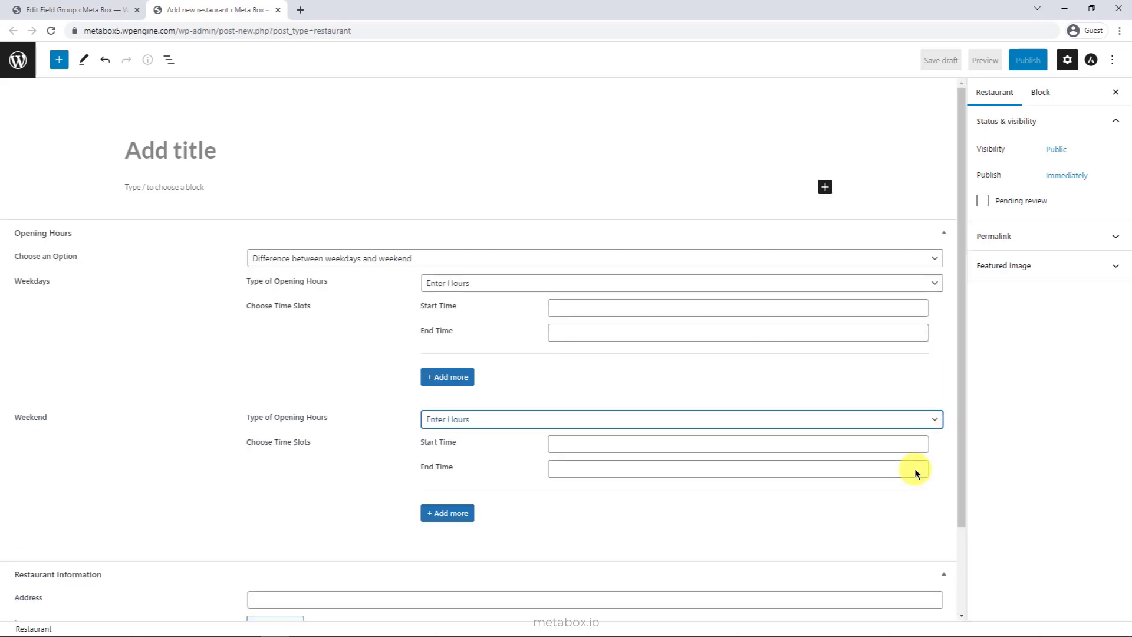
Switch the opening hours option to Custom and set Monday and Tuesday to Enter Hours
{"action": "left_click", "coordinate": [932, 259]}
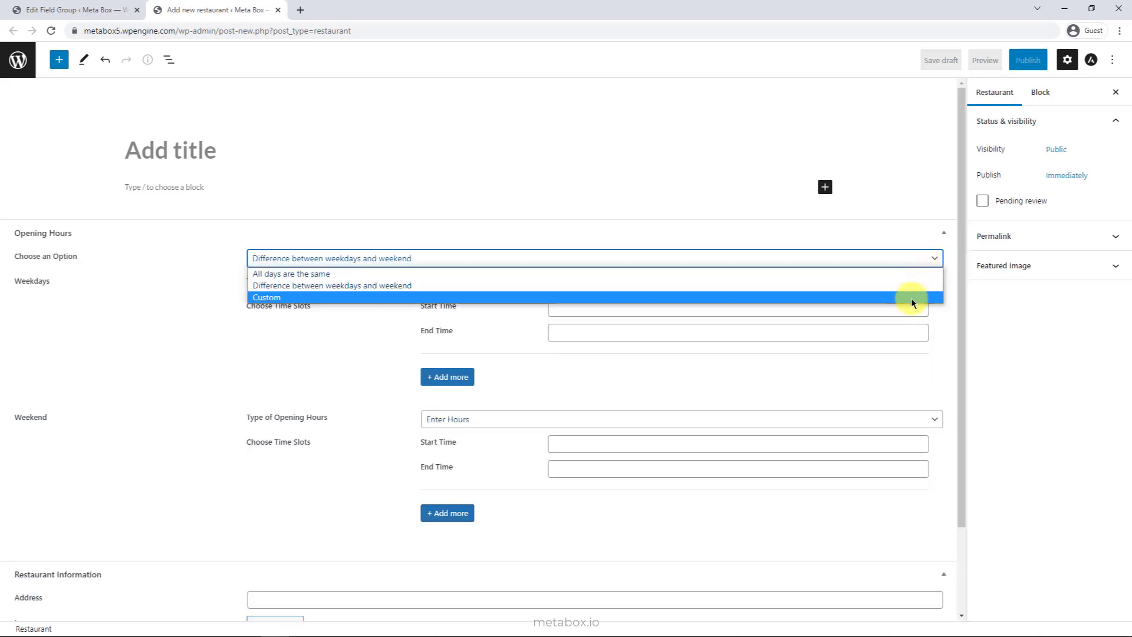
{"action": "left_click", "coordinate": [910, 298]}
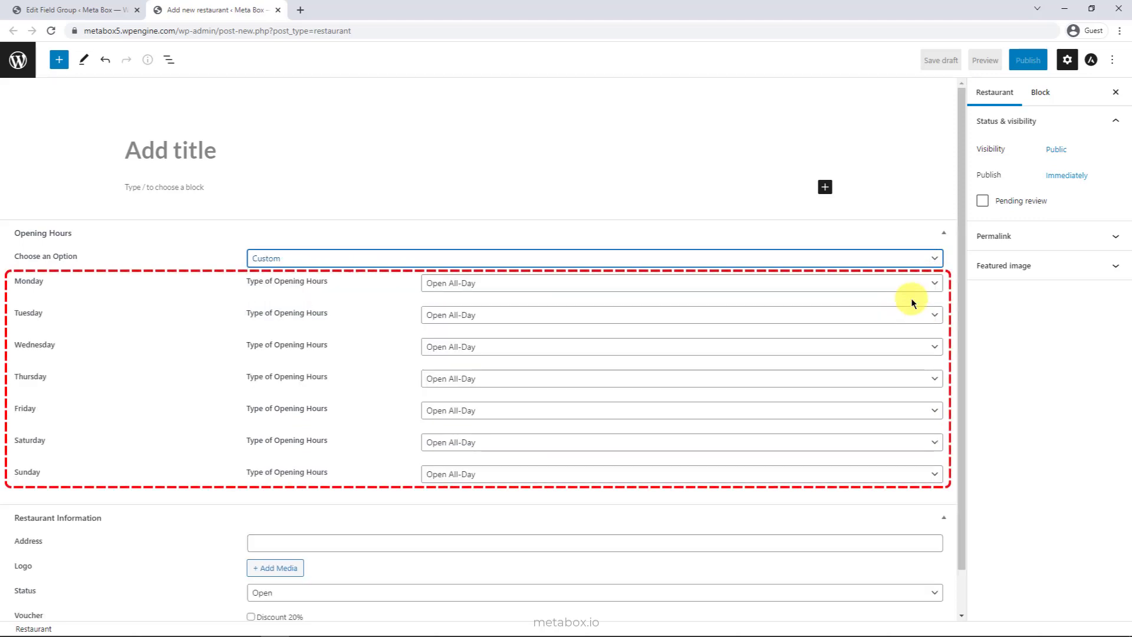
{"action": "left_click", "coordinate": [936, 285]}
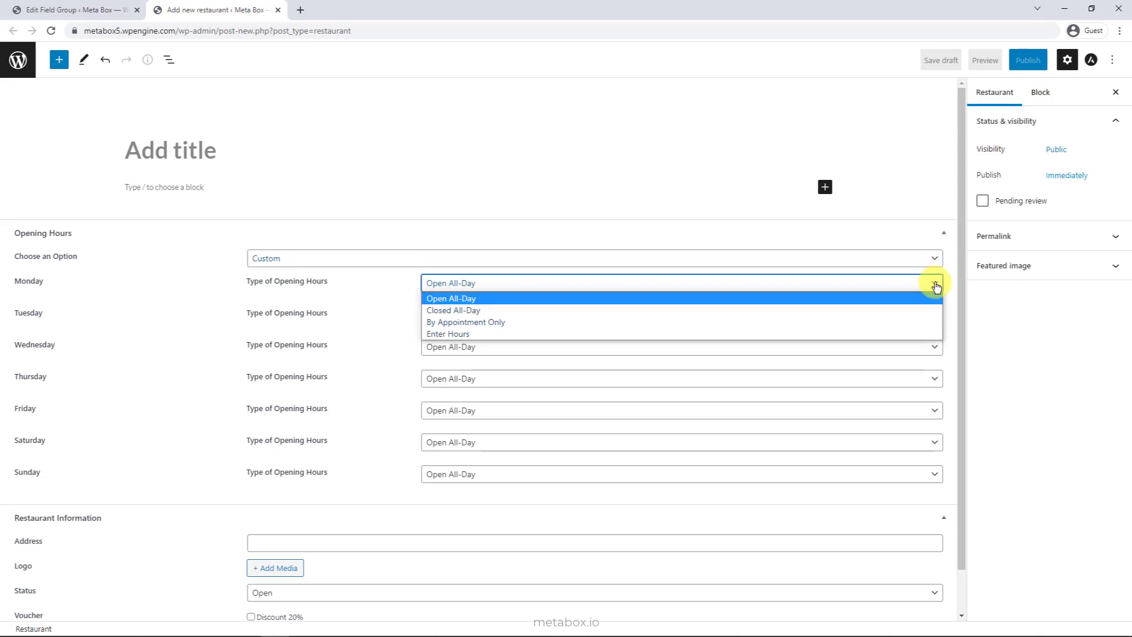
{"action": "left_click", "coordinate": [918, 334]}
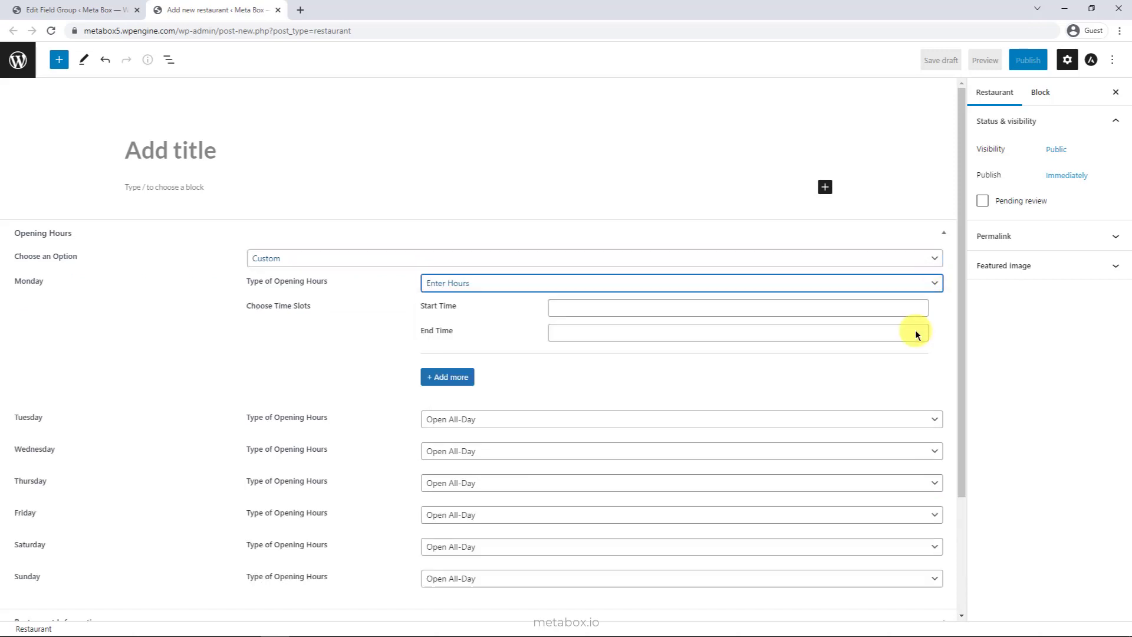
{"action": "left_click", "coordinate": [935, 418]}
{"action": "left_click", "coordinate": [885, 470]}
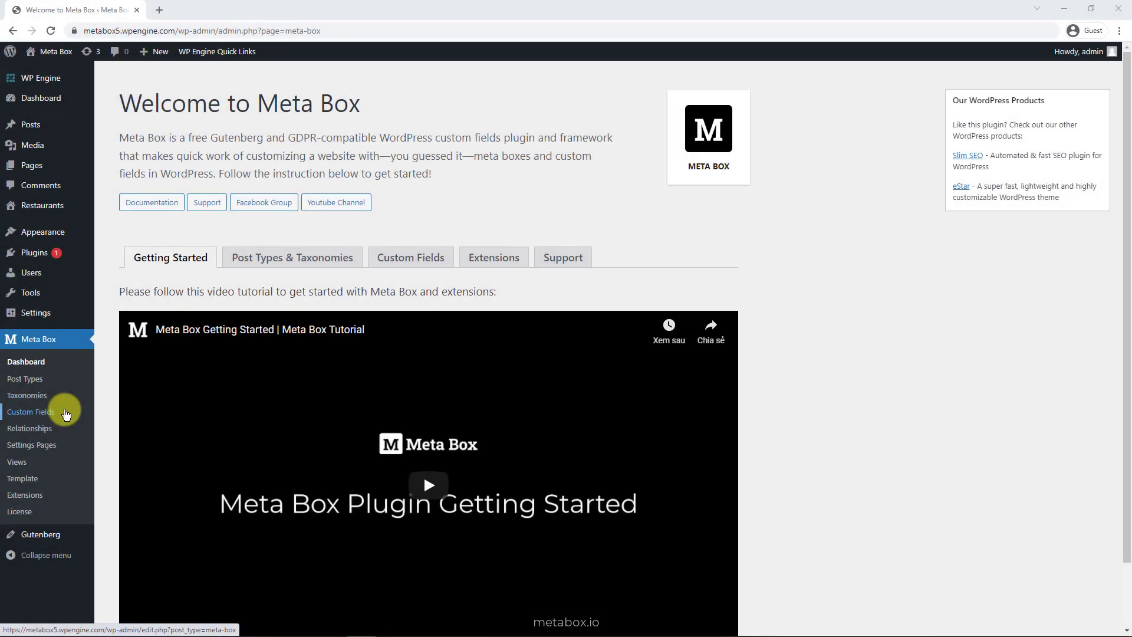
Create a new Meta Box custom field group titled "Opening Hours"
{"action": "left_click", "coordinate": [65, 413]}
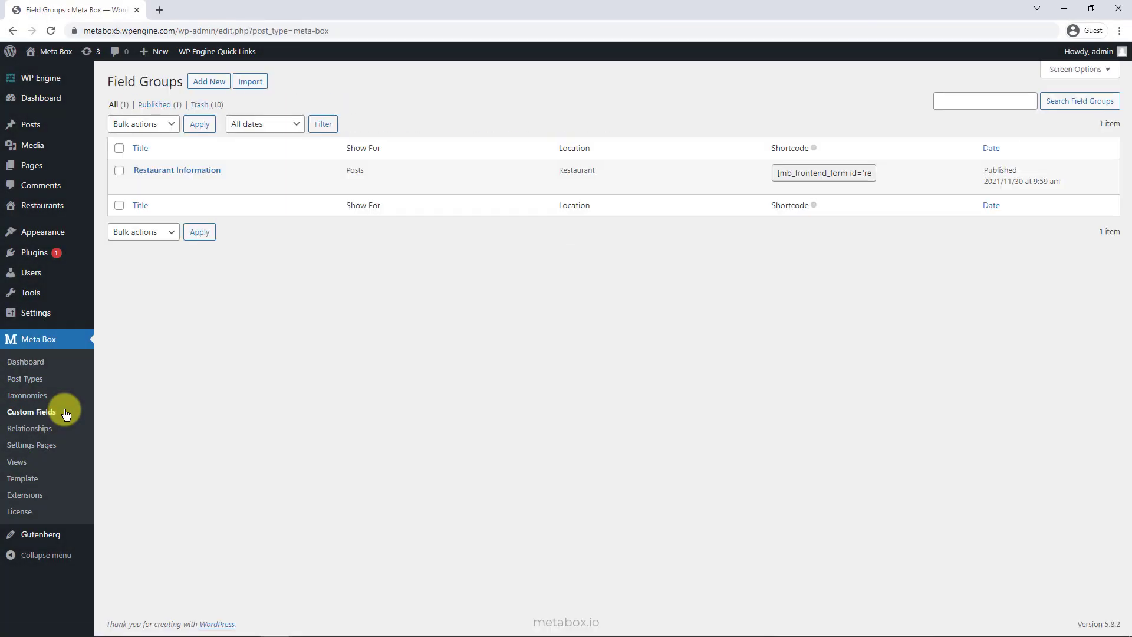
{"action": "left_click", "coordinate": [211, 88]}
{"action": "type", "text": "Opening Hours"}
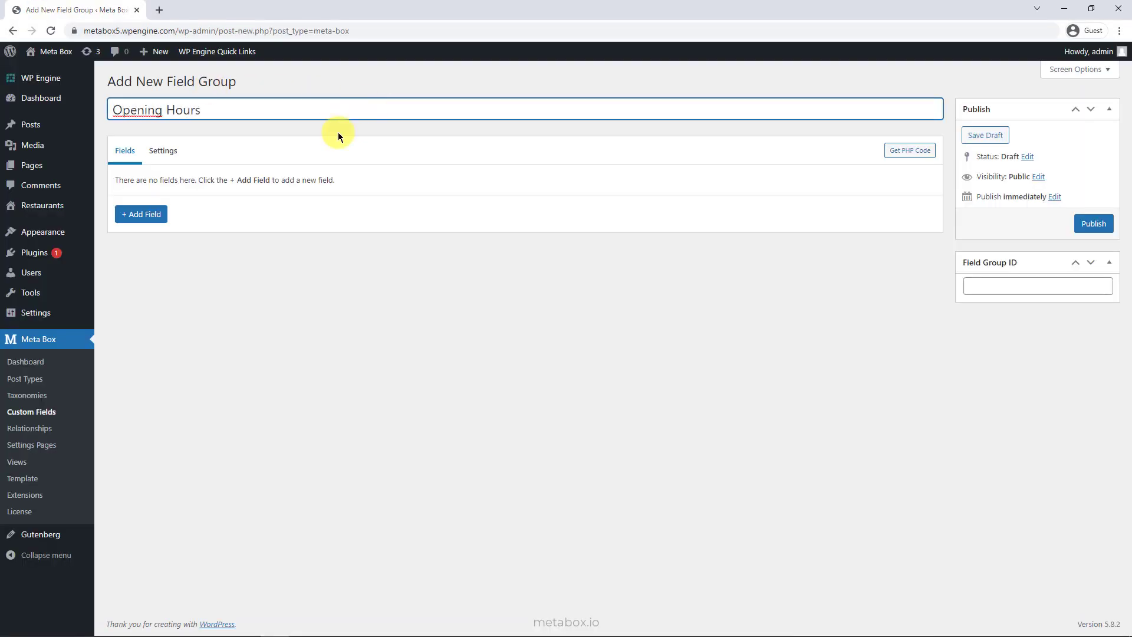
Add a Select field labelled "Choose an Option" to the field group
{"action": "left_click", "coordinate": [162, 218]}
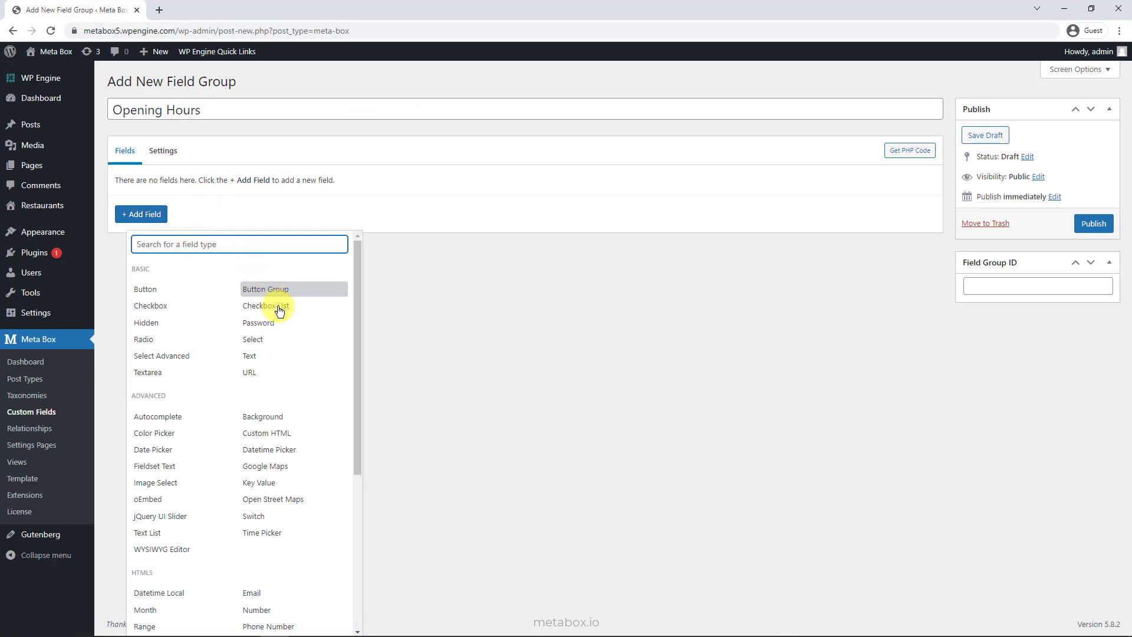
{"action": "left_click", "coordinate": [299, 341]}
{"action": "type", "text": "Choose an Option"}
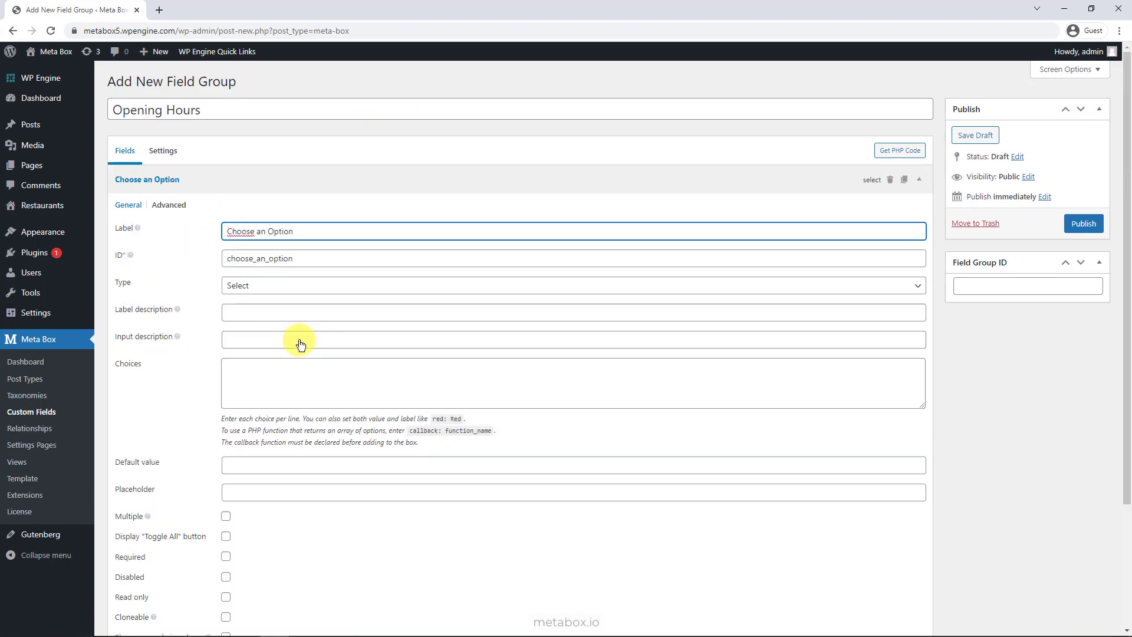
Enter the field's choices all_days_are_the_same: All days are the same, difference_between_weekdays_and_weekend: Difference between weekdays and weekend, and custom: Custom, and collapse the field
{"action": "left_click", "coordinate": [445, 397]}
{"action": "type", "text": "all_days_are_the_same: All days are the same difference_between_weekdays_and_weekend: Difference between weekdays and weekend custom: Custom"}
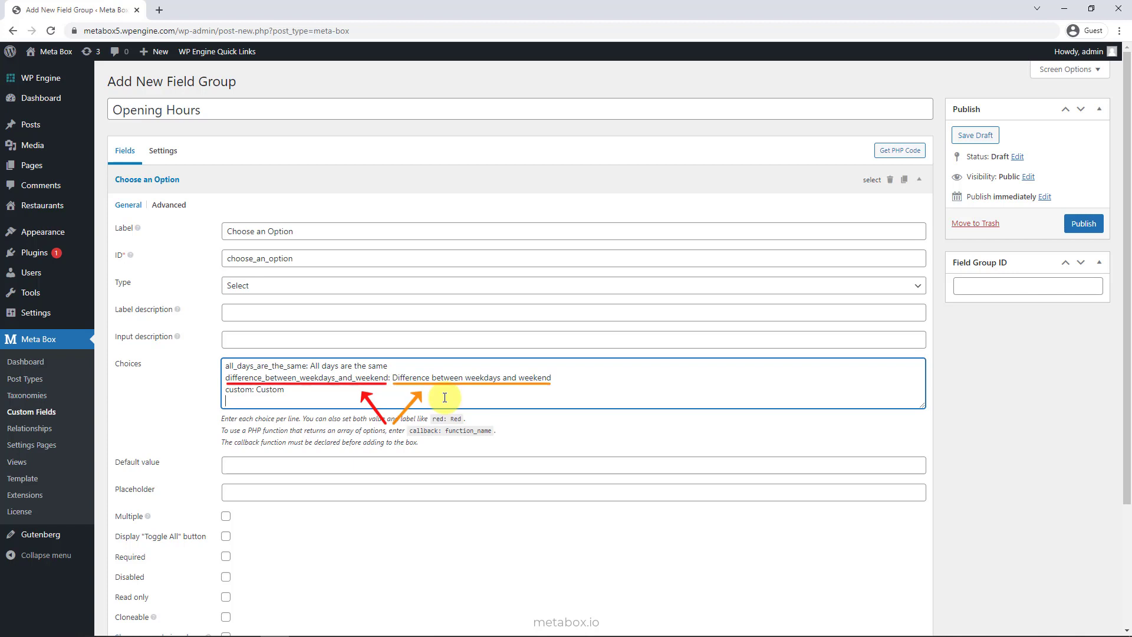
{"action": "left_click", "coordinate": [200, 179]}
Add a Group field labelled "All days have the same opening hours" below the Choose an Option field
{"action": "left_click", "coordinate": [157, 212]}
{"action": "type", "text": "group"}
{"action": "left_click", "coordinate": [153, 331]}
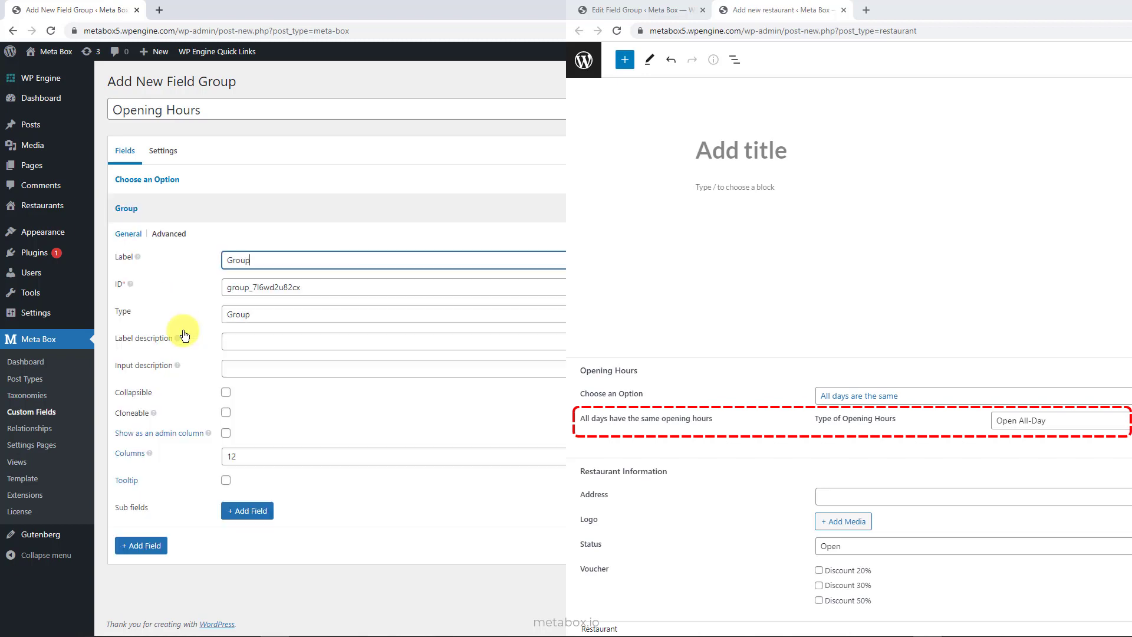
{"action": "type", "text": "All days have the same opening hours"}
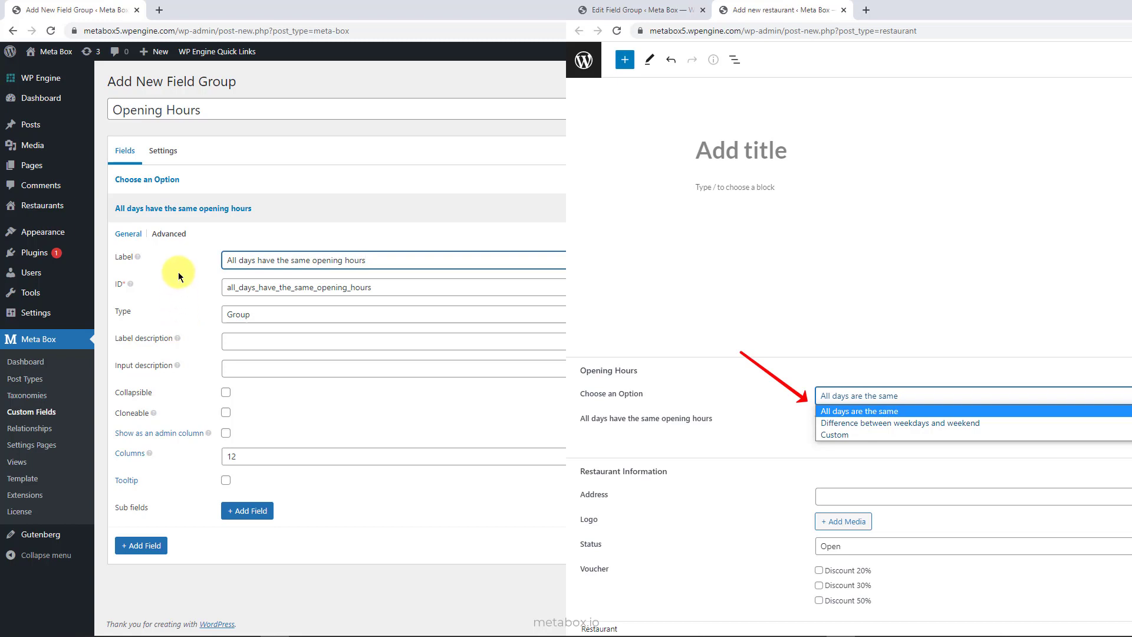
Add a conditional logic rule making the group visible when choose_an_option = all_days_are_the_same
{"action": "left_click", "coordinate": [168, 233]}
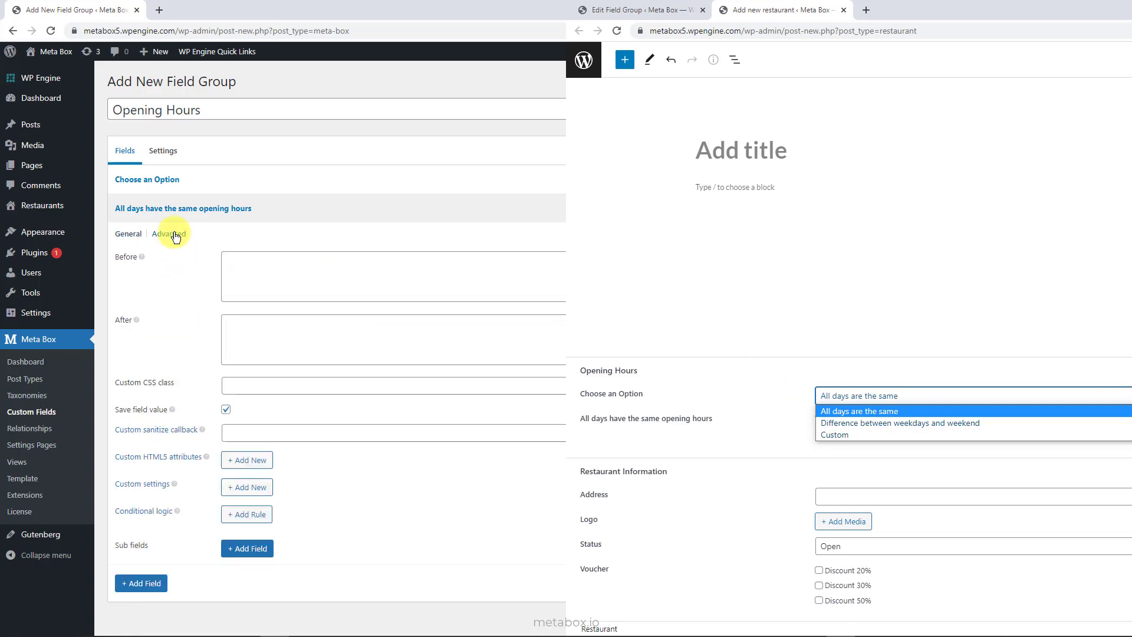
{"action": "left_click", "coordinate": [264, 515]}
{"action": "left_click", "coordinate": [345, 539]}
{"action": "left_click", "coordinate": [344, 566]}
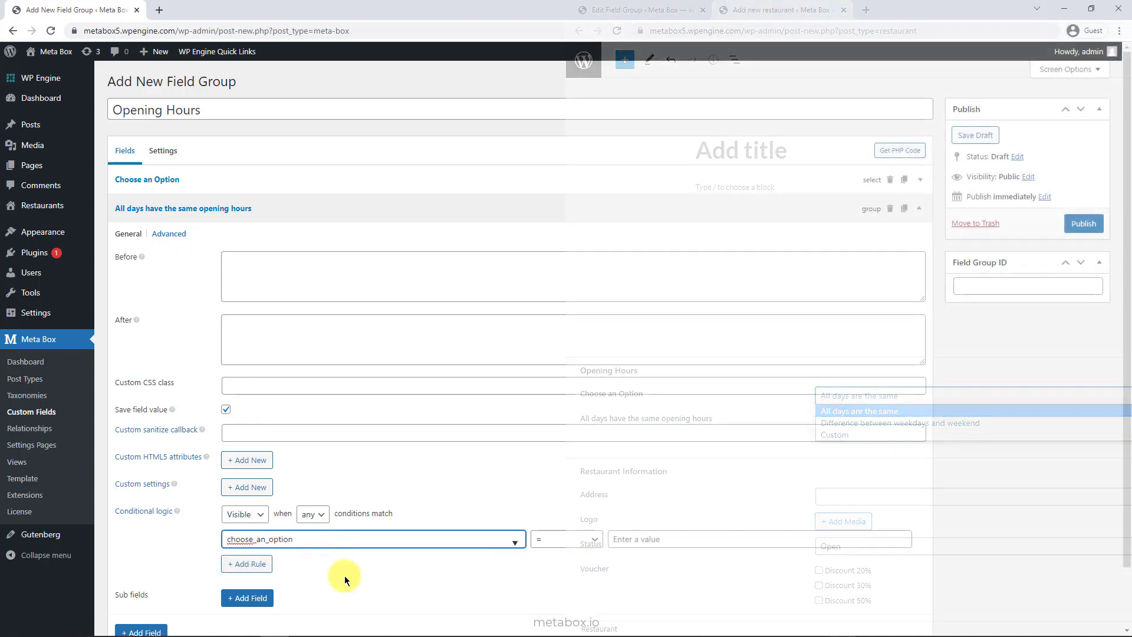
{"action": "left_click", "coordinate": [755, 538]}
{"action": "type", "text": "all_days_are_the_same"}
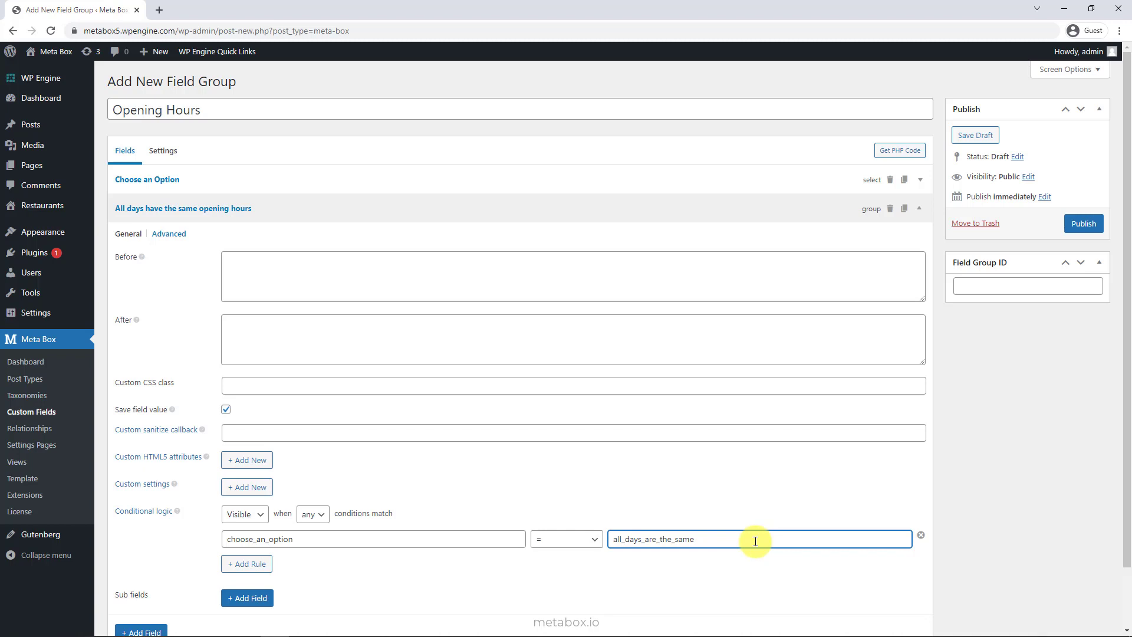
Add a Select sub field labelled "Type of Opening Hours" inside the "All days have the same opening hours" group
{"action": "left_click", "coordinate": [129, 236]}
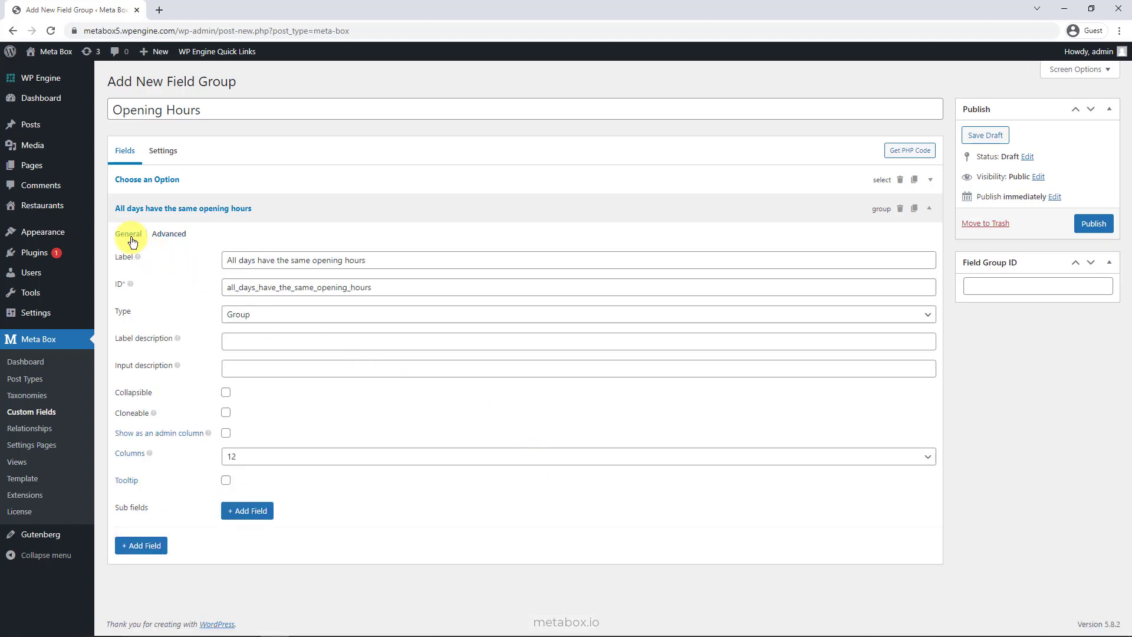
{"action": "left_click", "coordinate": [263, 511]}
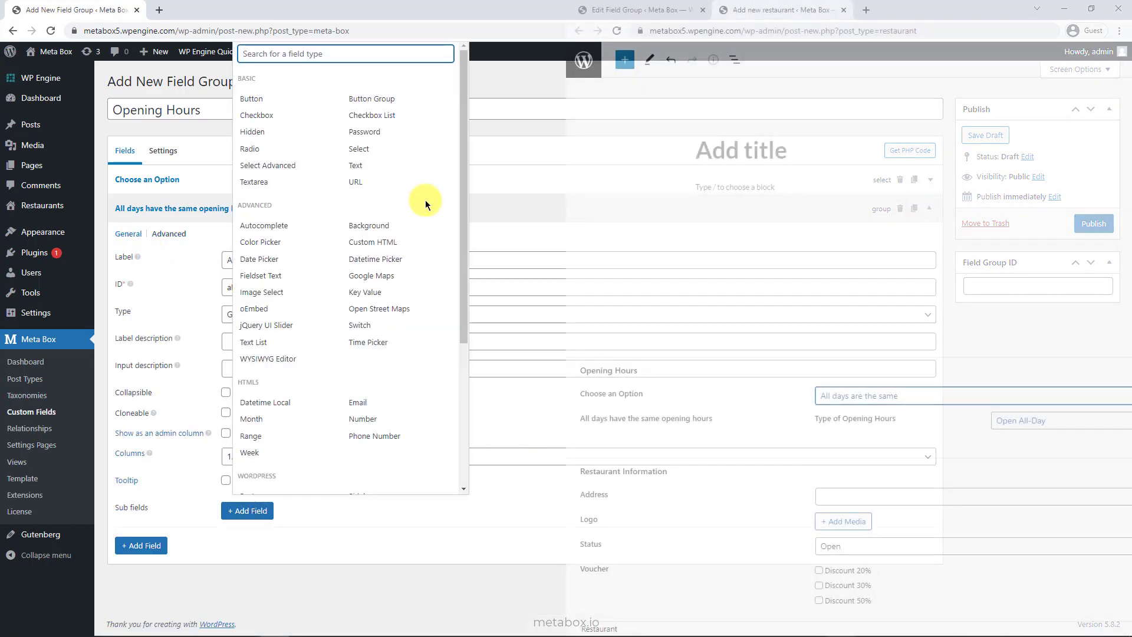
{"action": "left_click", "coordinate": [422, 151]}
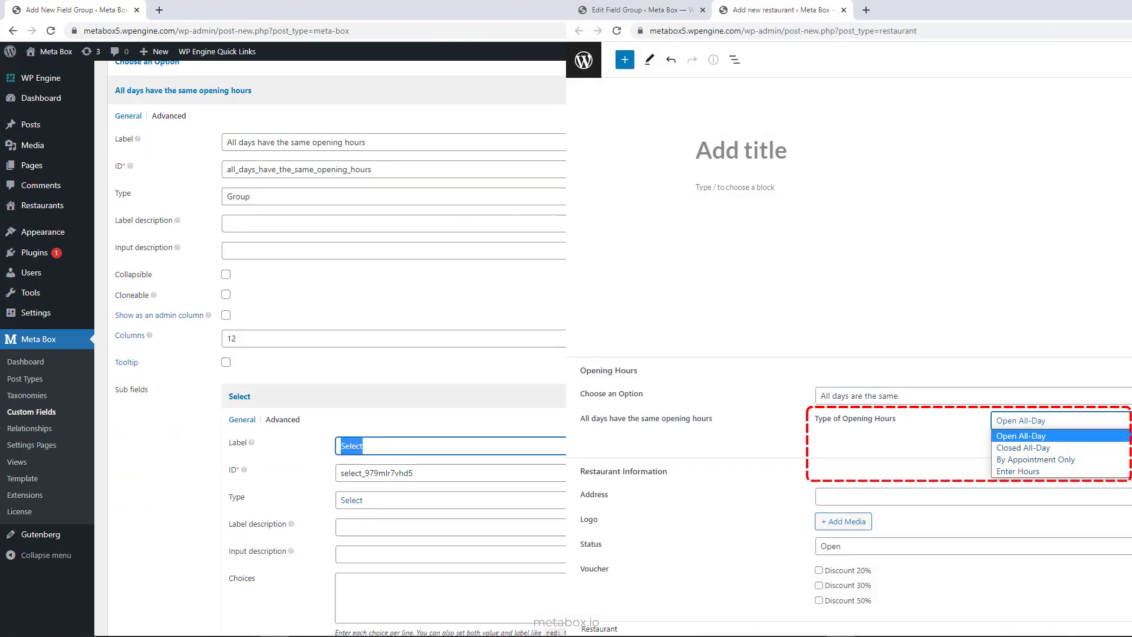
{"action": "type", "text": "Type of Opening Hours"}
Enter the sub field's choices open_all_day: Open All-Day, closed_all_day: Closed All-Day, by_appointment: By Appointment Only, and enter_hours: Enter Hours, and collapse the sub field
{"action": "scroll", "coordinate": [336, 353], "scroll_direction": "down", "scroll_amount": 2}
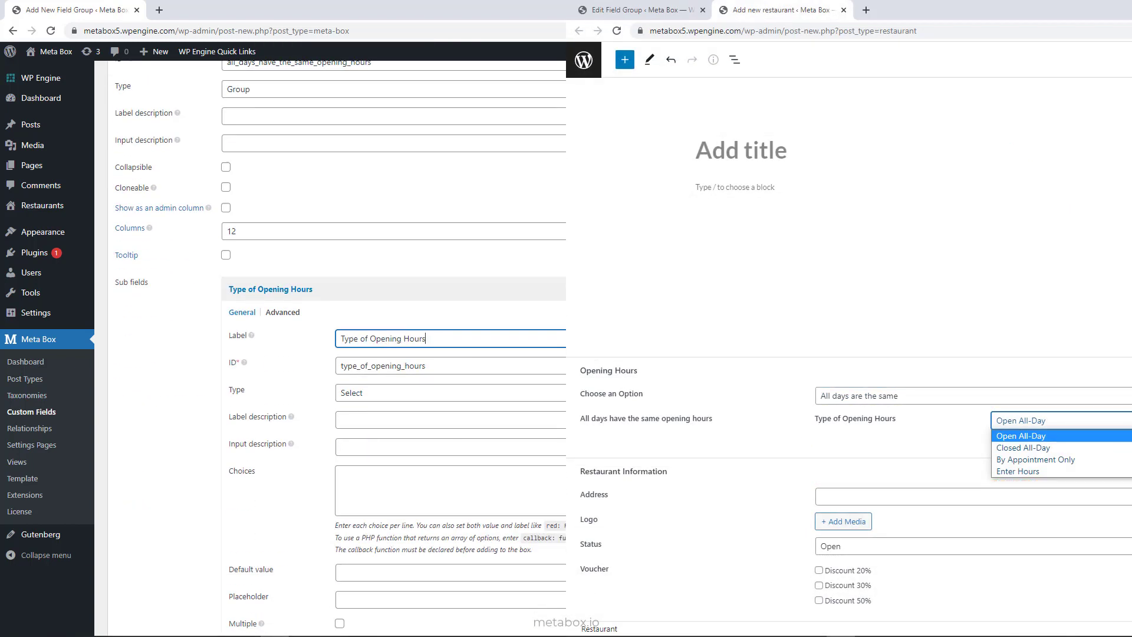
{"action": "left_click", "coordinate": [413, 483]}
{"action": "type", "text": "open_all_day: Open All-Day closed_all_day: Closed All-Day by_appointment: By Appointment Only enter_hours: Enter Hours"}
{"action": "scroll", "coordinate": [412, 483], "scroll_direction": "up", "scroll_amount": 1}
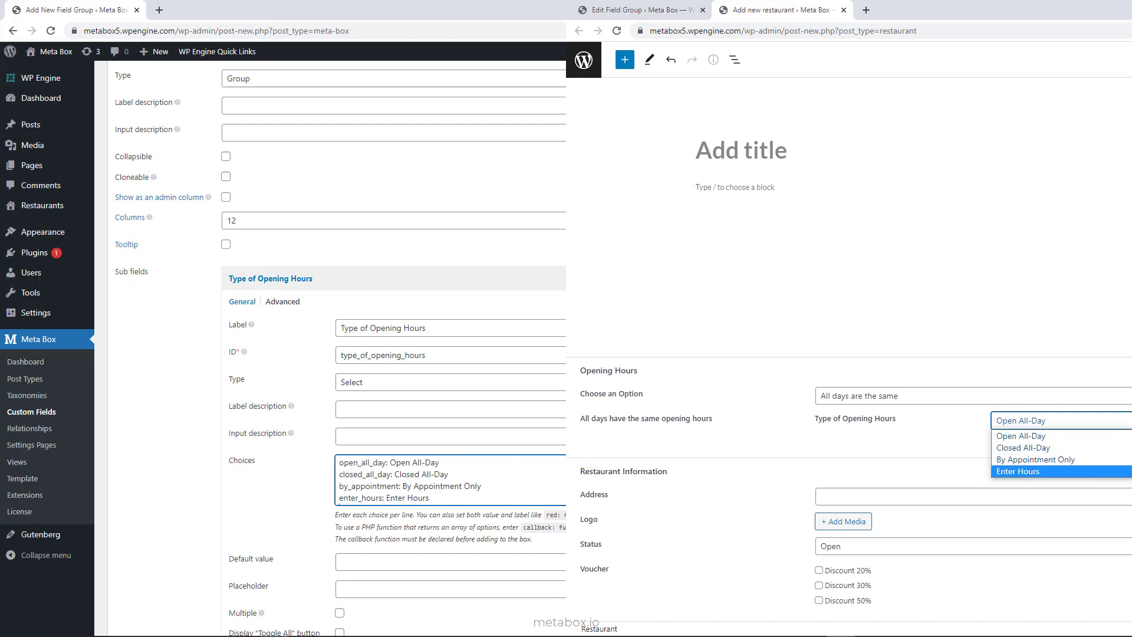
{"action": "left_click", "coordinate": [341, 270]}
Add a Group sub field labelled "Choose Time Slots" after Type of Opening Hours and make it cloneable
{"action": "left_click", "coordinate": [284, 590]}
{"action": "type", "text": "group"}
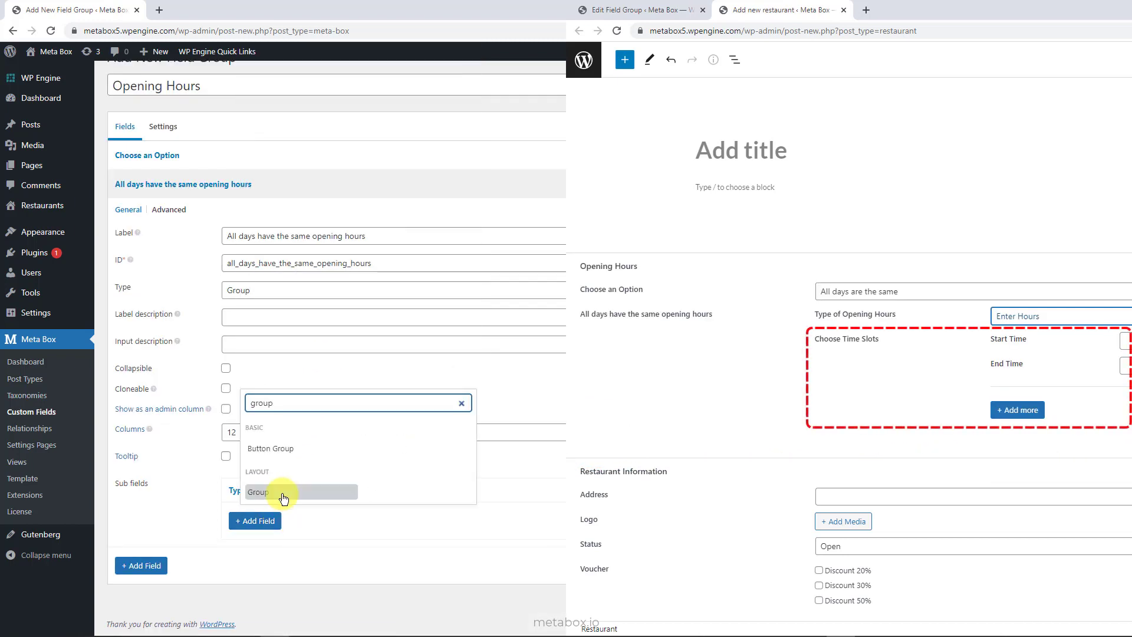
{"action": "left_click", "coordinate": [286, 563]}
{"action": "scroll", "coordinate": [478, 533], "scroll_direction": "down", "scroll_amount": 1}
{"action": "key", "text": "ctrl+a"}
{"action": "type", "text": "Choose Time Slots"}
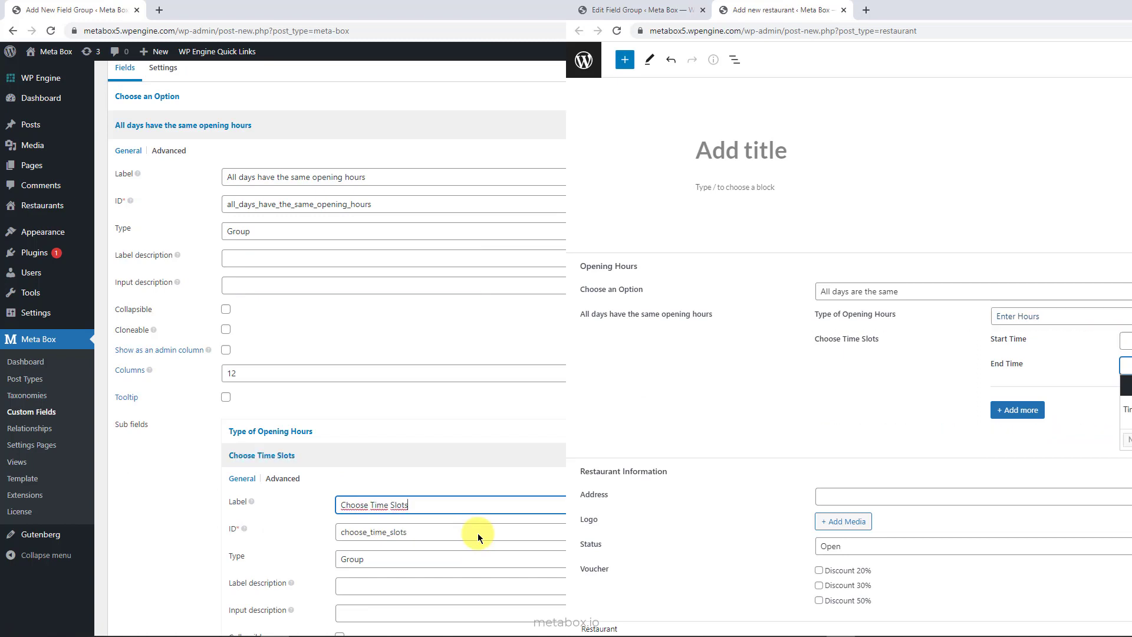
{"action": "scroll", "coordinate": [339, 542], "scroll_direction": "down", "scroll_amount": 2}
{"action": "left_click", "coordinate": [1030, 418]}
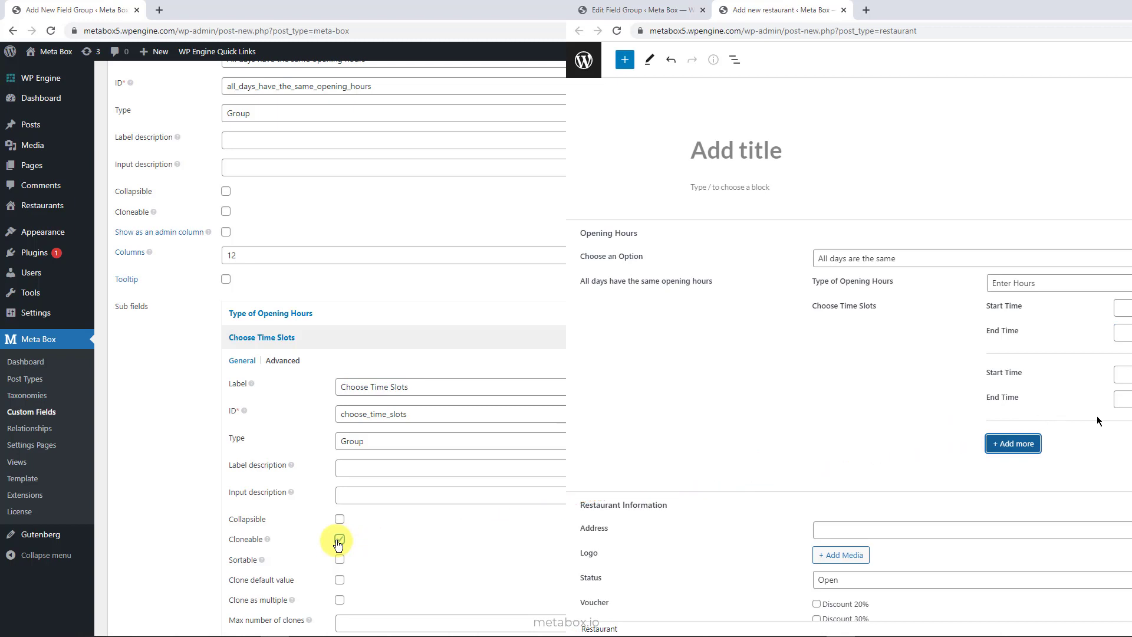
Add a Time Picker sub field labelled "Start Time" inside Choose Time Slots and collapse it
{"action": "scroll", "coordinate": [357, 560], "scroll_direction": "down", "scroll_amount": 3}
{"action": "left_click", "coordinate": [378, 579]}
{"action": "type", "text": "time"}
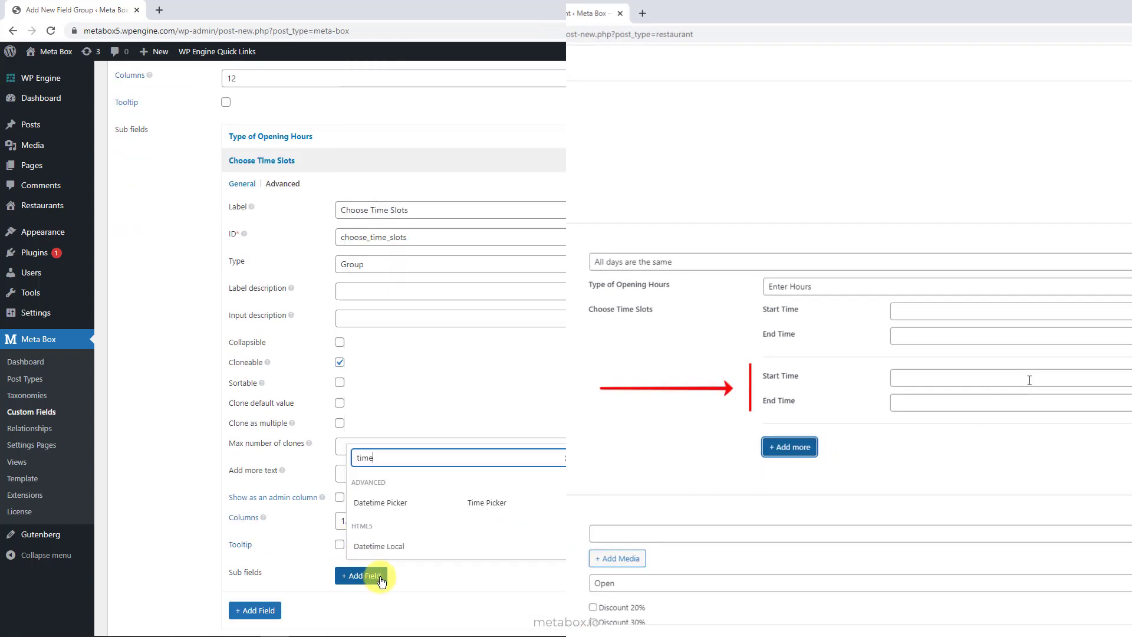
{"action": "left_click", "coordinate": [519, 508]}
{"action": "key", "text": "ctrl+a"}
{"action": "type", "text": "Start Time"}
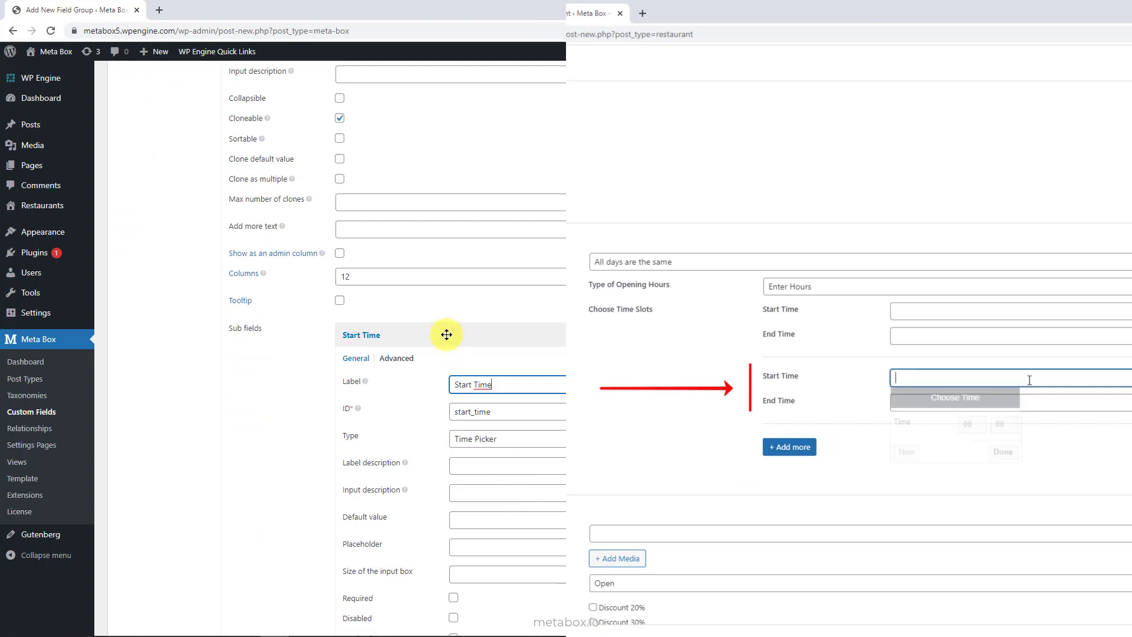
{"action": "left_click", "coordinate": [444, 331]}
Add a second Time Picker sub field labelled "End Time" inside Choose Time Slots and collapse it
{"action": "left_click", "coordinate": [387, 546]}
{"action": "type", "text": "time"}
{"action": "left_click", "coordinate": [494, 550]}
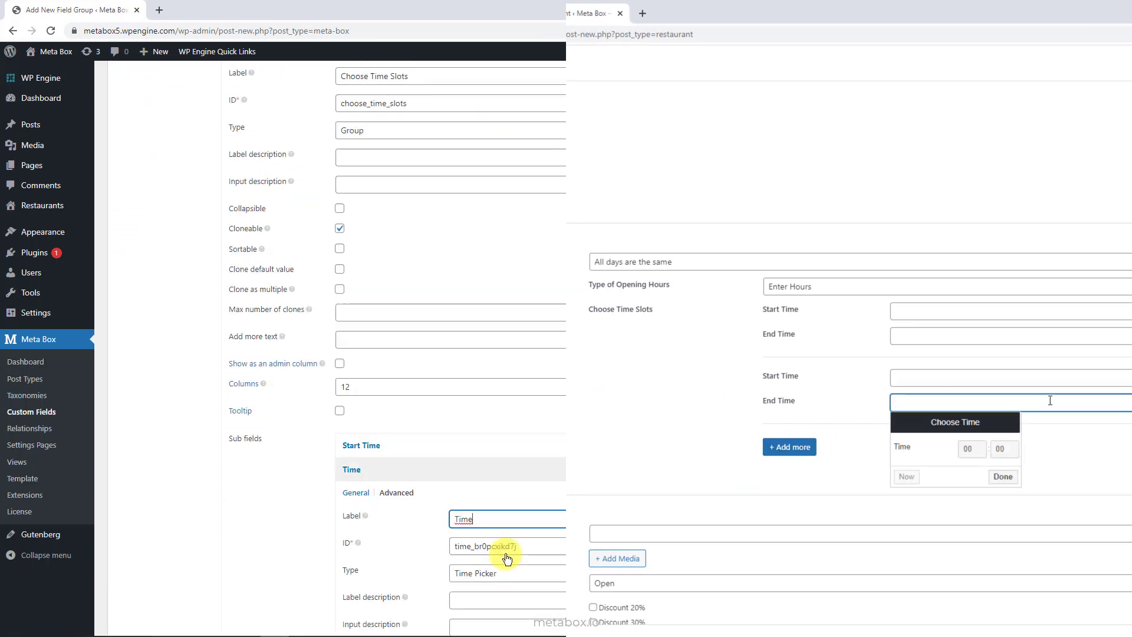
{"action": "type", "text": "End Time"}
{"action": "left_click", "coordinate": [434, 472]}
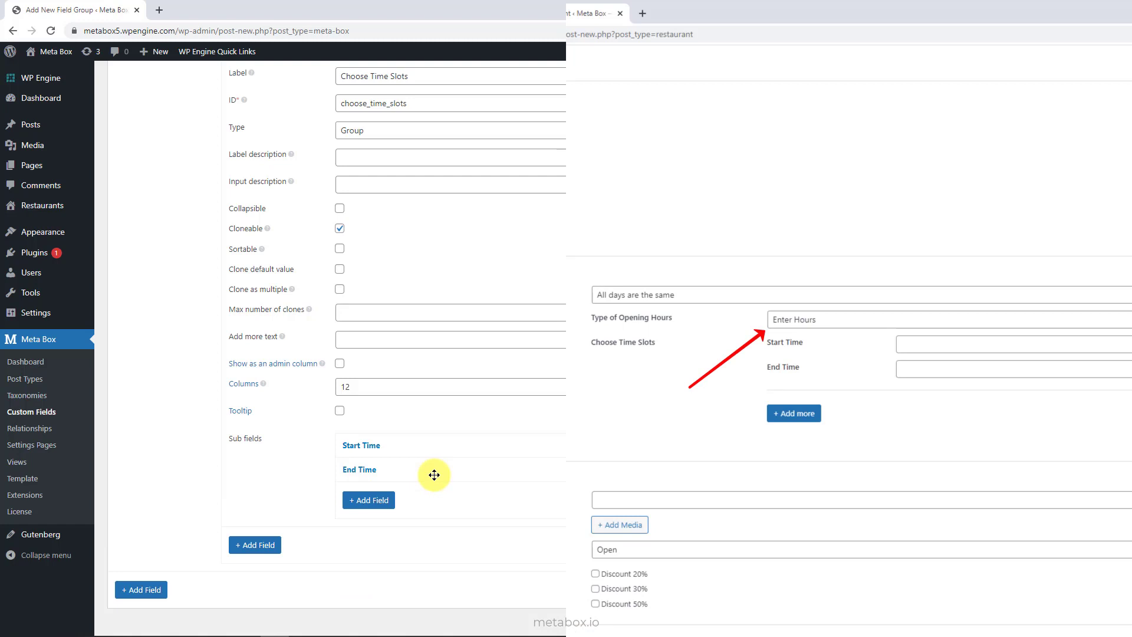
Add a conditional logic rule making Choose Time Slots visible when type_of_opening_hours = enter_hours, and collapse the open fields
{"action": "scroll", "coordinate": [298, 257], "scroll_direction": "up", "scroll_amount": 3}
{"action": "left_click", "coordinate": [283, 226]}
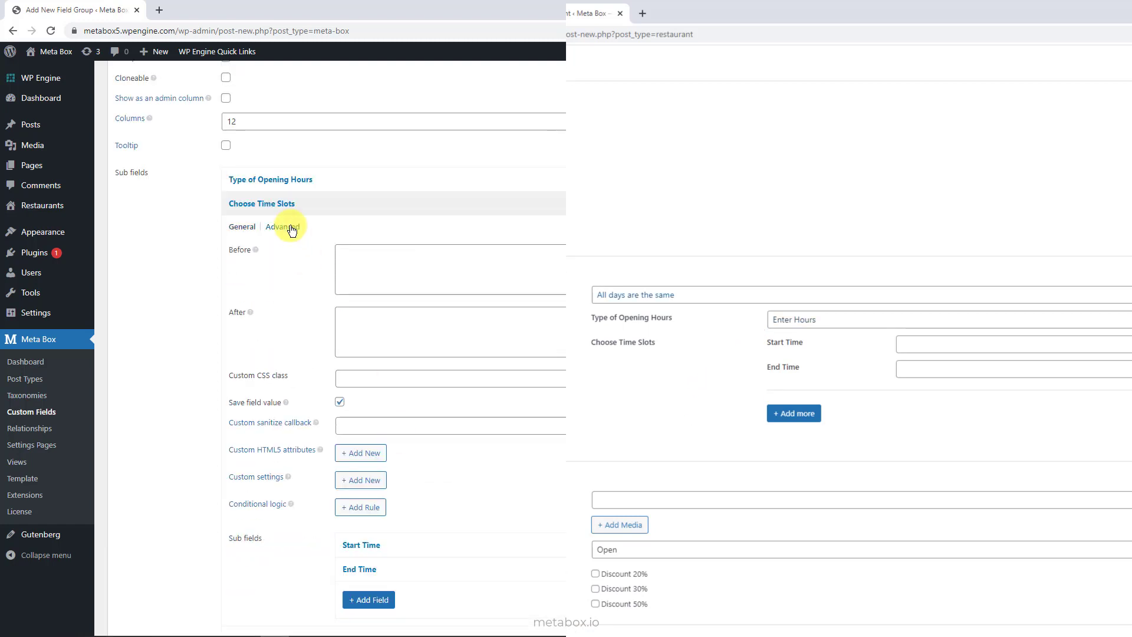
{"action": "left_click", "coordinate": [380, 507]}
{"action": "left_click", "coordinate": [413, 532]}
{"action": "left_click", "coordinate": [389, 560]}
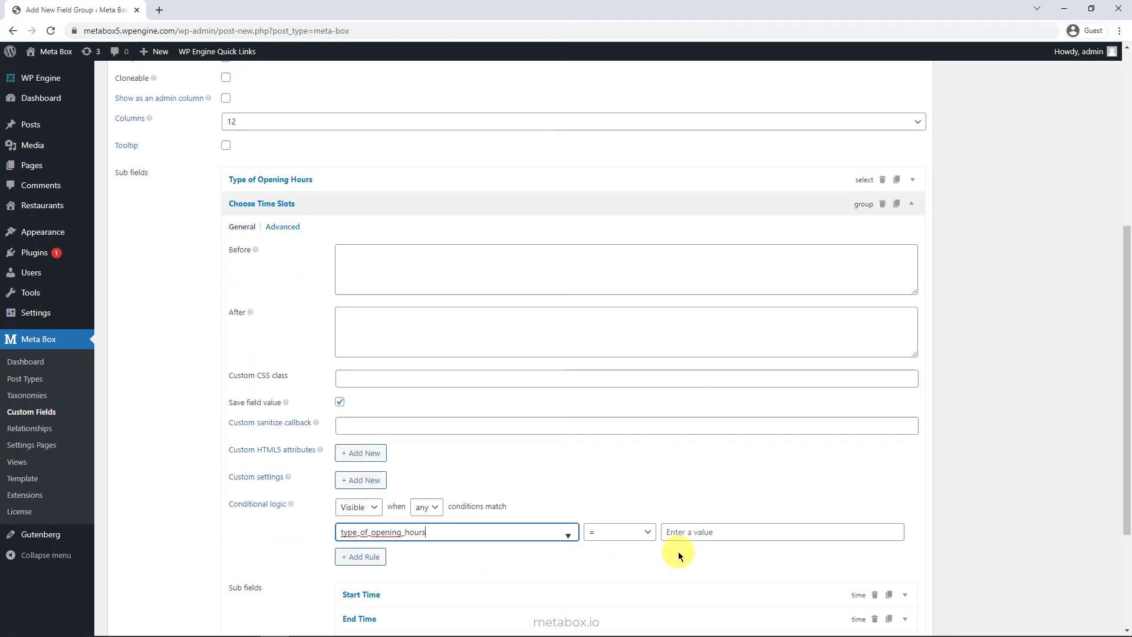
{"action": "left_click", "coordinate": [756, 534]}
{"action": "type", "text": "enter_hours"}
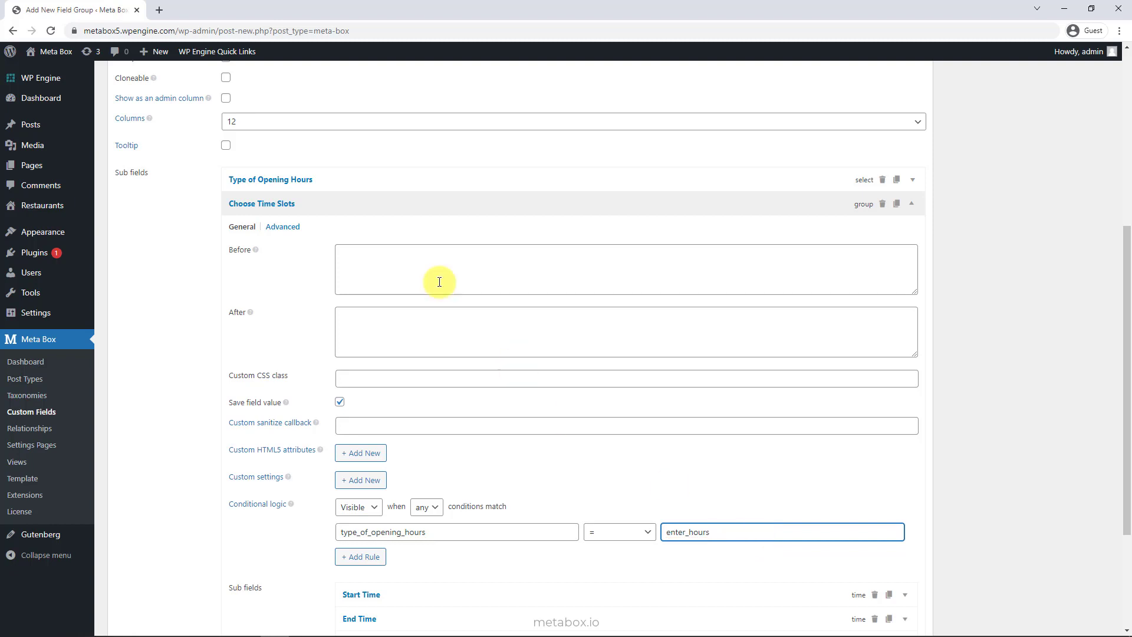
{"action": "left_click", "coordinate": [387, 206]}
{"action": "left_click", "coordinate": [326, 157]}
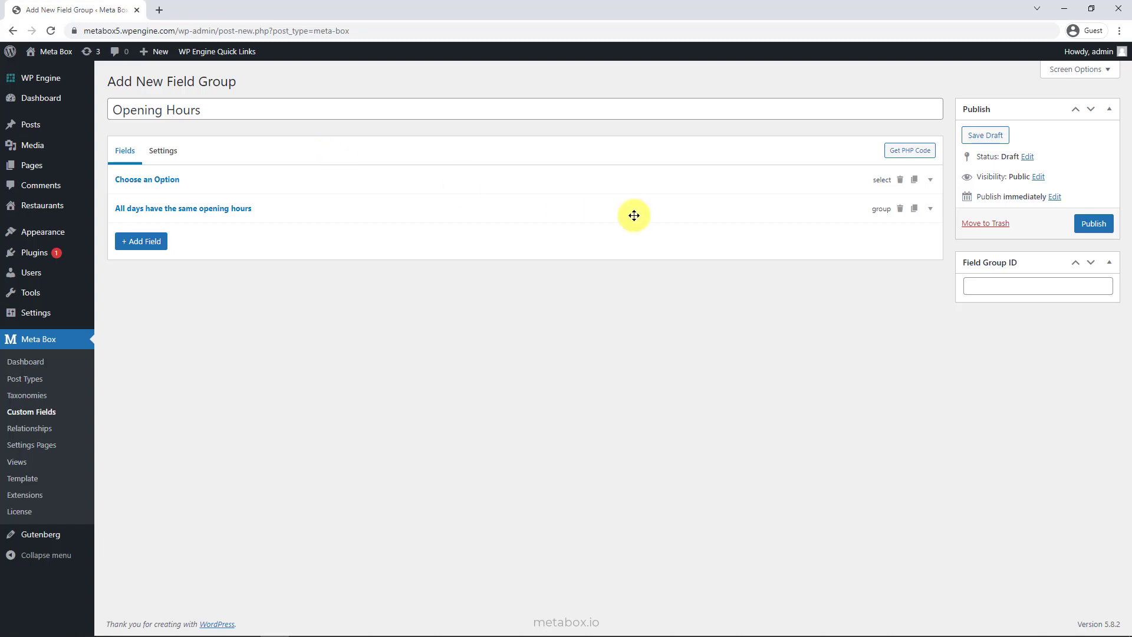
Duplicate the "All days have the same opening hours" group, label the copy Weekdays and set its ID to weekdays
{"action": "left_click", "coordinate": [914, 210]}
{"action": "left_click", "coordinate": [682, 236]}
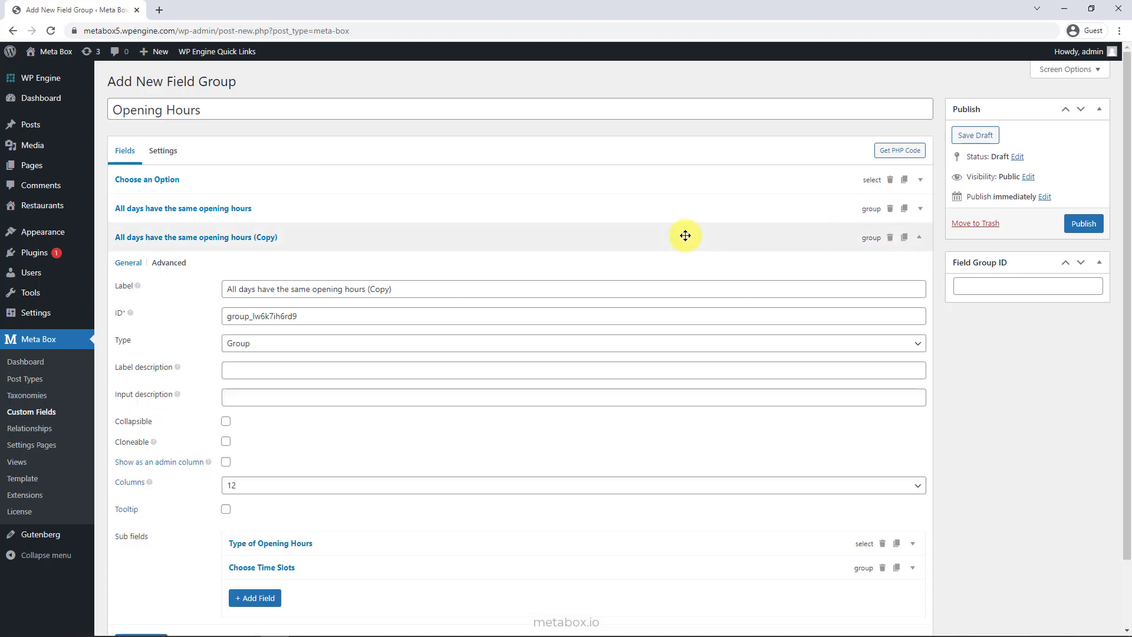
{"action": "triple_click", "coordinate": [697, 285]}
{"action": "type", "text": "Weekdays"}
{"action": "triple_click", "coordinate": [700, 316]}
{"action": "type", "text": "weekdays"}
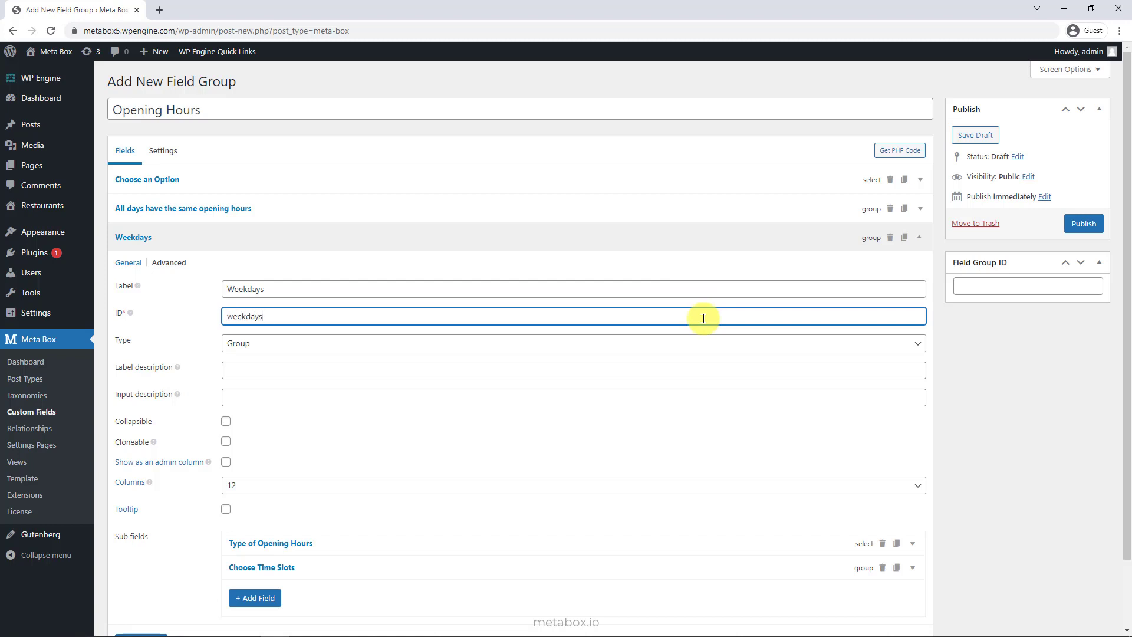
{"action": "triple_click", "coordinate": [703, 319]}
{"action": "left_click", "coordinate": [703, 318]}
Set the value in the Weekdays group's conditional logic rule to difference_between_weekdays_and_weekend
{"action": "left_click", "coordinate": [169, 262]}
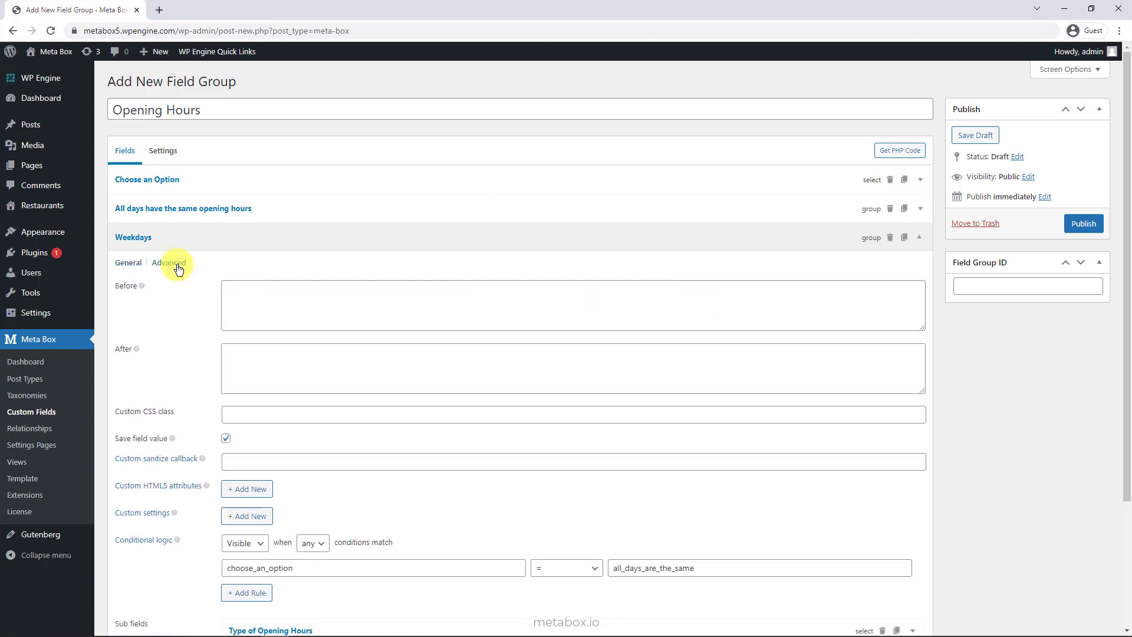
{"action": "triple_click", "coordinate": [753, 567]}
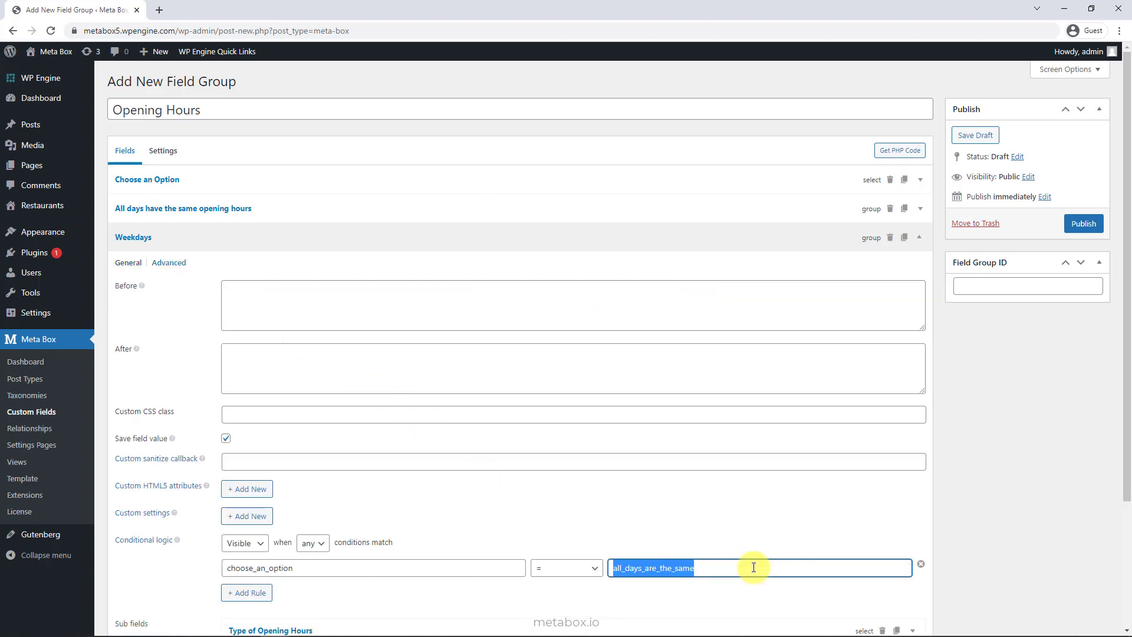
{"action": "type", "text": "difference_between_weekdays_and_weekend"}
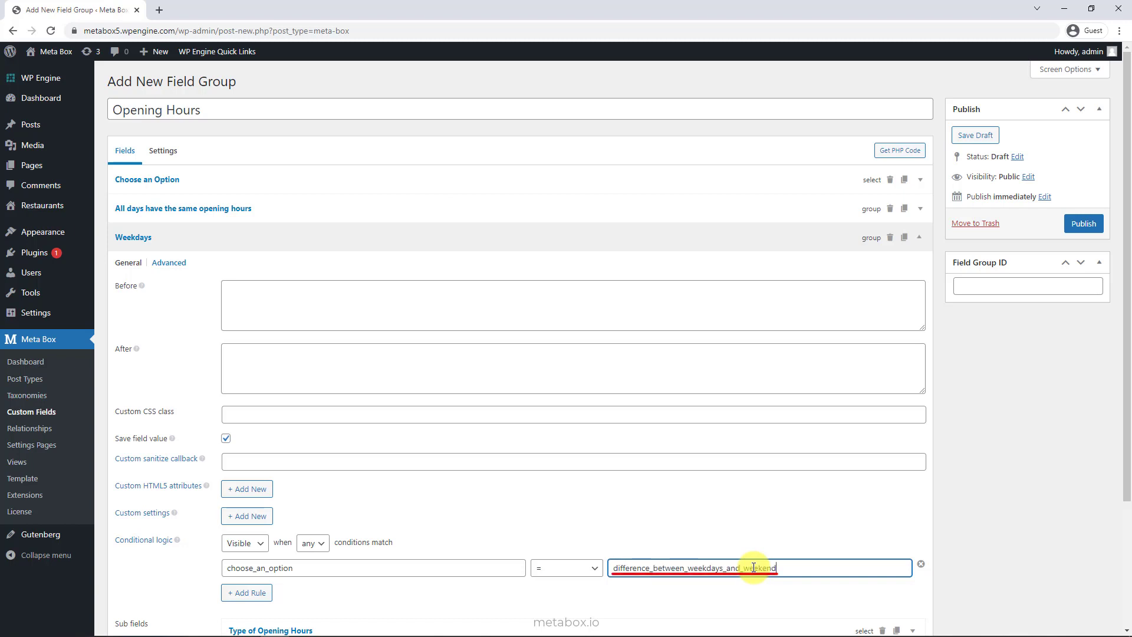
Append _weekdays to the ID of the Type of Opening Hours sub field in the Weekdays group
{"action": "left_click", "coordinate": [135, 263]}
{"action": "left_click", "coordinate": [331, 315]}
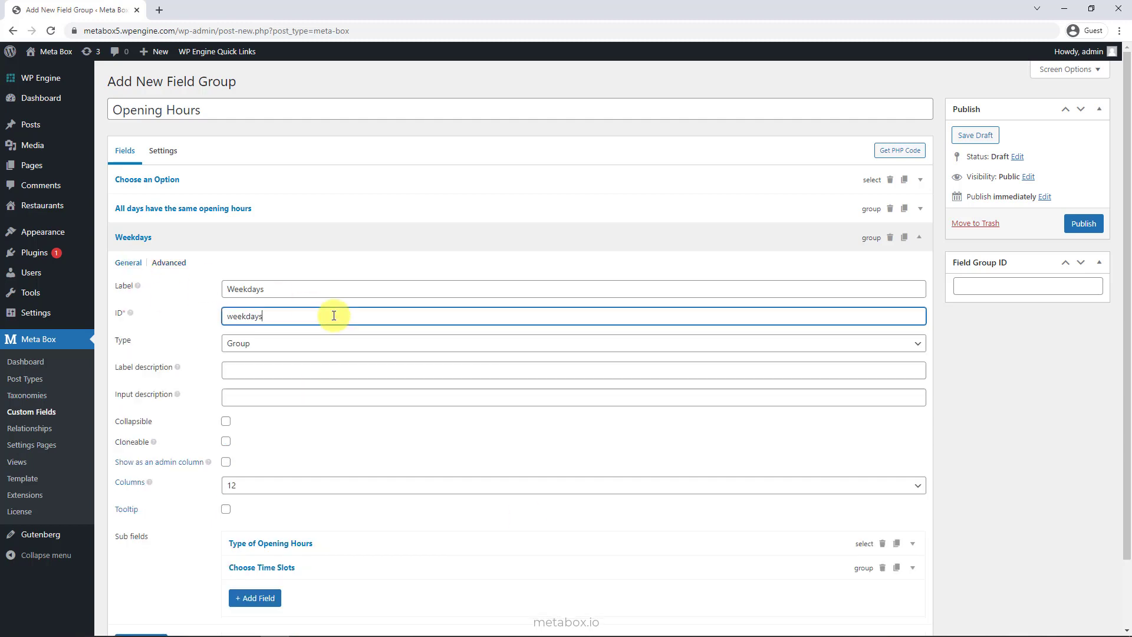
{"action": "scroll", "coordinate": [333, 315], "scroll_direction": "down", "scroll_amount": 2}
{"action": "left_click", "coordinate": [375, 466]}
{"action": "left_click", "coordinate": [470, 541]}
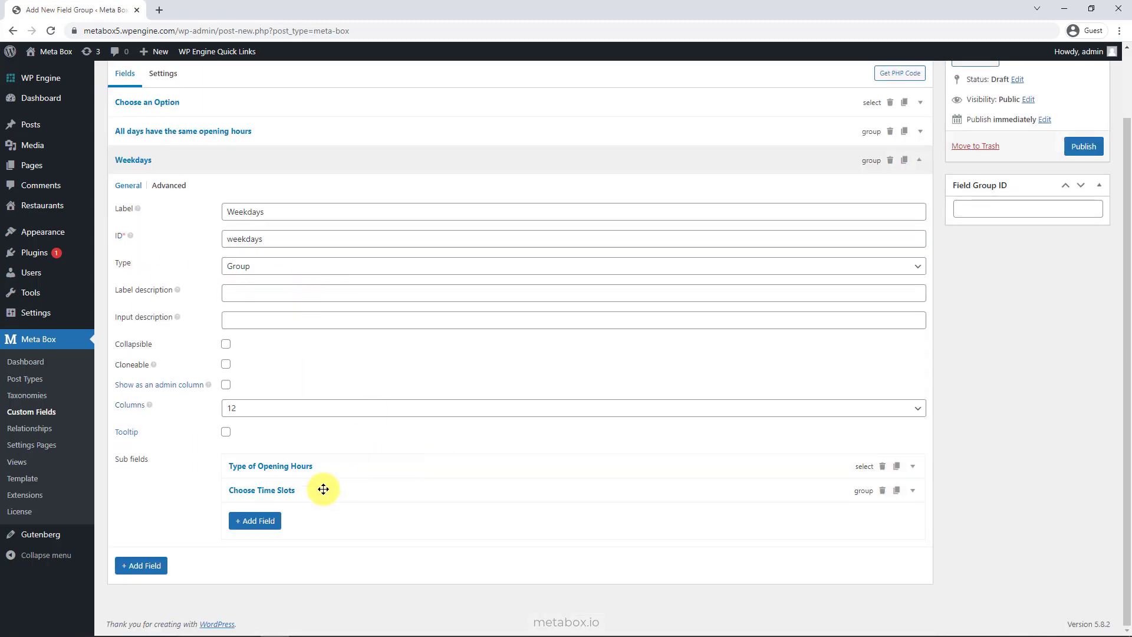
Set the Choose Time Slots ID to choose_time_slots_weekdays and append _weekdays to its Start Time sub field's ID
{"action": "left_click", "coordinate": [324, 488]}
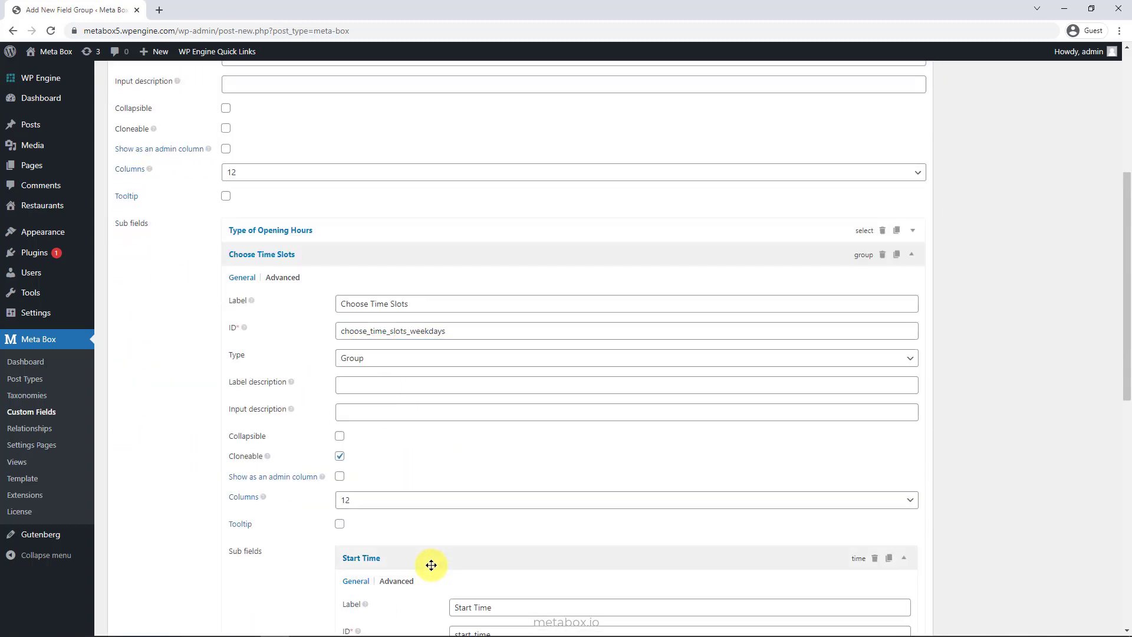
{"action": "scroll", "coordinate": [432, 565], "scroll_direction": "down", "scroll_amount": 3}
{"action": "left_click", "coordinate": [538, 459]}
{"action": "type", "text": "_weekdays"}
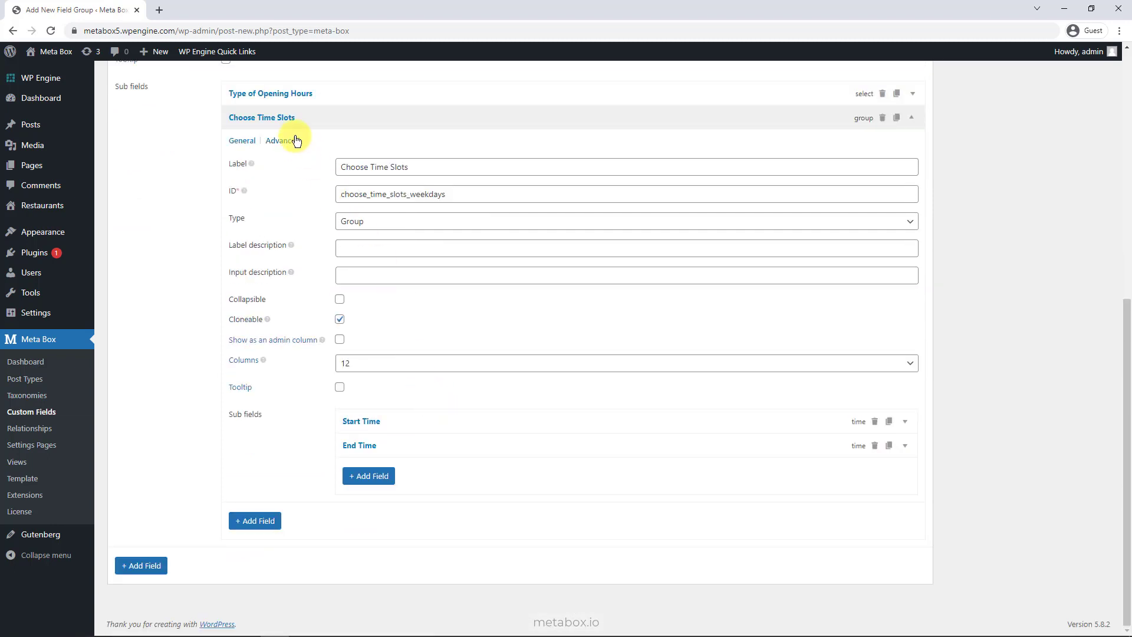
Change the field in the Choose Time Slots visibility rule to type_of_opening_hours_weekdays and collapse the Weekdays group
{"action": "left_click", "coordinate": [293, 139]}
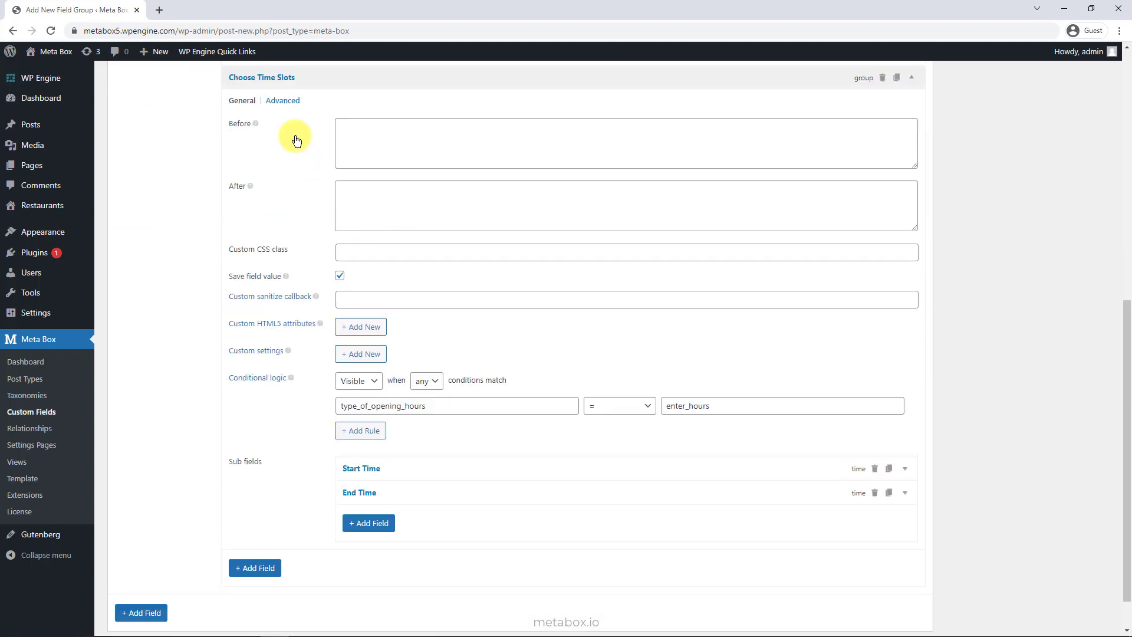
{"action": "left_click", "coordinate": [467, 406]}
{"action": "left_click", "coordinate": [494, 431]}
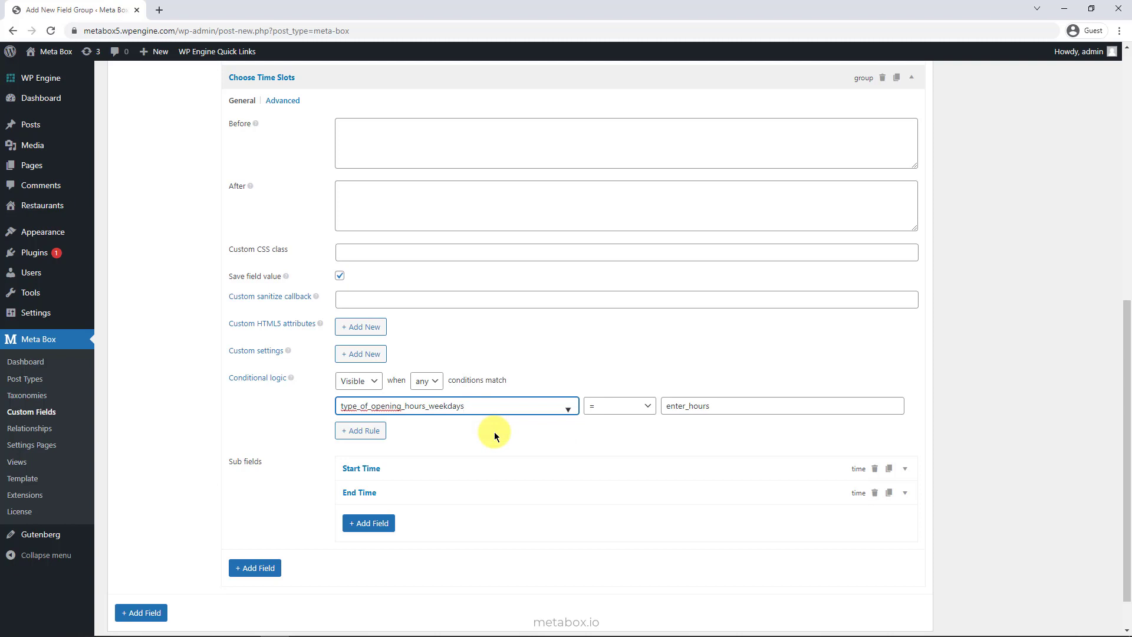
{"action": "scroll", "coordinate": [494, 432], "scroll_direction": "up", "scroll_amount": 3}
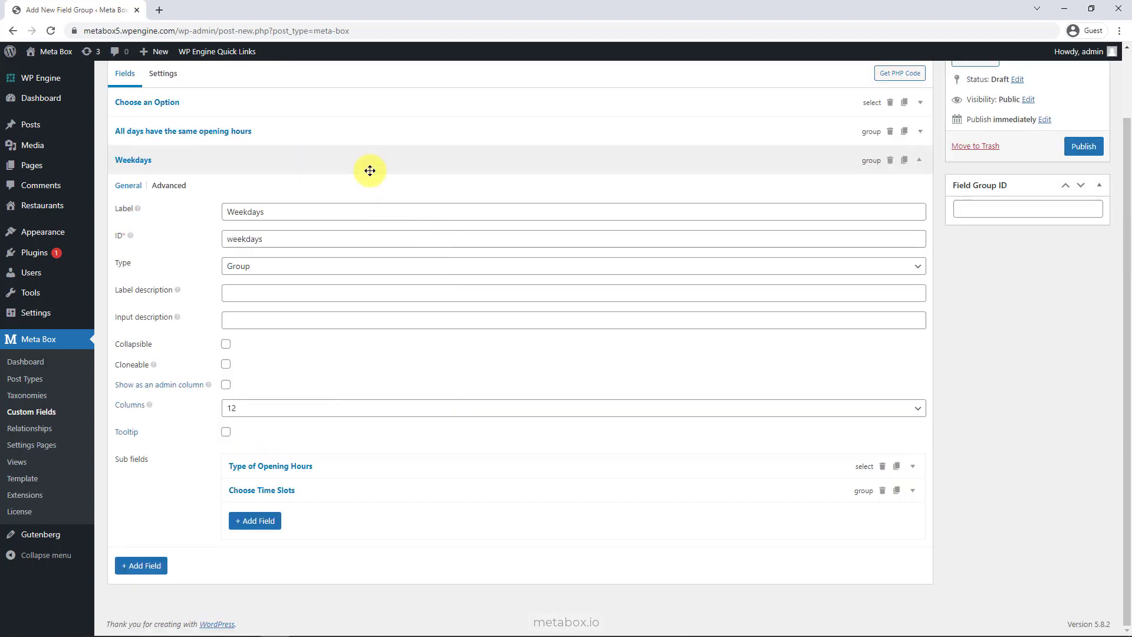
{"action": "left_click", "coordinate": [369, 169]}
Duplicate the Weekdays group, label the copy Weekend, set its ID to weekend and copy that ID
{"action": "left_click", "coordinate": [915, 245]}
{"action": "left_click", "coordinate": [803, 268]}
{"action": "triple_click", "coordinate": [803, 317]}
{"action": "type", "text": "Weekend"}
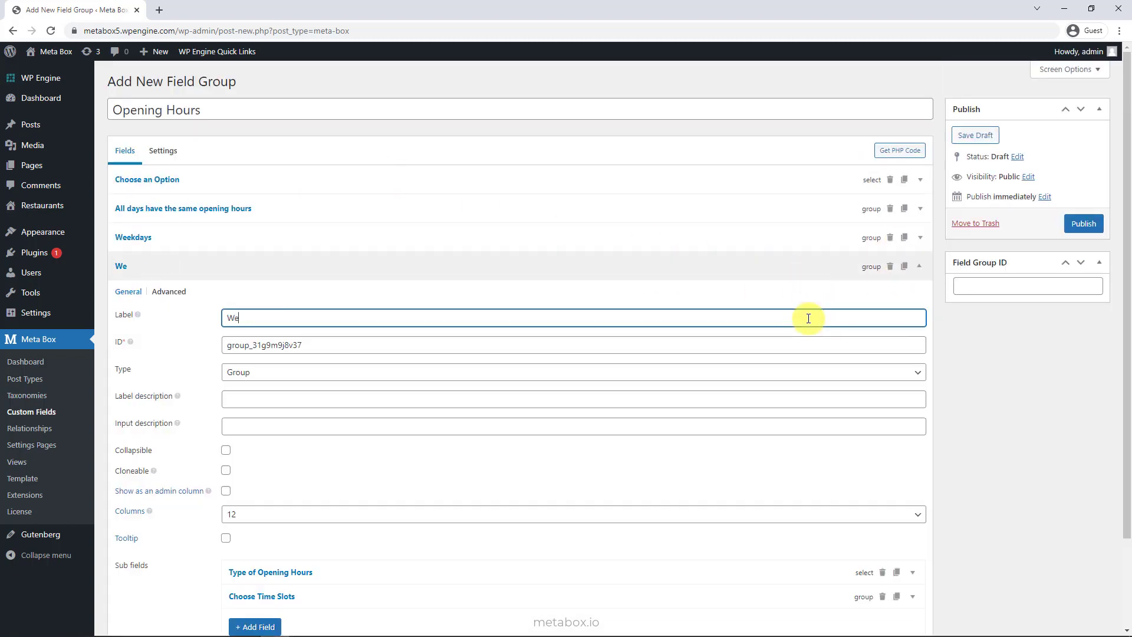
{"action": "triple_click", "coordinate": [820, 345]}
{"action": "type", "text": "weekend"}
{"action": "triple_click", "coordinate": [820, 346]}
{"action": "key", "text": "ctrl+c"}
{"action": "scroll", "coordinate": [820, 346], "scroll_direction": "down", "scroll_amount": 1}
{"action": "left_click", "coordinate": [177, 234]}
{"action": "left_click", "coordinate": [136, 234]}
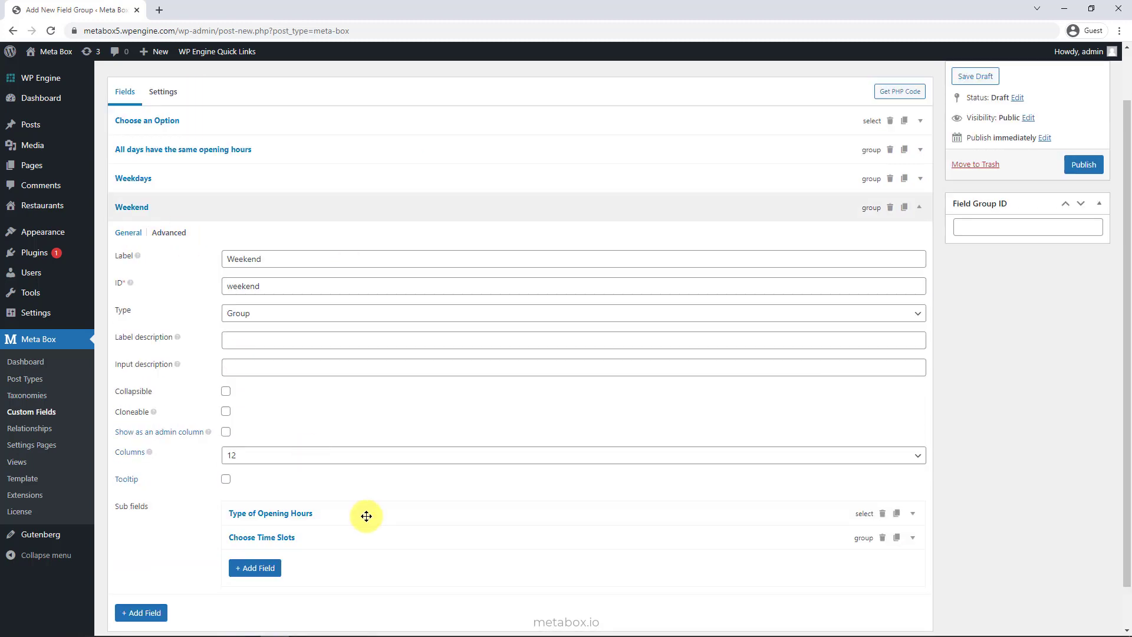
Replace weekdays with weekend in the IDs of the Weekend group's Type of Opening Hours and Choose Time Slots sub fields
{"action": "left_click", "coordinate": [366, 514]}
{"action": "scroll", "coordinate": [366, 514], "scroll_direction": "down", "scroll_amount": 3}
{"action": "left_click_drag", "start_coordinate": [428, 414], "coordinate": [474, 418]}
{"action": "key", "text": "ctrl+v"}
{"action": "left_click", "coordinate": [407, 337]}
{"action": "left_click", "coordinate": [405, 360]}
{"action": "left_click_drag", "start_coordinate": [411, 436], "coordinate": [450, 439]}
{"action": "key", "text": "ctrl+v"}
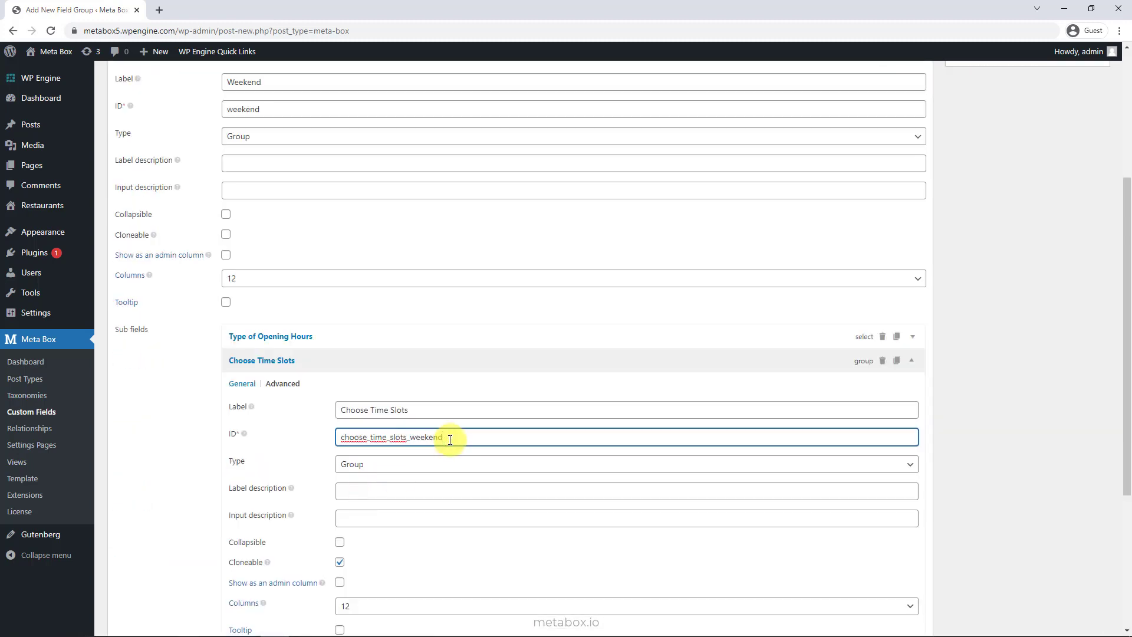
Replace weekdays with weekend in the IDs of the Weekend group's Start Time and End Time sub fields
{"action": "scroll", "coordinate": [450, 439], "scroll_direction": "down", "scroll_amount": 3}
{"action": "left_click", "coordinate": [459, 488]}
{"action": "left_click_drag", "start_coordinate": [494, 564], "coordinate": [536, 566]}
{"action": "key", "text": "ctrl+v"}
{"action": "scroll", "coordinate": [571, 556], "scroll_direction": "down", "scroll_amount": 2}
{"action": "left_click_drag", "start_coordinate": [491, 469], "coordinate": [538, 473]}
{"action": "key", "text": "ctrl+v"}
{"action": "left_click", "coordinate": [460, 394]}
Change the field in the Weekend group's Choose Time Slots visibility rule to type_of_opening_hours_weekend
{"action": "left_click", "coordinate": [283, 139]}
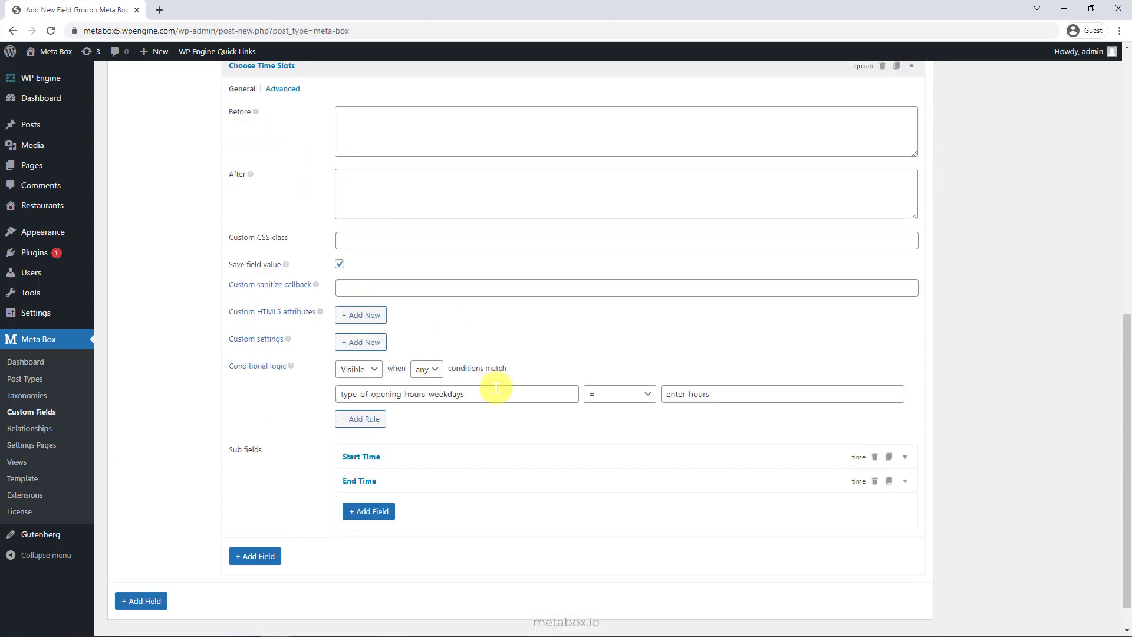
{"action": "left_click_drag", "start_coordinate": [427, 394], "coordinate": [478, 394]}
{"action": "key", "text": "ctrl+v"}
{"action": "scroll", "coordinate": [482, 419], "scroll_direction": "up", "scroll_amount": 4}
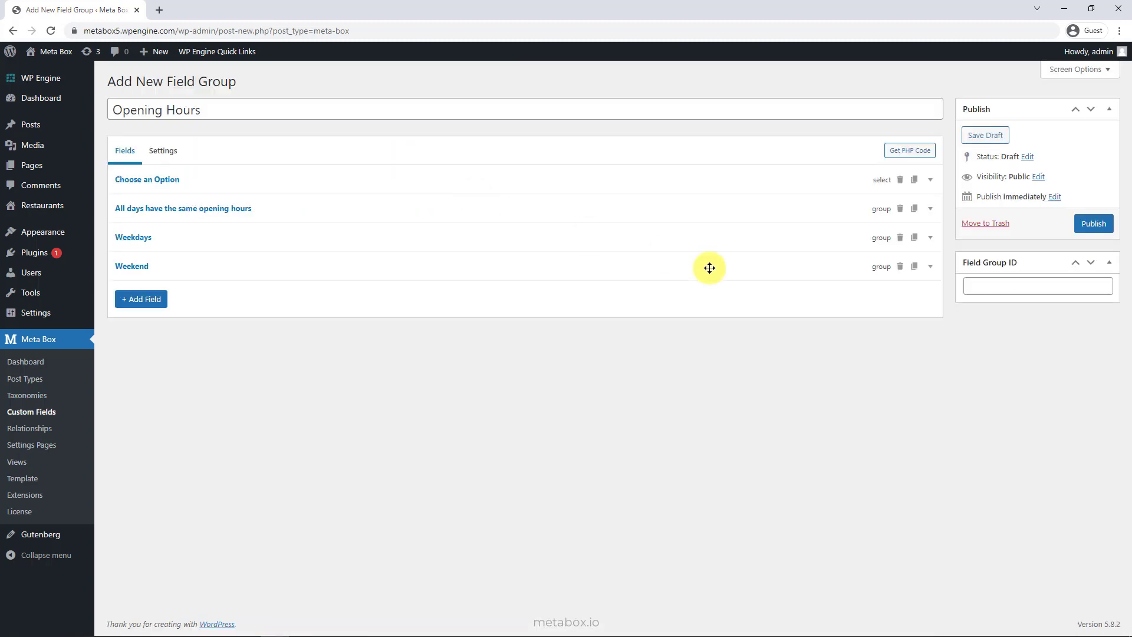
Duplicate the Weekend group, label the copy Monday and set its ID to monday
{"action": "left_click", "coordinate": [914, 268]}
{"action": "triple_click", "coordinate": [803, 346]}
{"action": "type", "text": "Monday"}
{"action": "triple_click", "coordinate": [803, 373]}
{"action": "type", "text": "monday"}
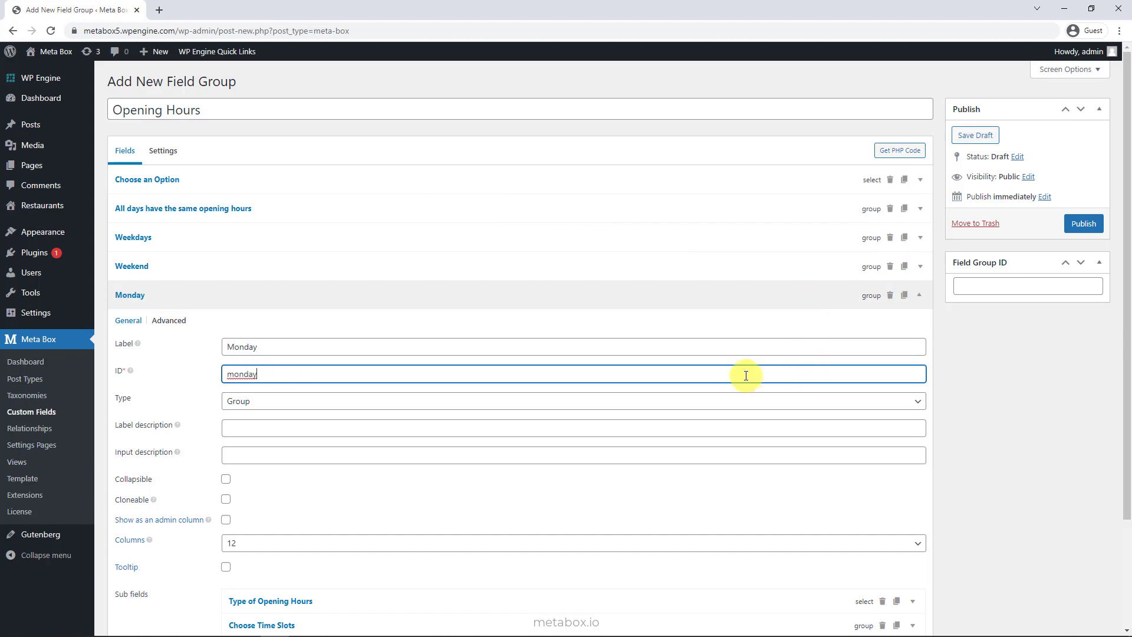
Set the value in the Monday group's conditional logic rule to custom
{"action": "left_click", "coordinate": [169, 320]}
{"action": "scroll", "coordinate": [841, 505], "scroll_direction": "down", "scroll_amount": 2}
{"action": "triple_click", "coordinate": [840, 508]}
{"action": "type", "text": "custom"}
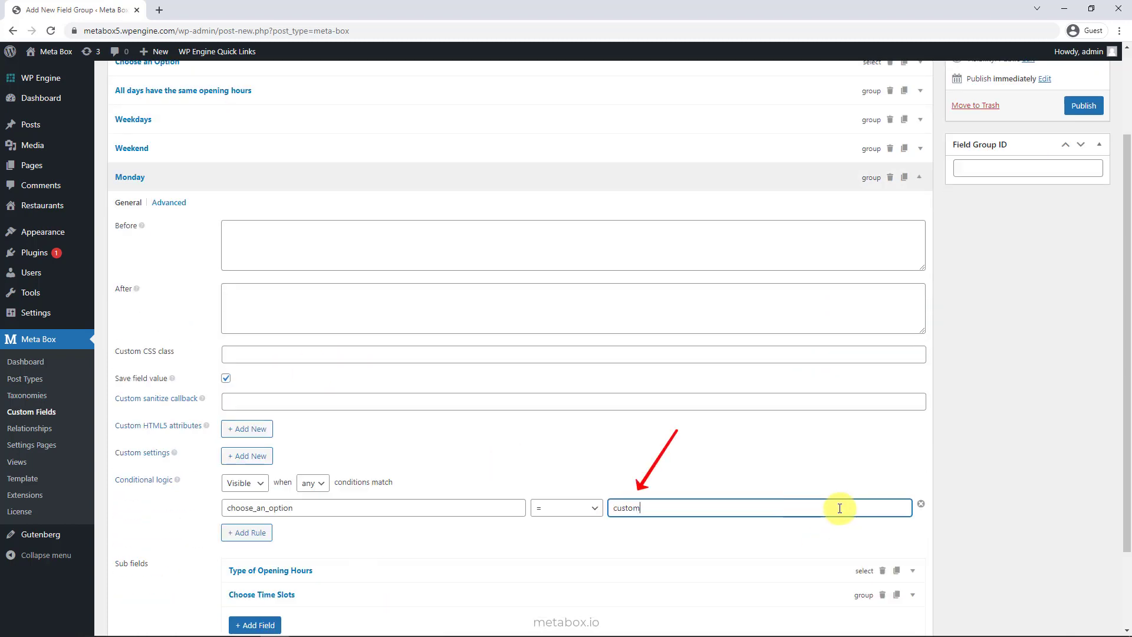
Replace weekend with monday in the IDs of the Monday group's Type of Opening Hours and Choose Time Slots sub fields
{"action": "left_click", "coordinate": [134, 203]}
{"action": "double_click", "coordinate": [295, 256]}
{"action": "key", "text": "ctrl+c"}
{"action": "left_click", "coordinate": [353, 484]}
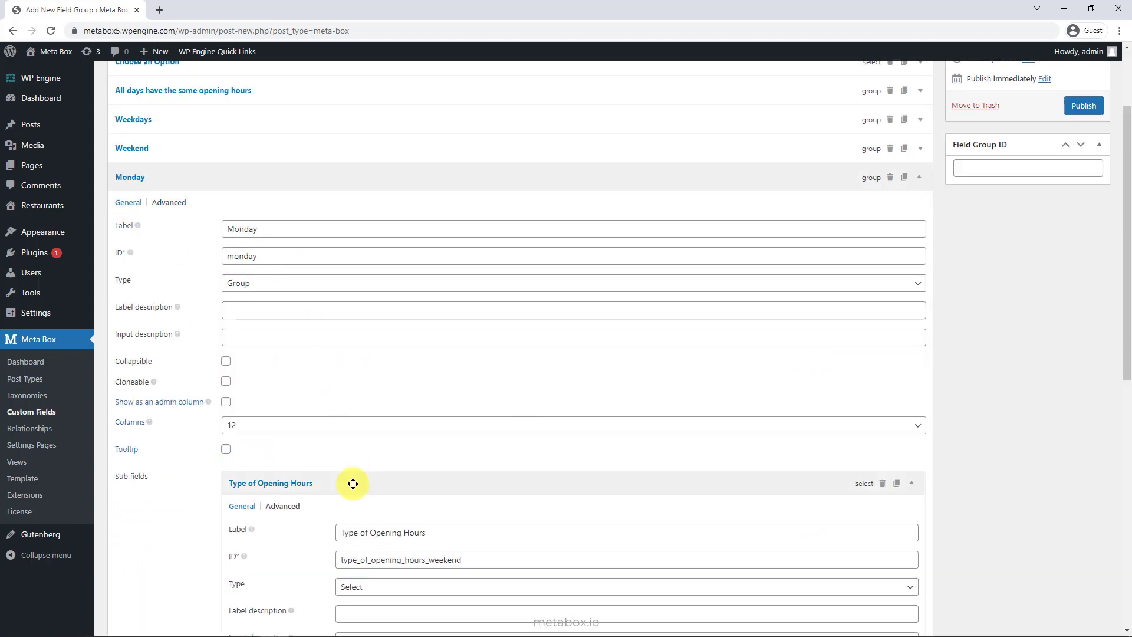
{"action": "scroll", "coordinate": [353, 484], "scroll_direction": "down", "scroll_amount": 2}
{"action": "left_click_drag", "start_coordinate": [429, 442], "coordinate": [454, 468]}
{"action": "type", "text": "monday"}
{"action": "left_click", "coordinate": [378, 371]}
{"action": "left_click", "coordinate": [324, 489]}
{"action": "scroll", "coordinate": [323, 490], "scroll_direction": "down", "scroll_amount": 2}
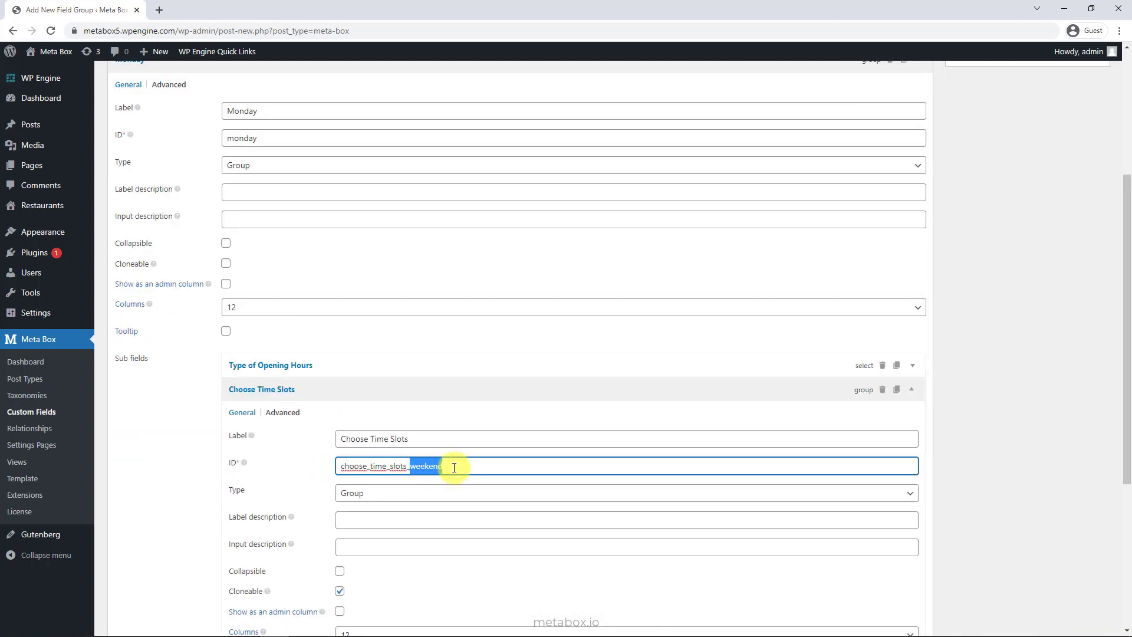
{"action": "key", "text": "ctrl+v"}
Replace weekend with monday in the IDs of the Monday group's Start Time and End Time sub fields
{"action": "scroll", "coordinate": [454, 468], "scroll_direction": "down", "scroll_amount": 4}
{"action": "left_click", "coordinate": [454, 458]}
{"action": "key", "text": "ctrl+v"}
{"action": "left_click_drag", "start_coordinate": [496, 533], "coordinate": [528, 522]}
{"action": "left_click", "coordinate": [491, 458]}
{"action": "left_click", "coordinate": [485, 482]}
{"action": "scroll", "coordinate": [485, 491], "scroll_direction": "down", "scroll_amount": 1}
{"action": "key", "text": "ctrl+v"}
{"action": "left_click", "coordinate": [432, 445]}
Change the field in the Monday group's Choose Time Slots visibility rule to type_of_opening_hours_monday
{"action": "left_click", "coordinate": [287, 142]}
{"action": "left_click_drag", "start_coordinate": [428, 447], "coordinate": [479, 457]}
{"action": "key", "text": "ctrl+v"}
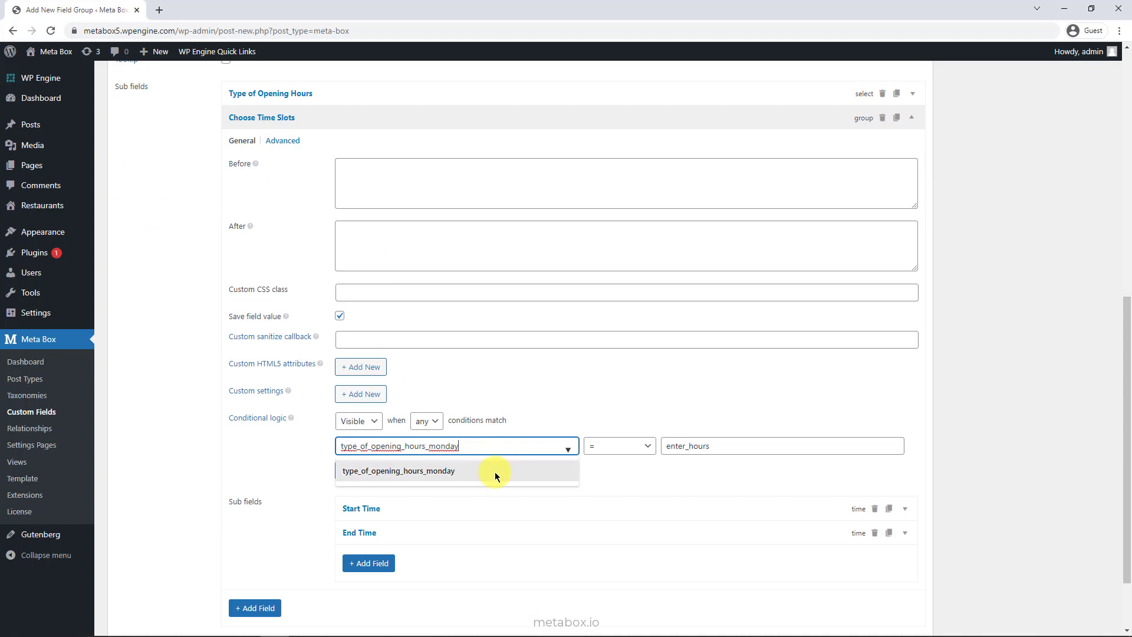
{"action": "left_click", "coordinate": [494, 471]}
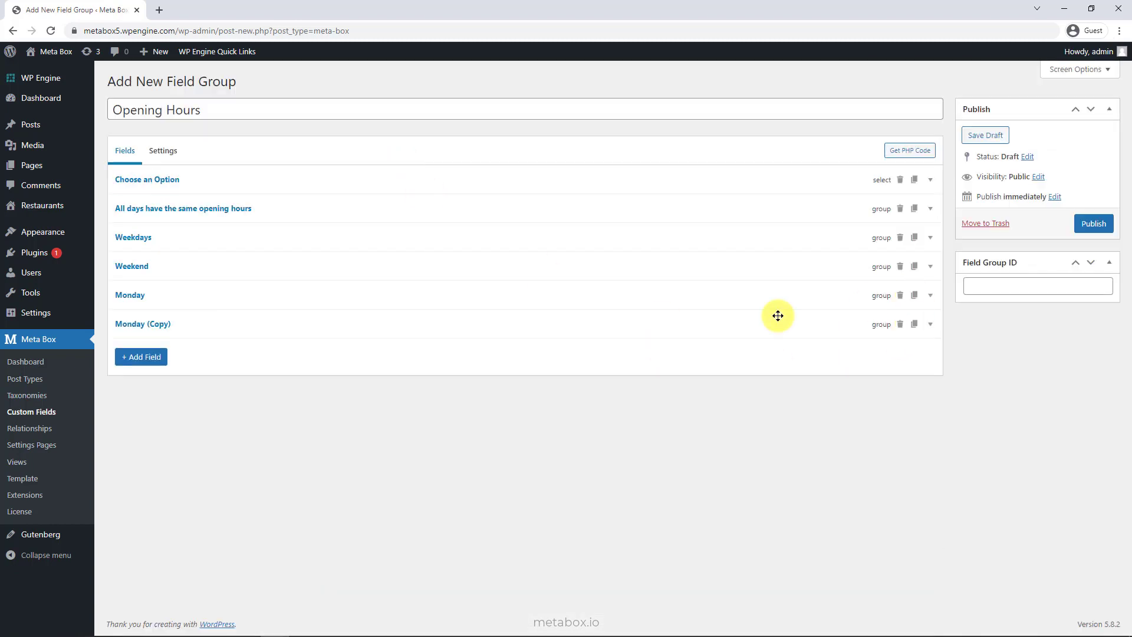
Relabel the copy of the Monday group as Tuesday, set its ID to tuesday and copy that ID
{"action": "left_click", "coordinate": [778, 316]}
{"action": "triple_click", "coordinate": [783, 375]}
{"action": "type", "text": "Tuesday"}
{"action": "triple_click", "coordinate": [786, 403]}
{"action": "type", "text": "tuesda"}
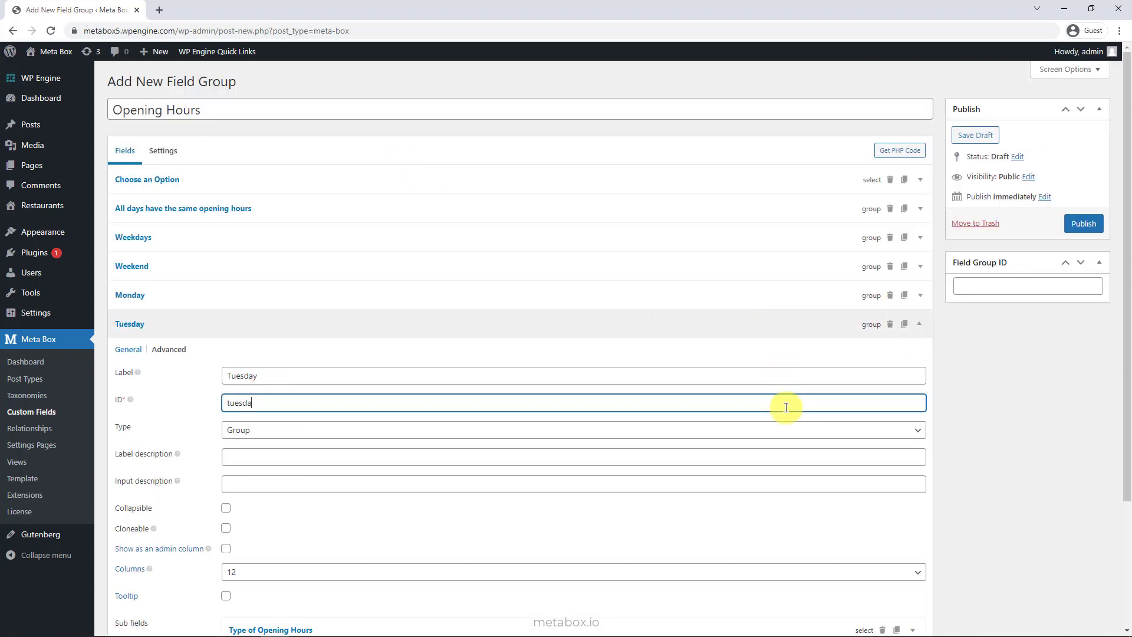
{"action": "type", "text": "y"}
{"action": "key", "text": "ctrl+a"}
{"action": "key", "text": "ctrl+c"}
Replace monday with tuesday in the IDs of the Tuesday group's Type of Opening Hours and Choose Time Slots sub fields
{"action": "left_click", "coordinate": [169, 350]}
{"action": "scroll", "coordinate": [710, 509], "scroll_direction": "down", "scroll_amount": 3}
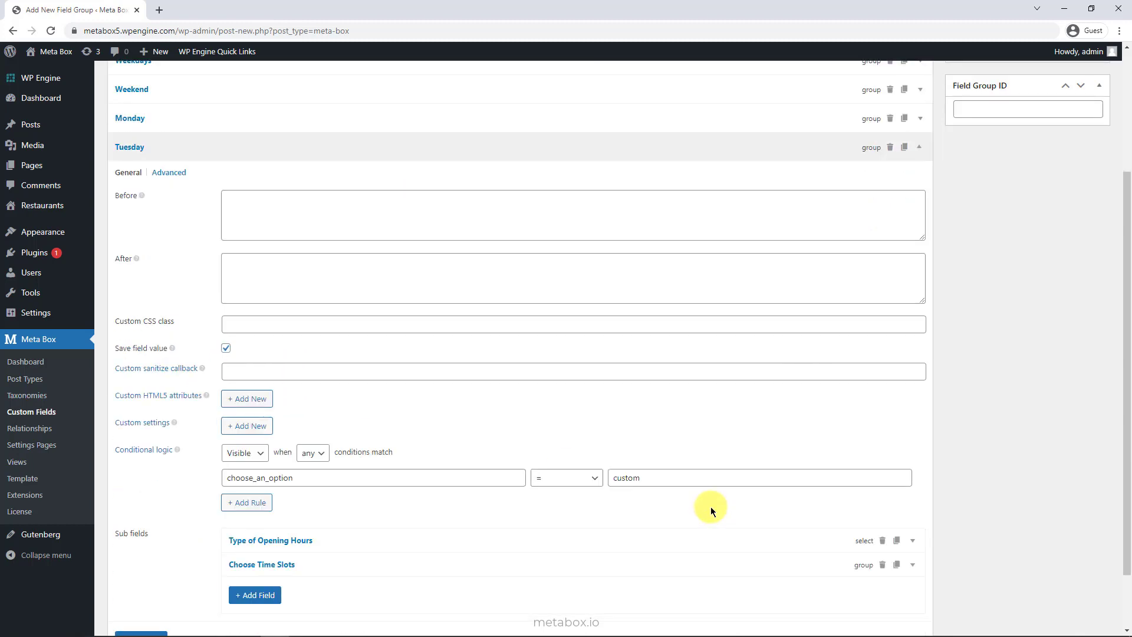
{"action": "left_click", "coordinate": [346, 540]}
{"action": "scroll", "coordinate": [404, 531], "scroll_direction": "down", "scroll_amount": 2}
{"action": "left_click_drag", "start_coordinate": [429, 499], "coordinate": [472, 505]}
{"action": "key", "text": "ctrl+v"}
{"action": "left_click", "coordinate": [439, 423]}
{"action": "left_click", "coordinate": [391, 498]}
{"action": "scroll", "coordinate": [390, 521], "scroll_direction": "down", "scroll_amount": 1}
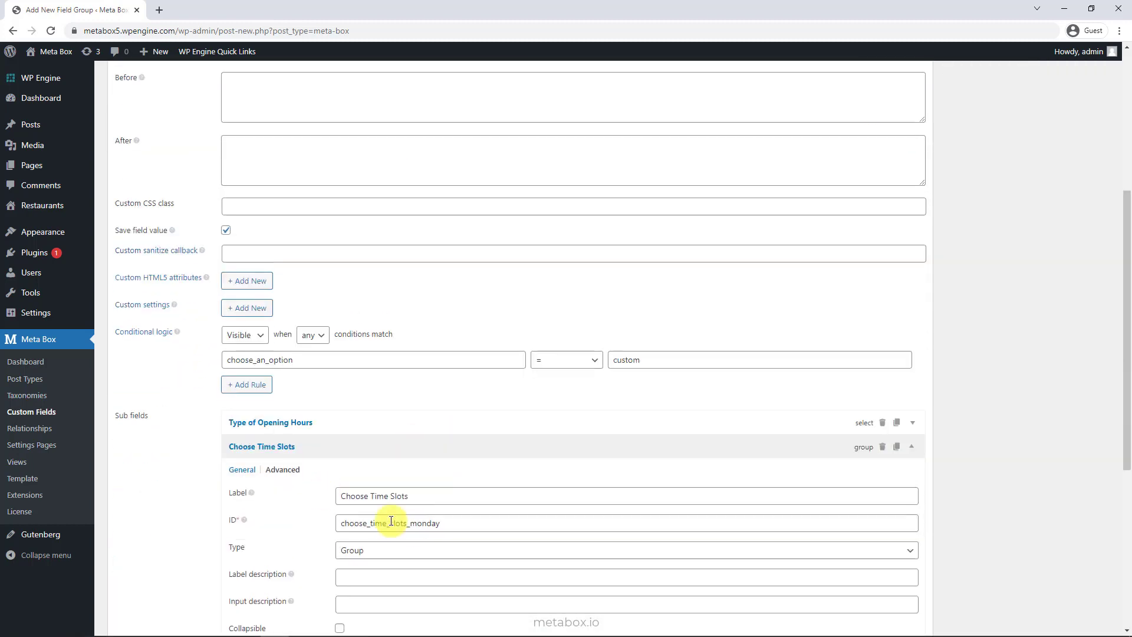
{"action": "left_click_drag", "start_coordinate": [410, 523], "coordinate": [455, 533]}
{"action": "key", "text": "ctrl+v"}
Replace monday with tuesday in the ID of the Tuesday group's Start Time sub field and collapse it
{"action": "scroll", "coordinate": [455, 534], "scroll_direction": "down", "scroll_amount": 3}
{"action": "left_click", "coordinate": [429, 571]}
{"action": "scroll", "coordinate": [430, 572], "scroll_direction": "down", "scroll_amount": 3}
{"action": "left_click_drag", "start_coordinate": [492, 472], "coordinate": [542, 478]}
{"action": "key", "text": "ctrl+v"}
{"action": "left_click", "coordinate": [407, 397]}
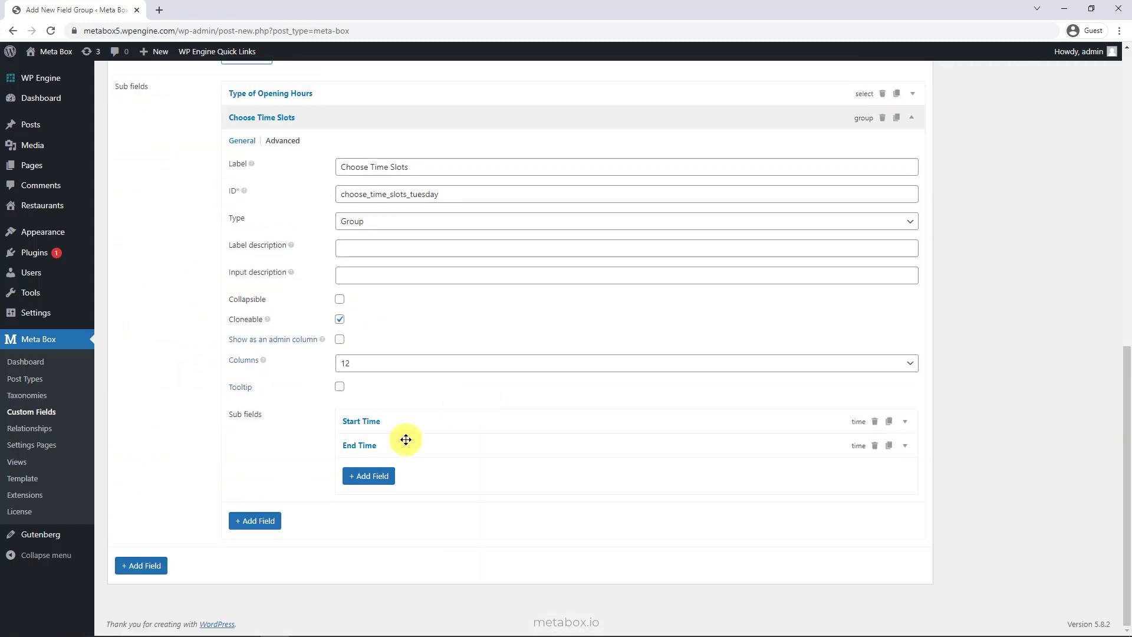
Replace monday with tuesday in the ID of the Tuesday group's End Time sub field and collapse it
{"action": "left_click", "coordinate": [406, 439]}
{"action": "left_click_drag", "start_coordinate": [486, 427], "coordinate": [536, 427]}
{"action": "key", "text": "ctrl+v"}
{"action": "left_click", "coordinate": [472, 371]}
Change the field in the Tuesday group's Choose Time Slots visibility rule to type_of_opening_hours_tuesday
{"action": "left_click", "coordinate": [286, 141]}
{"action": "left_click_drag", "start_coordinate": [428, 421], "coordinate": [476, 423]}
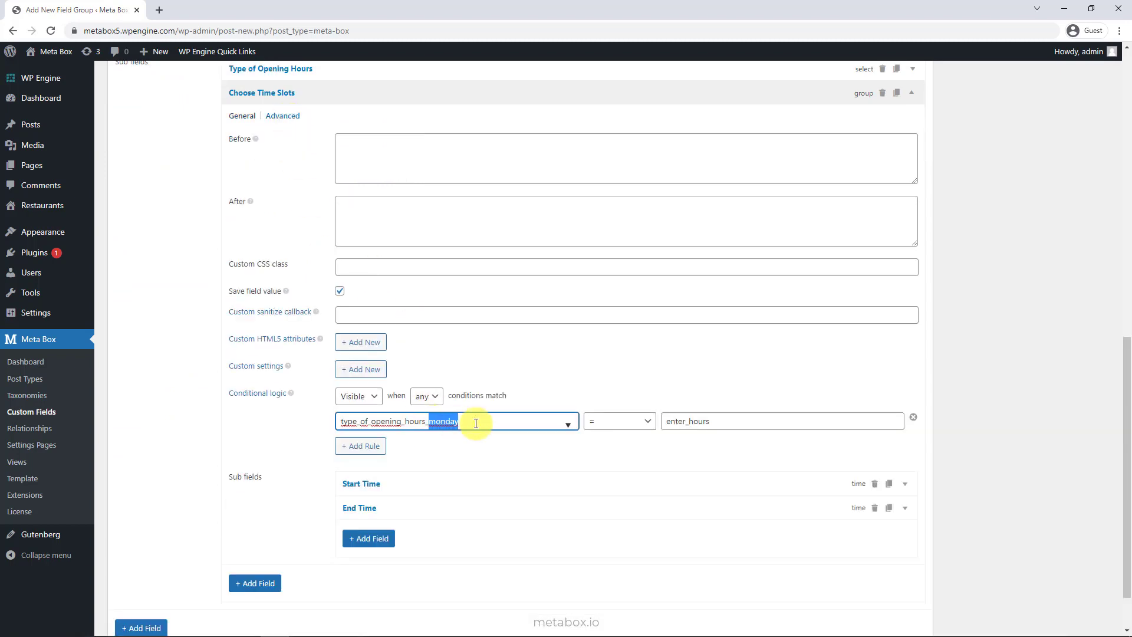
{"action": "key", "text": "ctrl+v"}
{"action": "scroll", "coordinate": [493, 443], "scroll_direction": "up", "scroll_amount": 3}
{"action": "left_click", "coordinate": [384, 273]}
{"action": "scroll", "coordinate": [384, 273], "scroll_direction": "up", "scroll_amount": 4}
{"action": "left_click", "coordinate": [515, 283]}
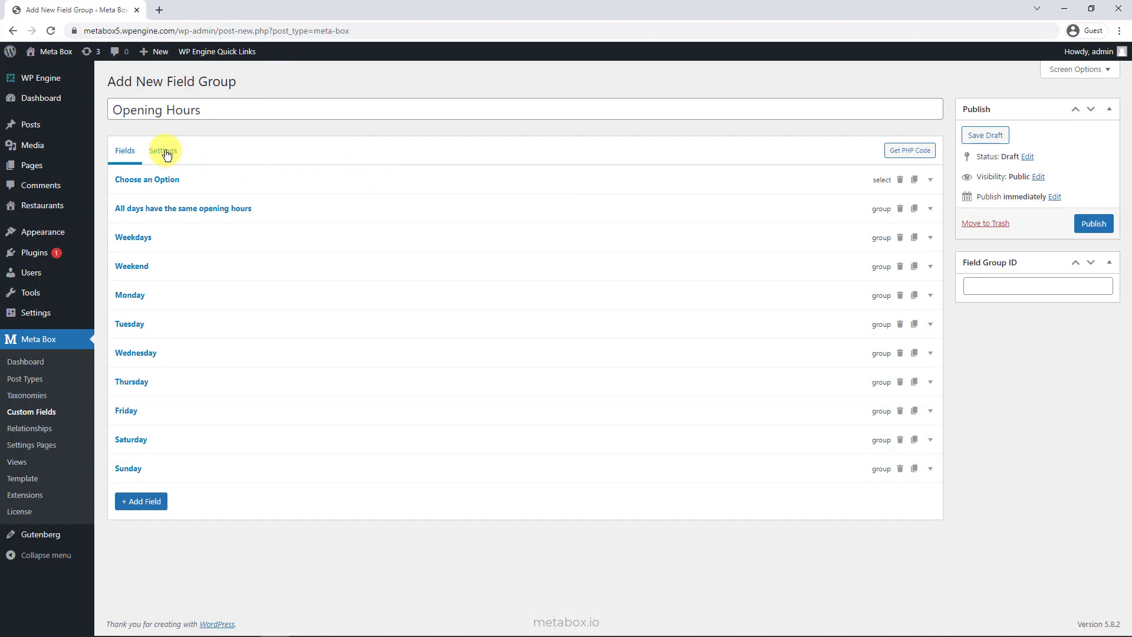
Set the field group's post type location to Restaurant instead of Post and publish the group
{"action": "left_click", "coordinate": [165, 153]}
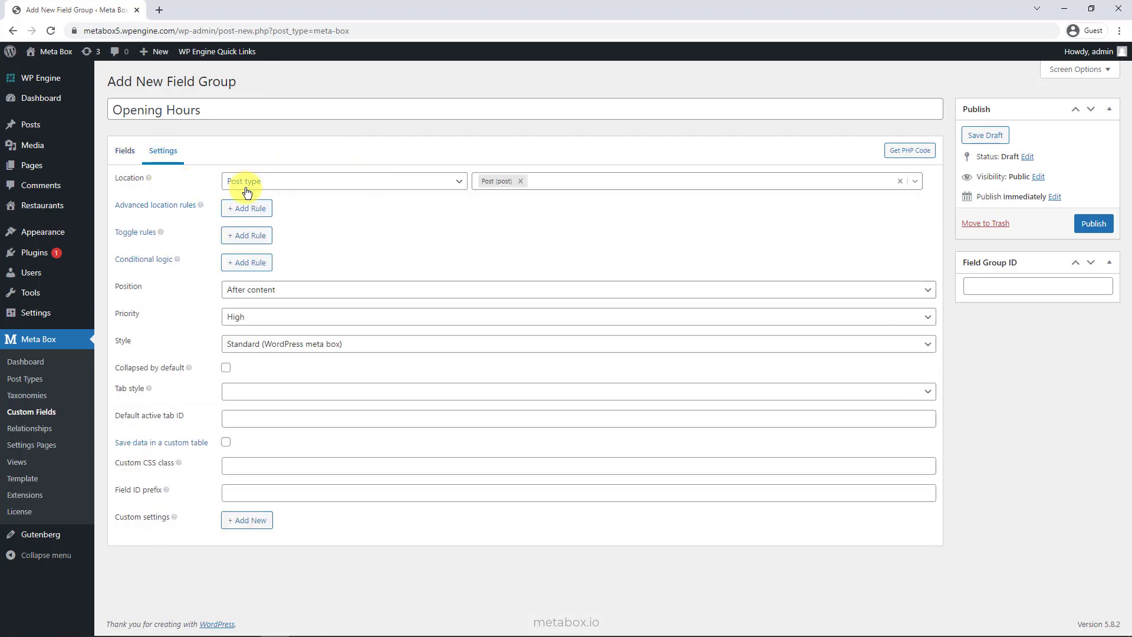
{"action": "left_click", "coordinate": [520, 182]}
{"action": "type", "text": "re"}
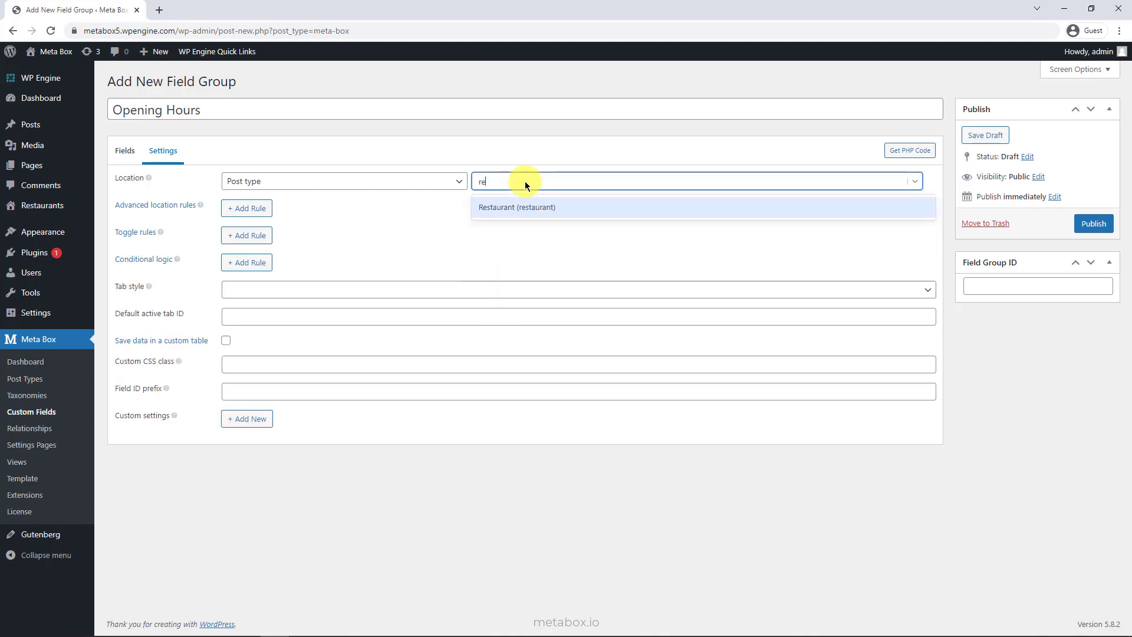
{"action": "left_click", "coordinate": [603, 207]}
{"action": "left_click", "coordinate": [1081, 230]}
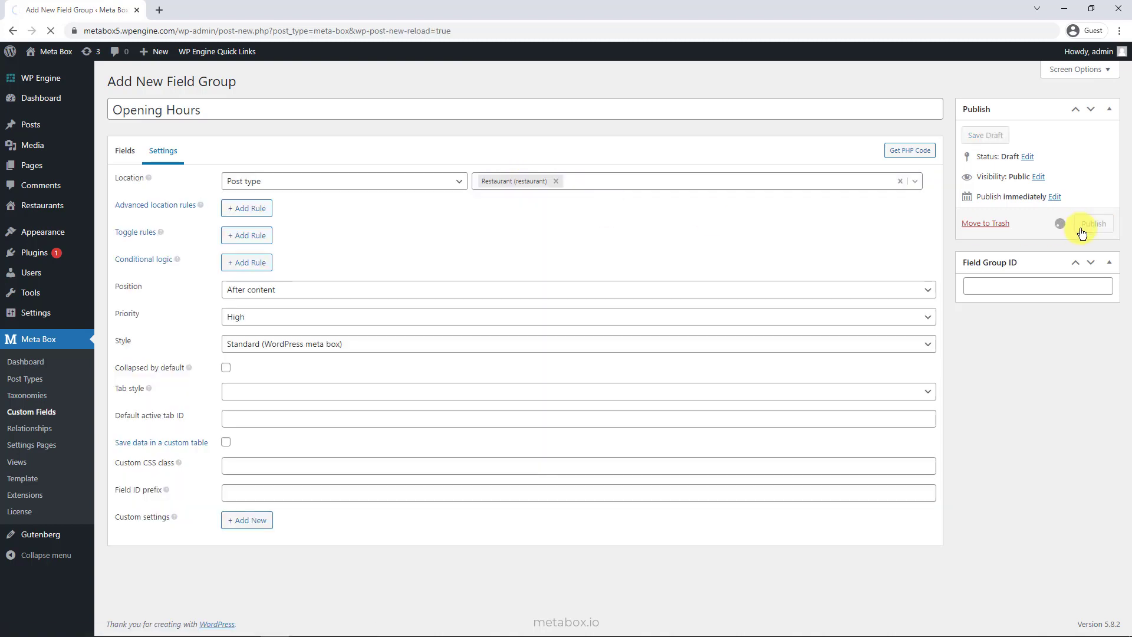
Open the editor for a new restaurant in a separate browser tab
{"action": "mouse_move", "coordinate": [77, 208]}
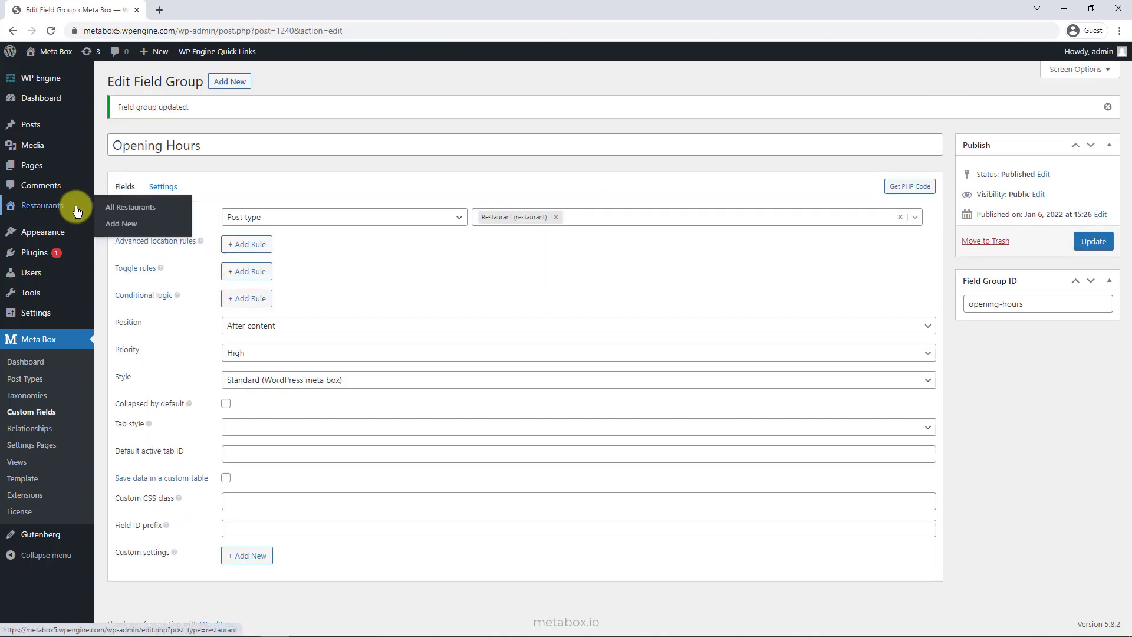
{"action": "right_click", "coordinate": [117, 235]}
{"action": "left_click", "coordinate": [164, 242]}
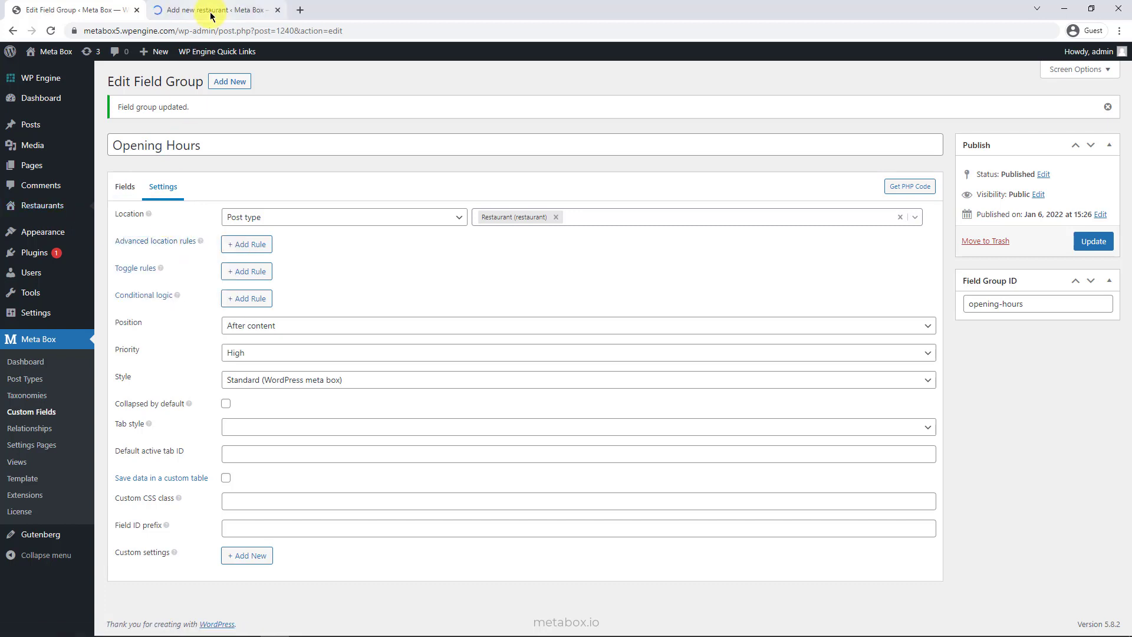
{"action": "left_click", "coordinate": [214, 10]}
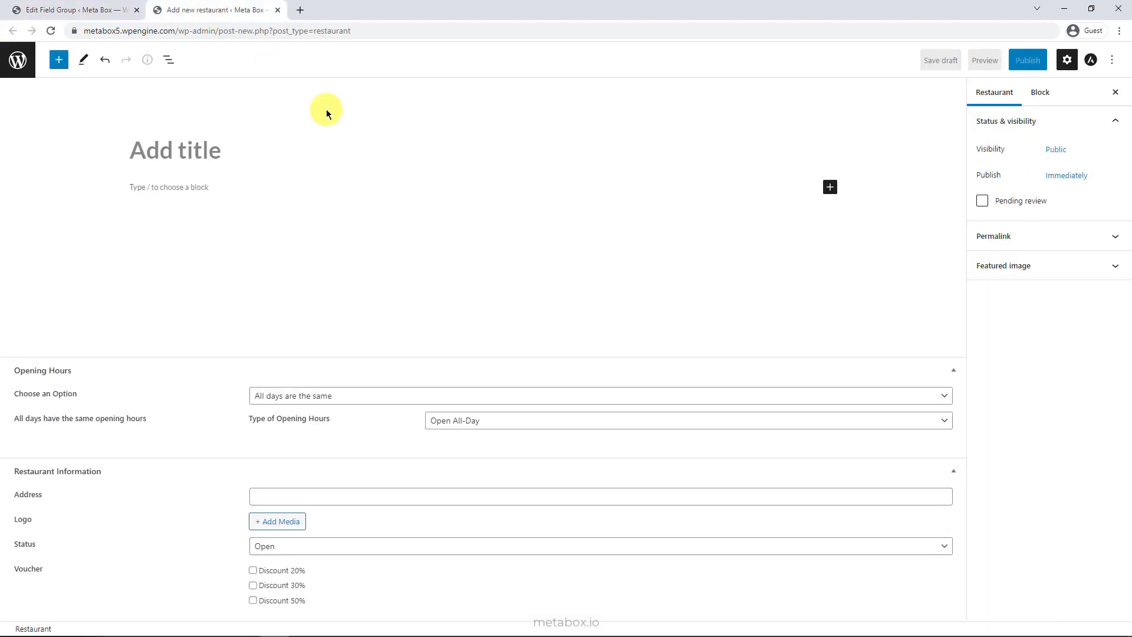
Choose All days are the same and set its Type of Opening Hours to Enter Hours
{"action": "left_click", "coordinate": [943, 395]}
{"action": "left_click", "coordinate": [931, 410]}
{"action": "left_click", "coordinate": [945, 418]}
{"action": "left_click", "coordinate": [882, 468]}
Try the time pickers of the all-days group, add a second time slot and remove it again
{"action": "left_click", "coordinate": [877, 341]}
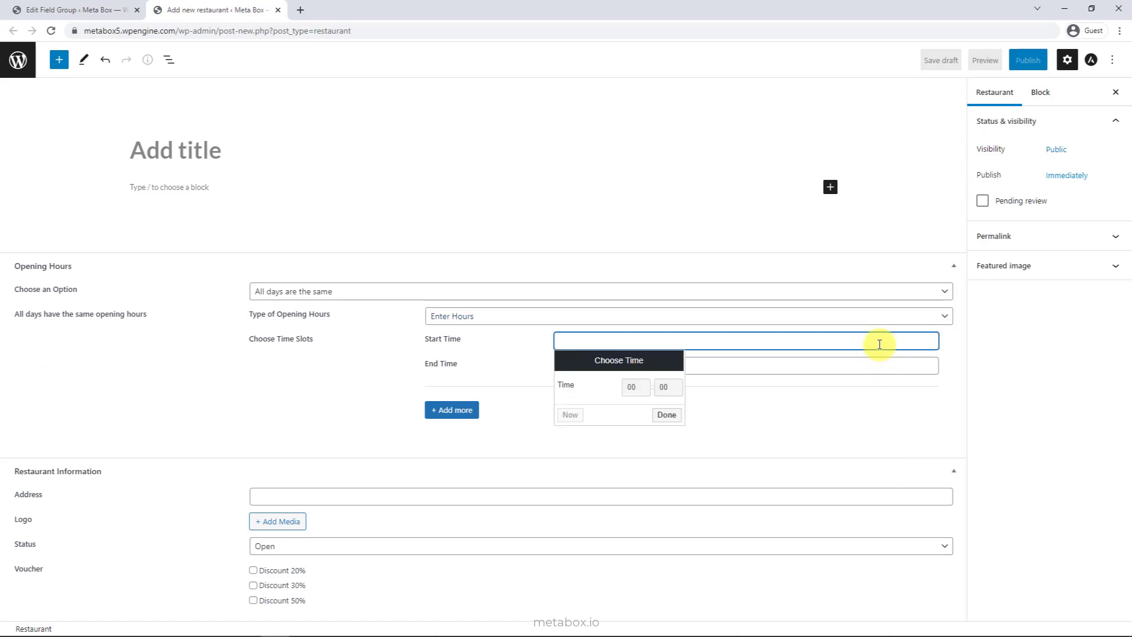
{"action": "left_click", "coordinate": [875, 366]}
{"action": "left_click", "coordinate": [462, 413]}
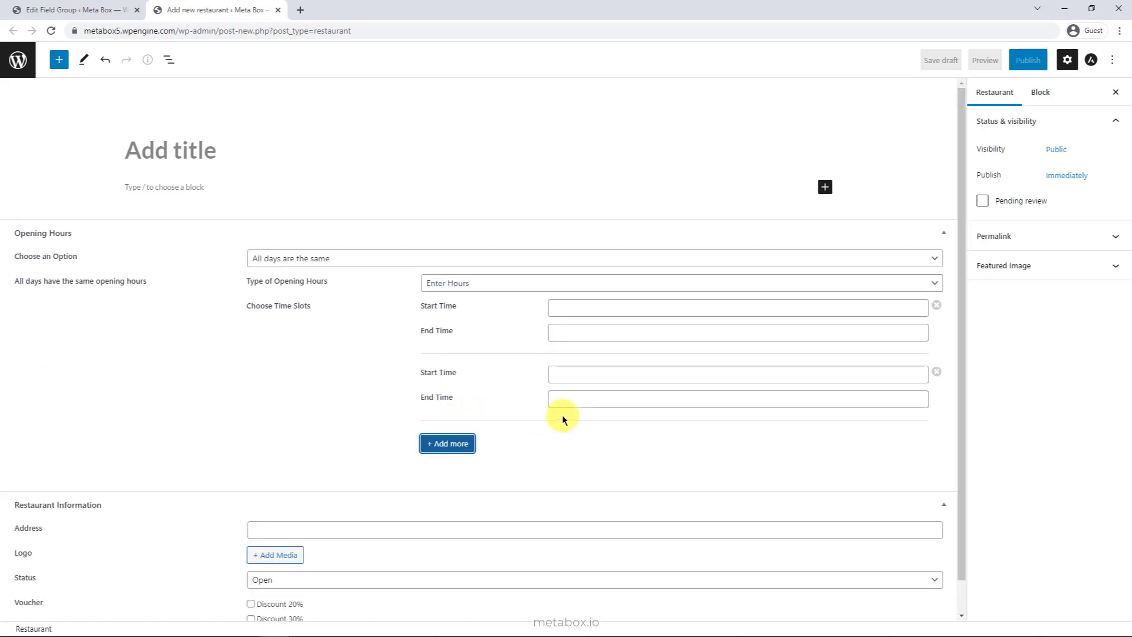
{"action": "left_click", "coordinate": [708, 396]}
{"action": "left_click", "coordinate": [936, 371]}
Choose Difference between weekdays and weekend and set both Type of Opening Hours fields to Enter Hours
{"action": "left_click", "coordinate": [939, 292]}
{"action": "left_click", "coordinate": [917, 314]}
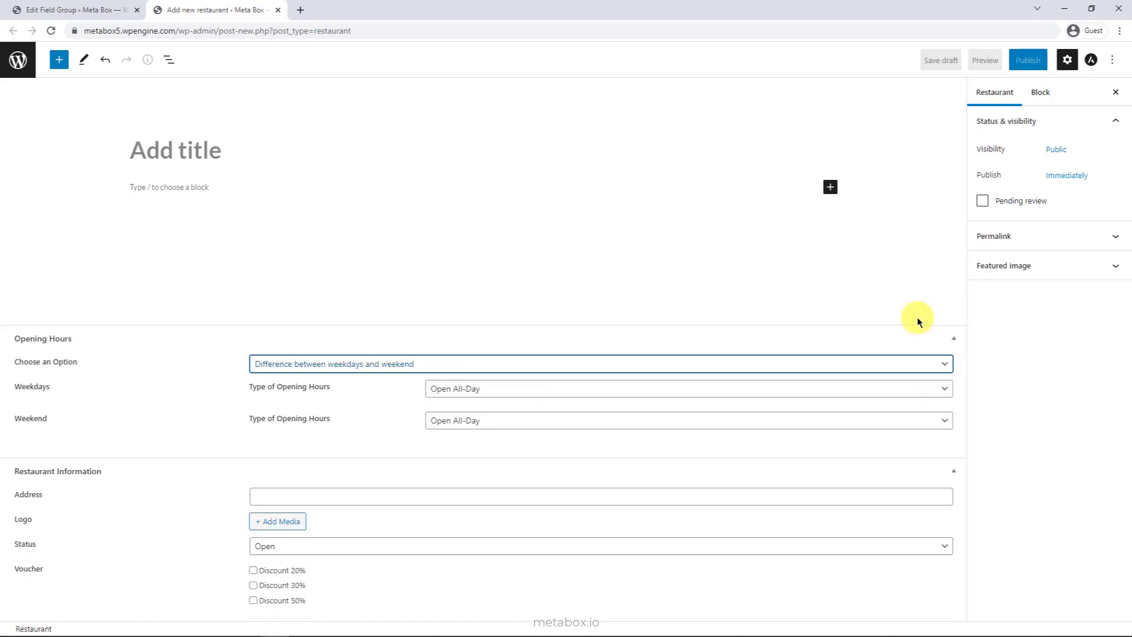
{"action": "left_click", "coordinate": [946, 389]}
{"action": "left_click", "coordinate": [902, 439]}
{"action": "left_click", "coordinate": [928, 424]}
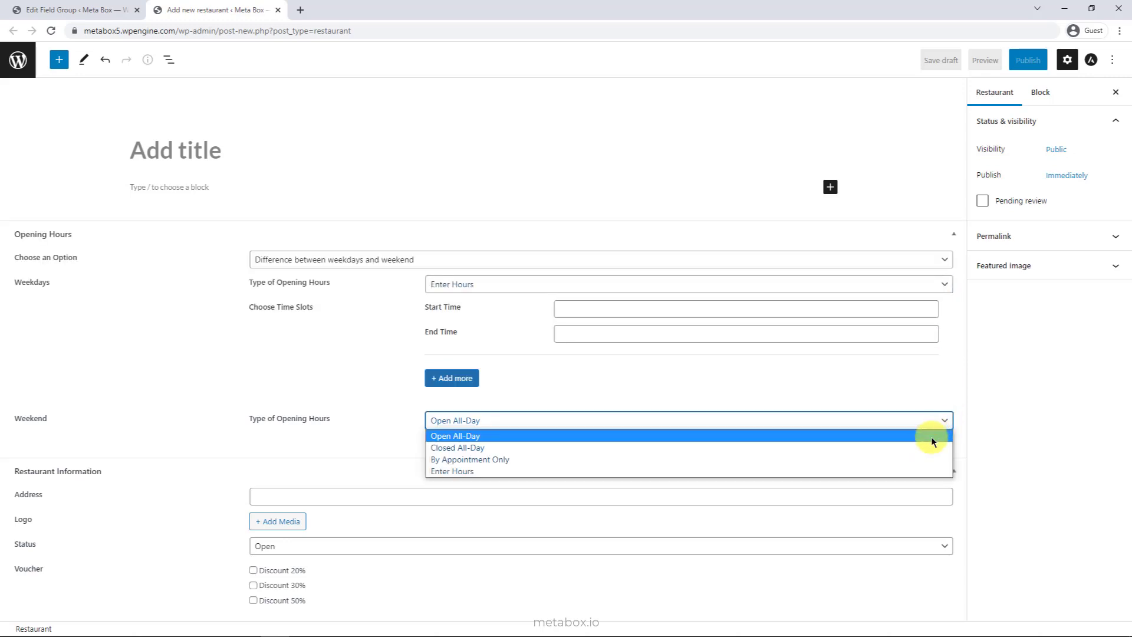
{"action": "left_click", "coordinate": [914, 471]}
Switch the opening hours option to Custom and set Monday and Tuesday to Enter Hours
{"action": "left_click", "coordinate": [930, 260]}
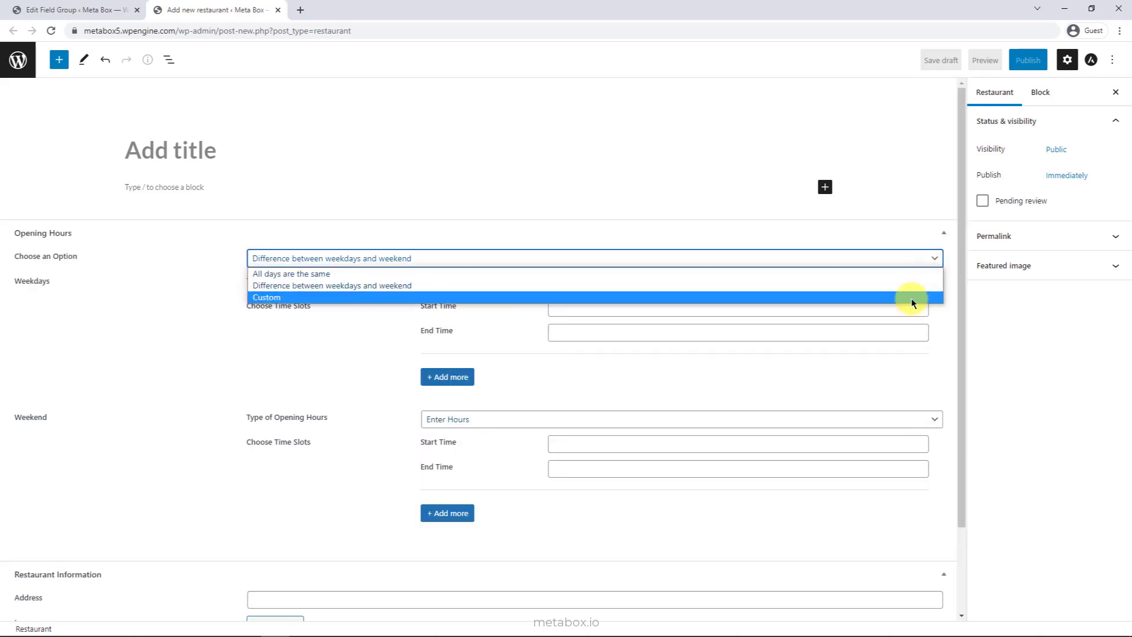
{"action": "left_click", "coordinate": [912, 298]}
{"action": "left_click", "coordinate": [936, 284]}
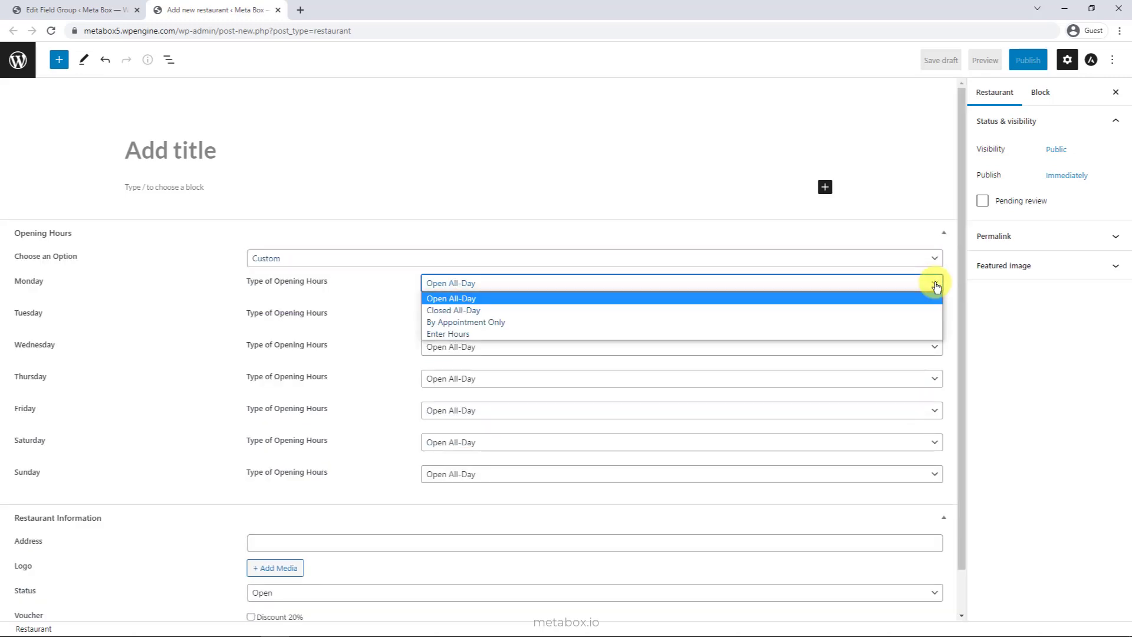
{"action": "left_click", "coordinate": [915, 333]}
{"action": "left_click", "coordinate": [935, 420]}
{"action": "left_click", "coordinate": [884, 468]}
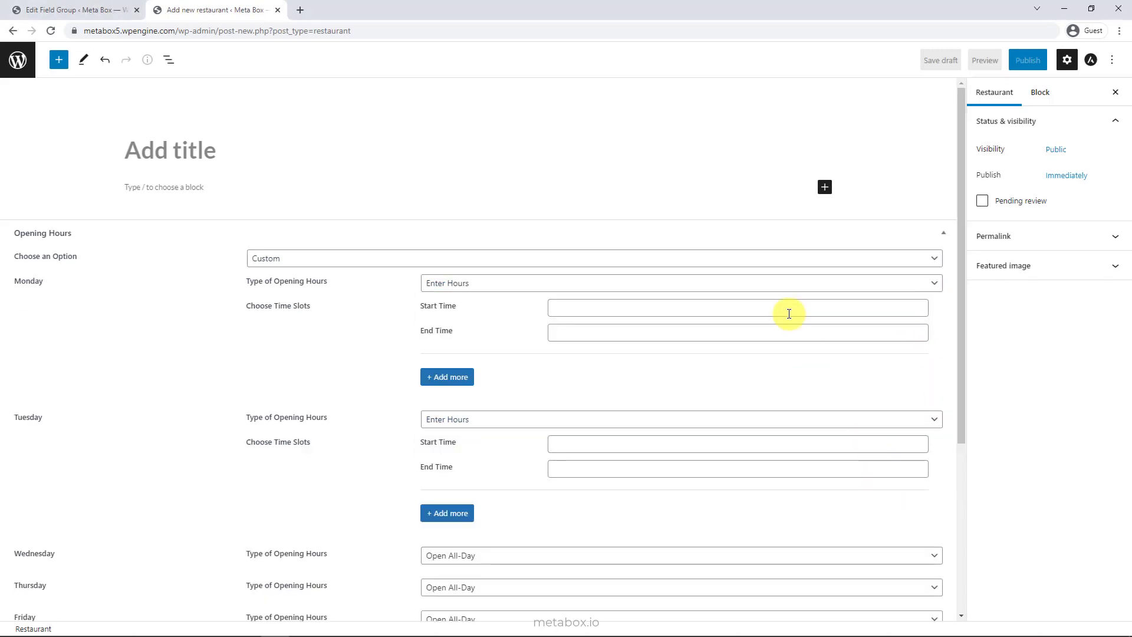
Set Monday's first time slot to start at 09:00 and end at 11:00
{"action": "left_click", "coordinate": [788, 311]}
{"action": "left_click", "coordinate": [632, 356]}
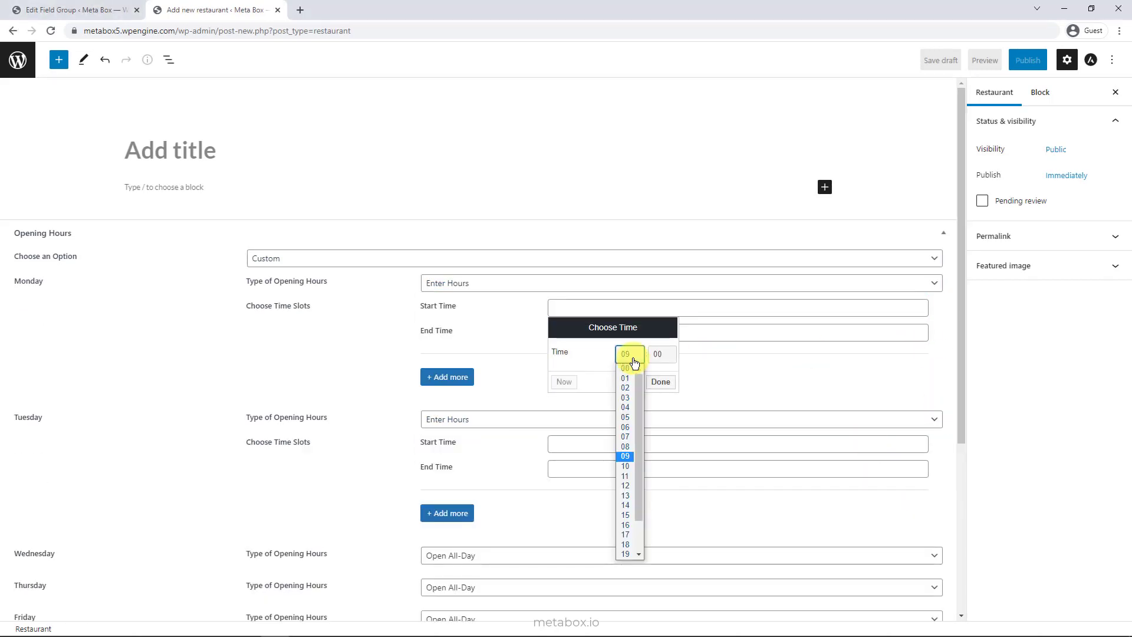
{"action": "left_click", "coordinate": [628, 456]}
{"action": "left_click", "coordinate": [660, 382]}
{"action": "left_click", "coordinate": [654, 334]}
{"action": "left_click", "coordinate": [628, 377]}
{"action": "left_click", "coordinate": [627, 465]}
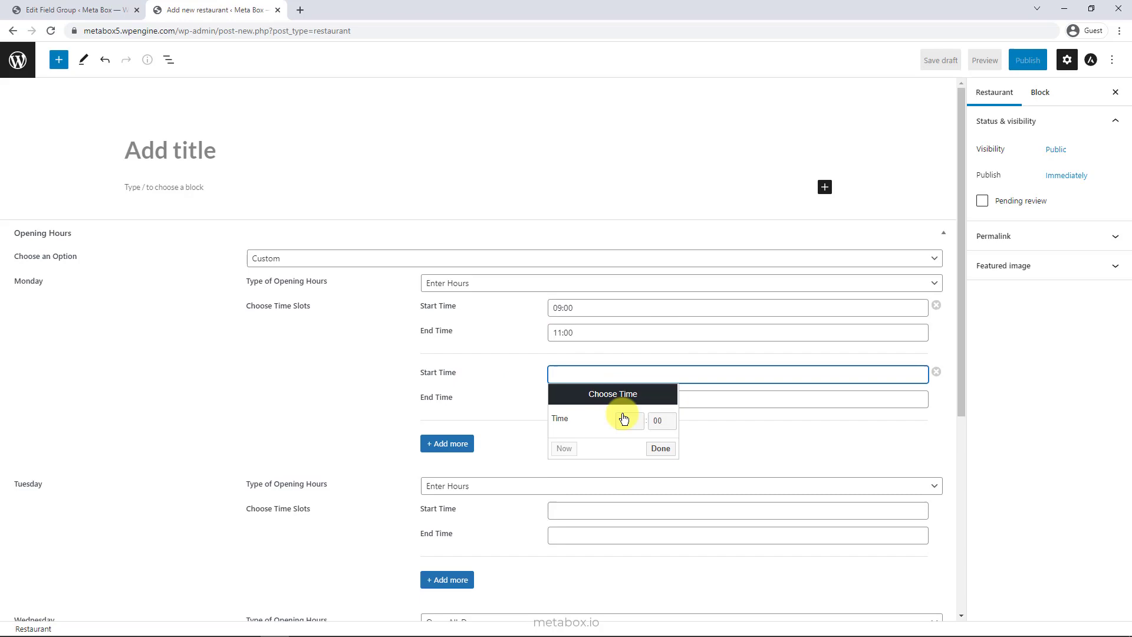
Set Monday's second time slot to start at 13:00 and end at 21:00
{"action": "left_click", "coordinate": [627, 416]}
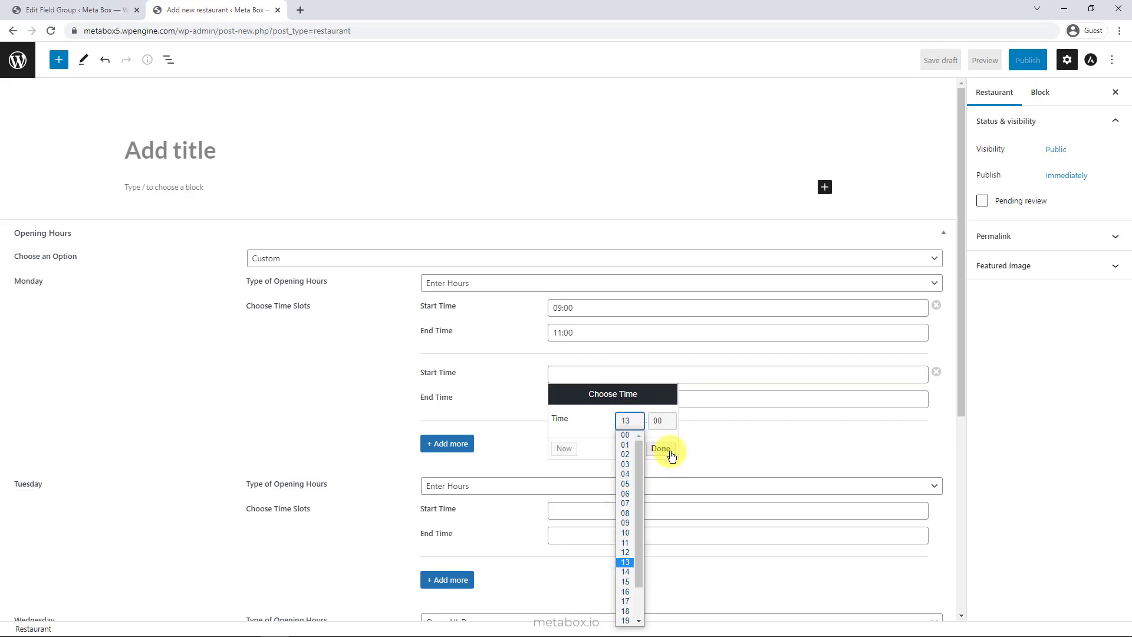
{"action": "left_click", "coordinate": [632, 446]}
{"action": "left_click", "coordinate": [625, 431]}
{"action": "left_click", "coordinate": [661, 473]}
Set Tuesday to Open All-Day, Wednesday to By Appointment Only and Thursday to Closed All-Day
{"action": "left_click", "coordinate": [678, 485]}
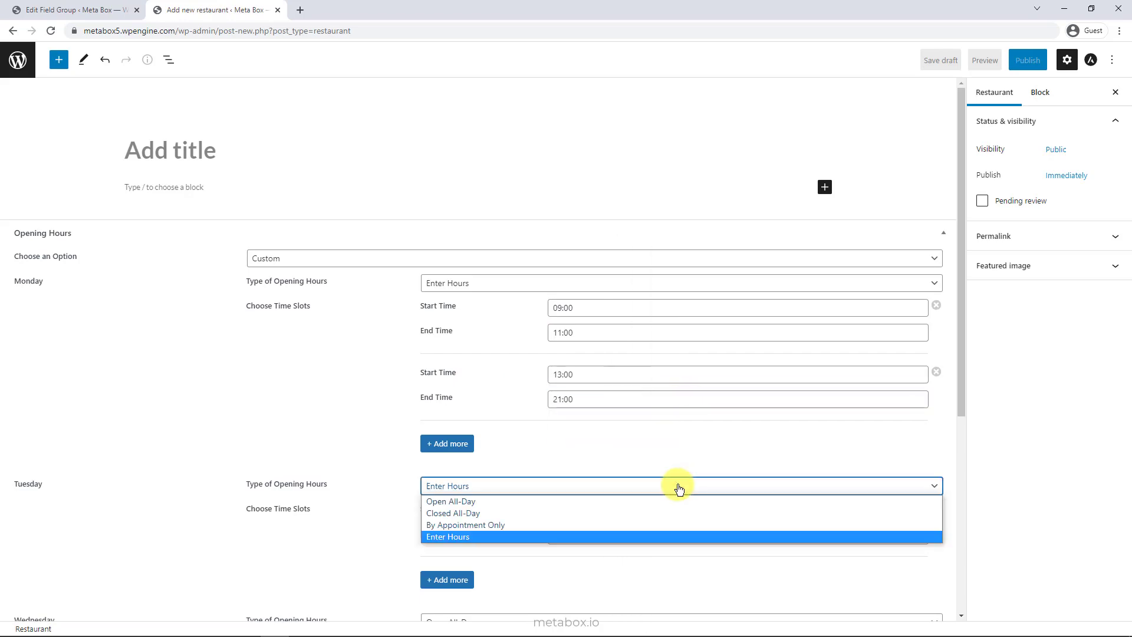
{"action": "left_click", "coordinate": [678, 501]}
{"action": "left_click", "coordinate": [657, 517]}
{"action": "left_click", "coordinate": [655, 556]}
{"action": "left_click", "coordinate": [645, 549]}
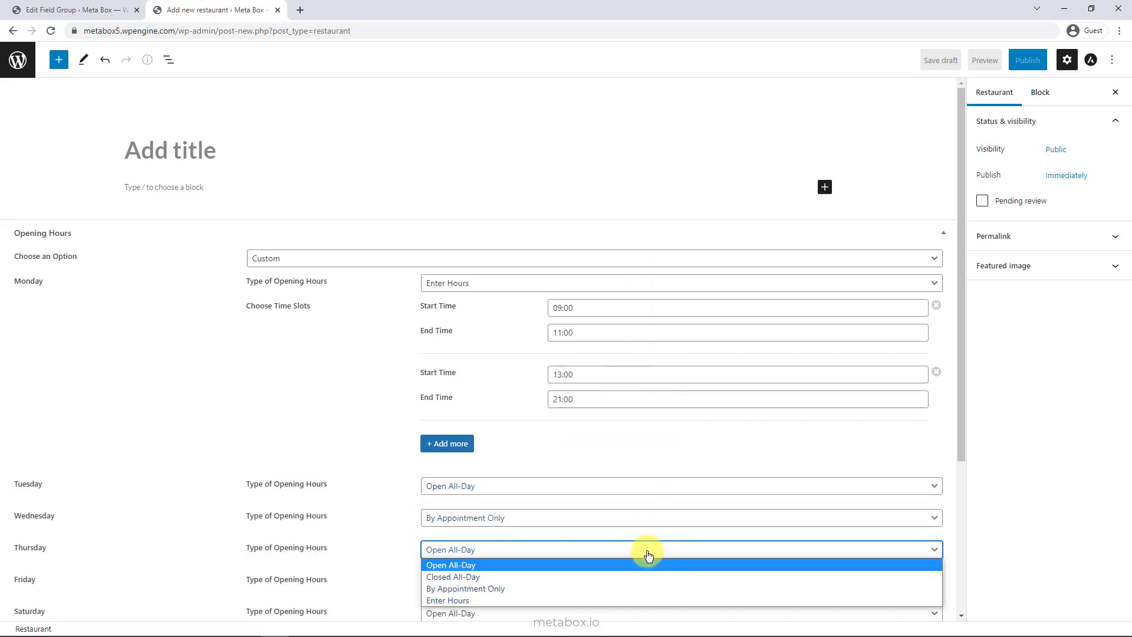
{"action": "left_click", "coordinate": [642, 579]}
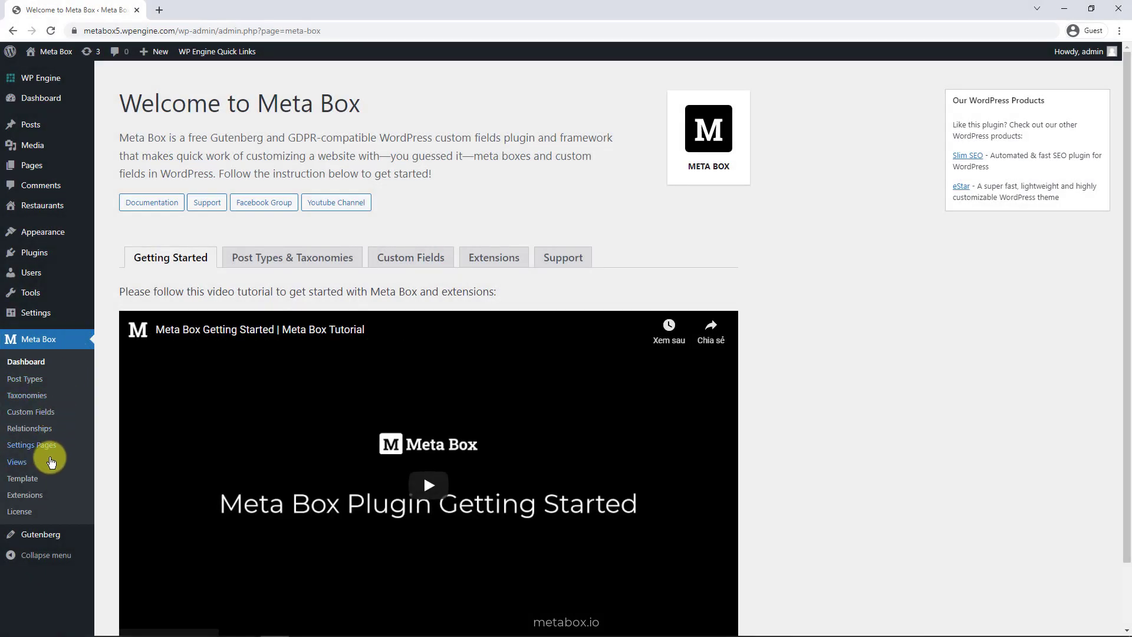
Open the Restaurant Details view for editing and add a div with class opening-hours after the infor-restaurant div
{"action": "left_click", "coordinate": [51, 463]}
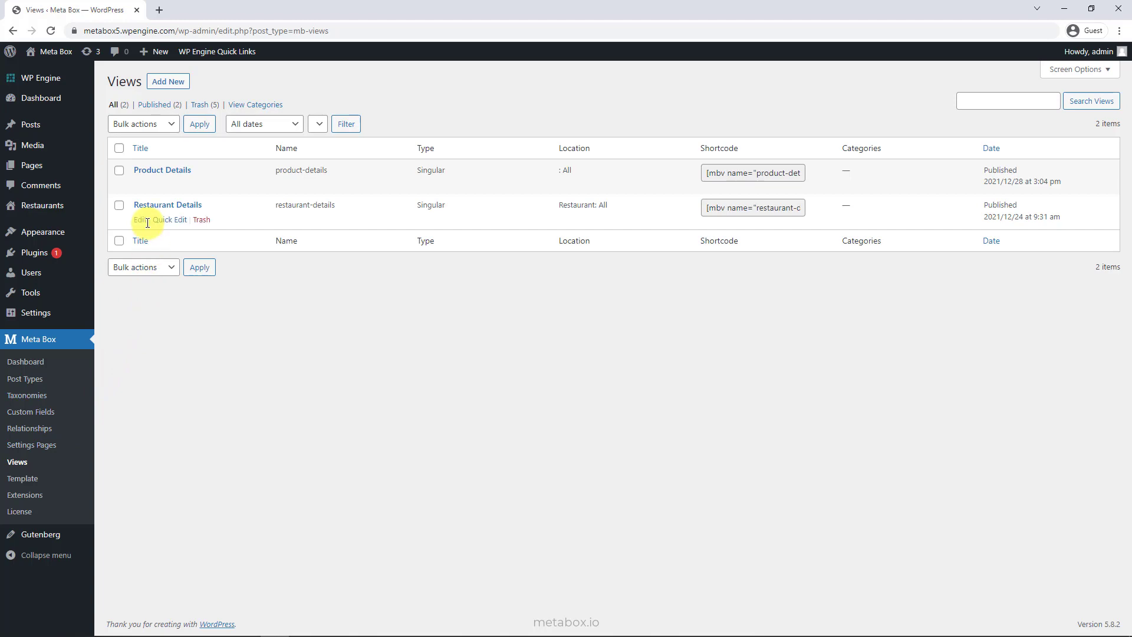
{"action": "left_click", "coordinate": [147, 221]}
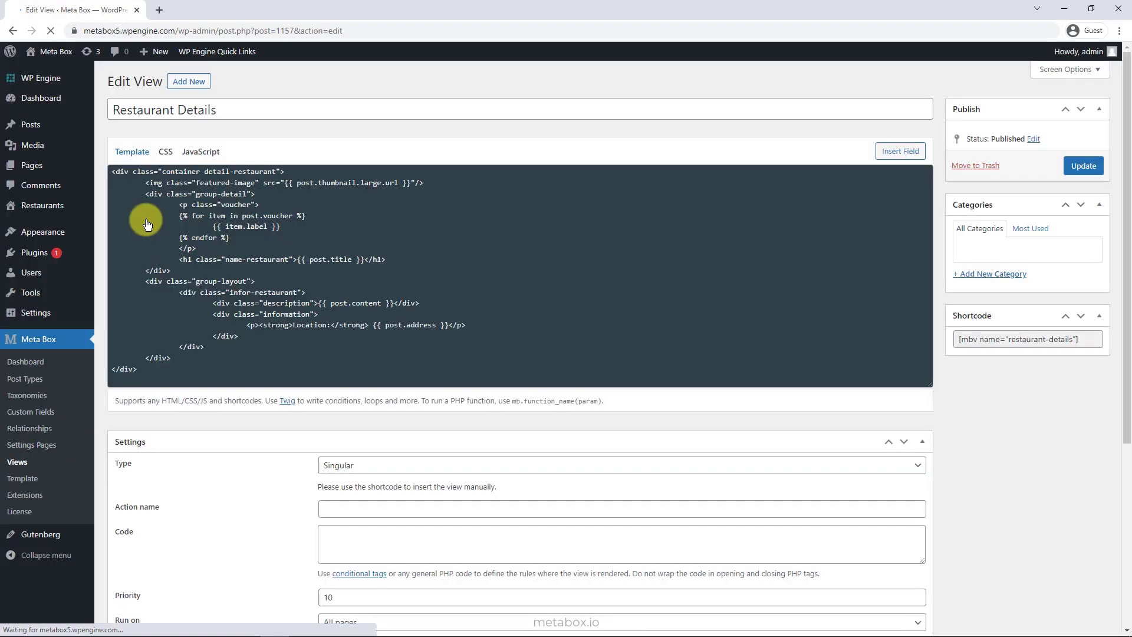
{"action": "left_click", "coordinate": [235, 344]}
{"action": "key", "text": "Return"}
{"action": "type", "text": "<div cl"}
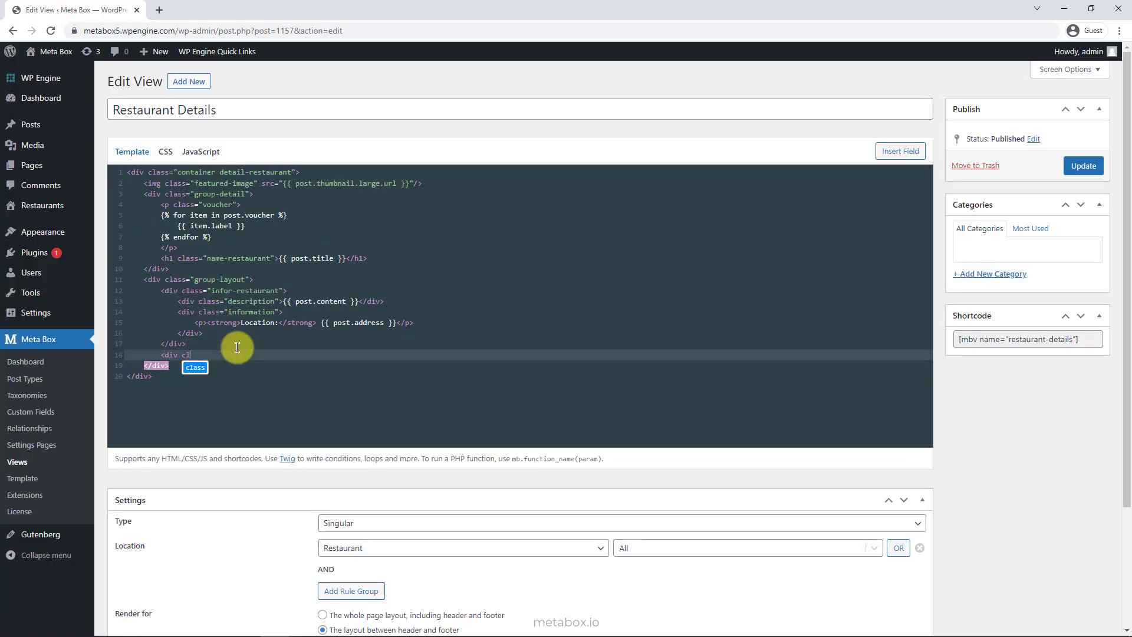
{"action": "type", "text": "ass=\"opening-hours\">"}
{"action": "key", "text": "Return"}
Inside the opening-hours div, add an h2 heading reading Opening Hours and a div with class detail-schedule
{"action": "type", "text": "<h2>"}
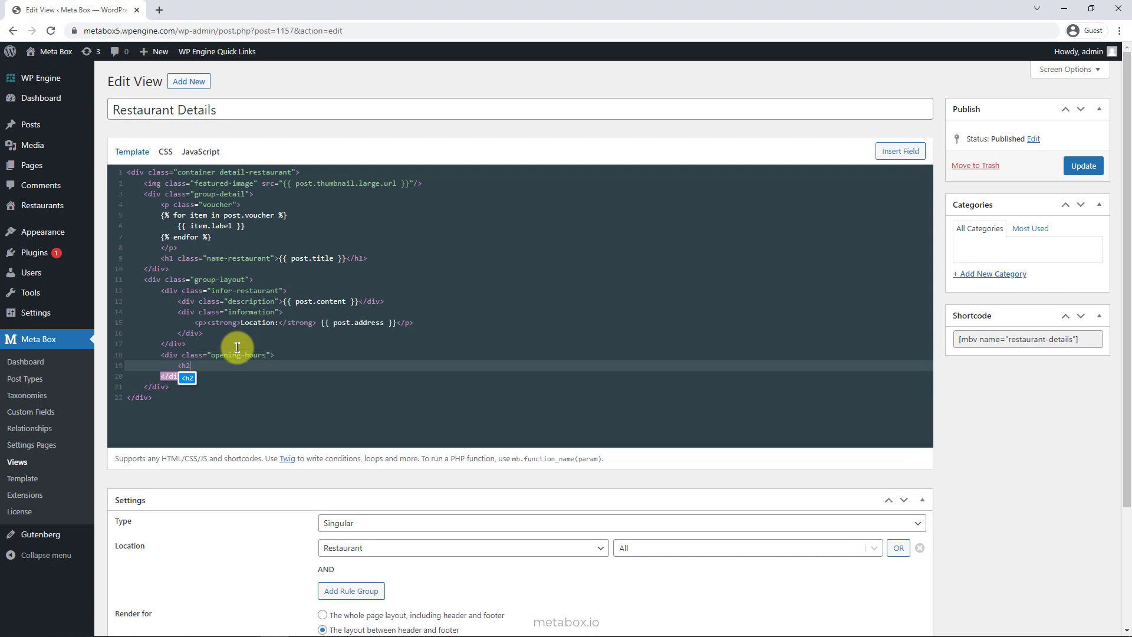
{"action": "key", "text": "Return"}
{"action": "type", "text": "Opening Hours"}
{"action": "key", "text": "Down"}
{"action": "key", "text": "Return"}
{"action": "type", "text": "<div class"}
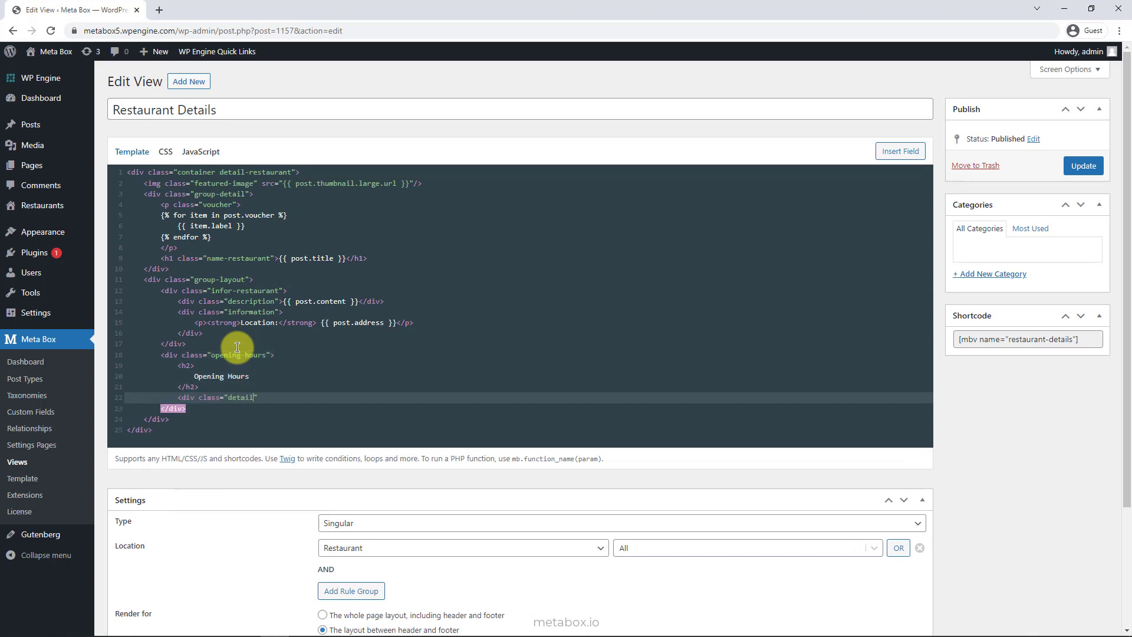
{"action": "type", "text": "=\"detail-schedule\">"}
{"action": "key", "text": "Return"}
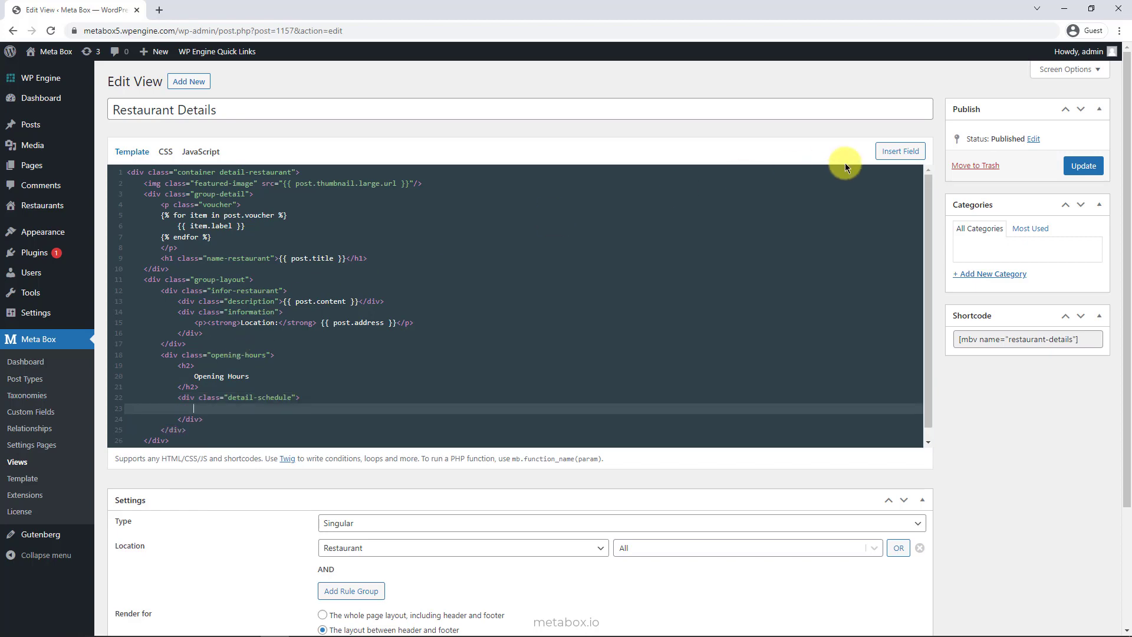
Insert the Choose an Option field with Value output inside the detail-schedule div
{"action": "left_click", "coordinate": [900, 151]}
{"action": "left_click", "coordinate": [1042, 382]}
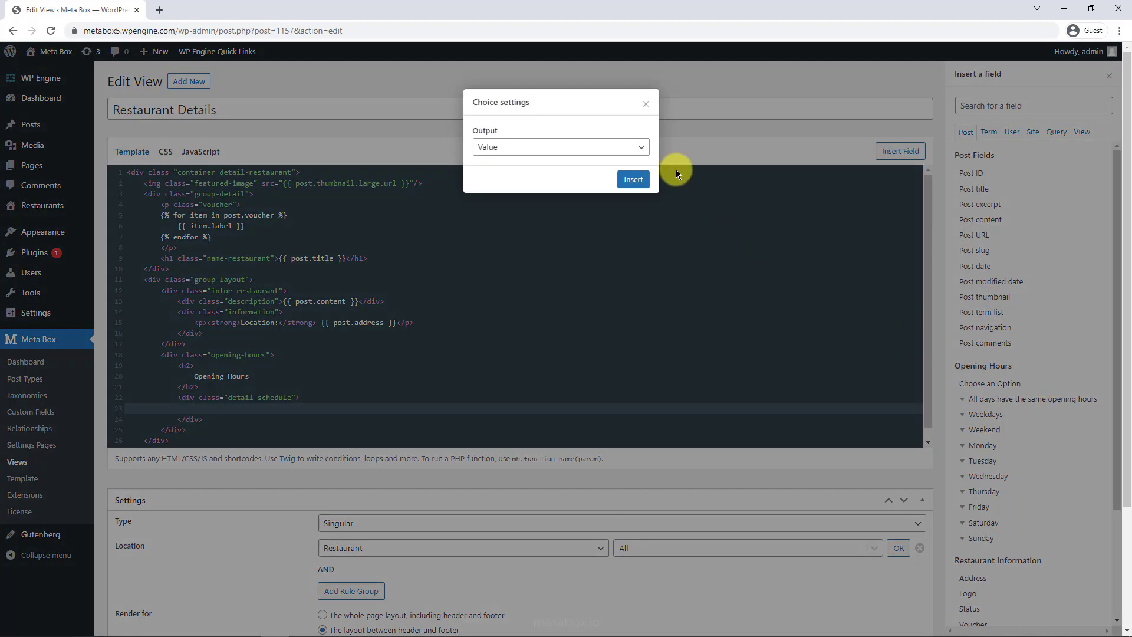
{"action": "left_click", "coordinate": [641, 147]}
{"action": "left_click", "coordinate": [603, 162]}
{"action": "left_click", "coordinate": [633, 180]}
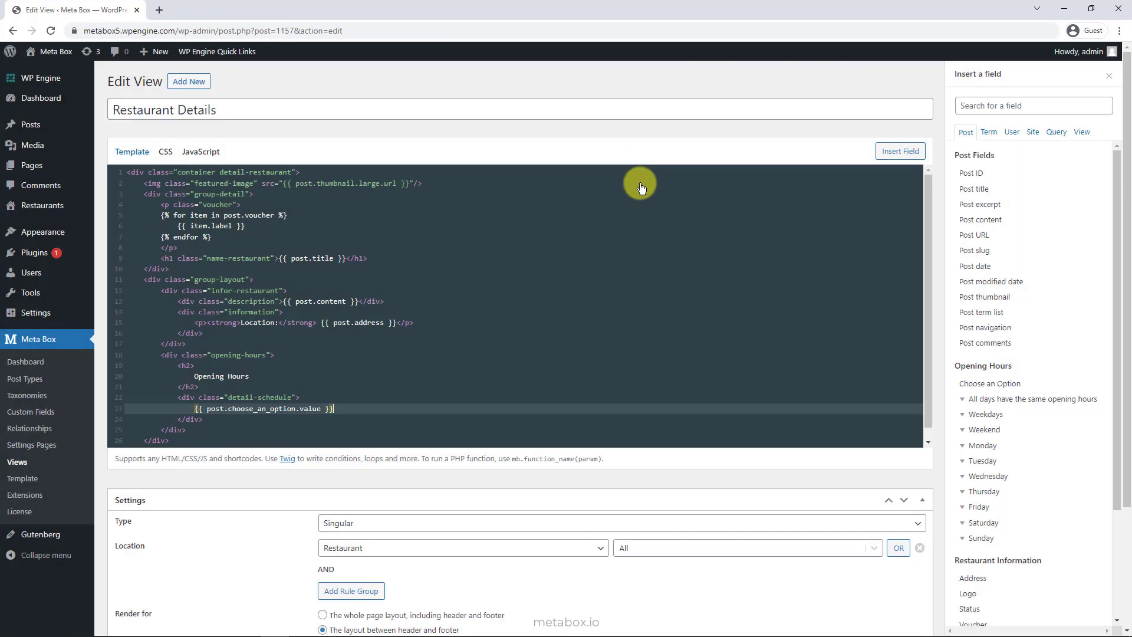
Turn the inserted tag into {% set options = post.choose_an_option.value %} and add {% if (options == "all_days_are_the_same") %} below it
{"action": "left_click", "coordinate": [199, 408]}
{"action": "key", "text": "Delete"}
{"action": "type", "text": "% set options ="}
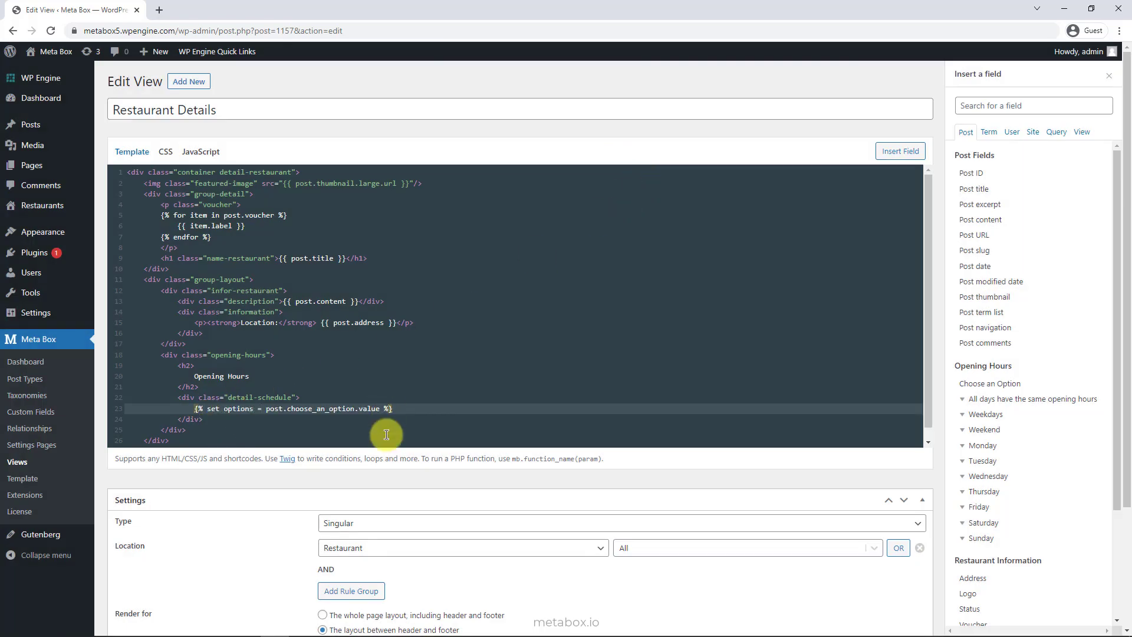
{"action": "key", "text": "Return"}
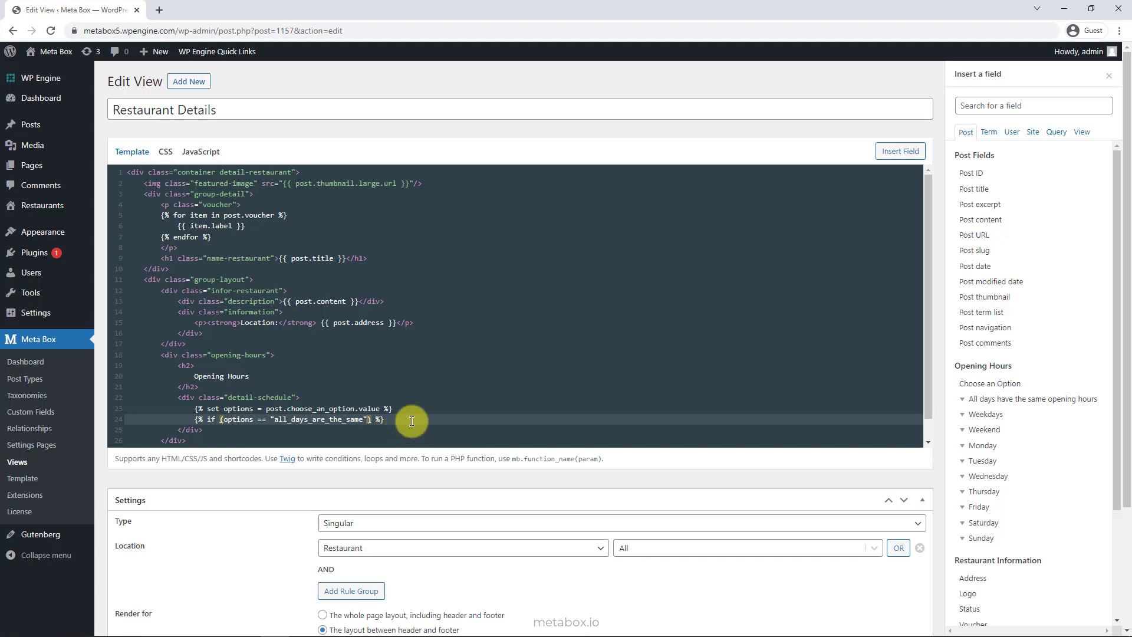
{"action": "key", "text": "Return"}
Insert the Type of Opening Hours value of the All days have the same opening hours group under the if condition
{"action": "left_click", "coordinate": [964, 399]}
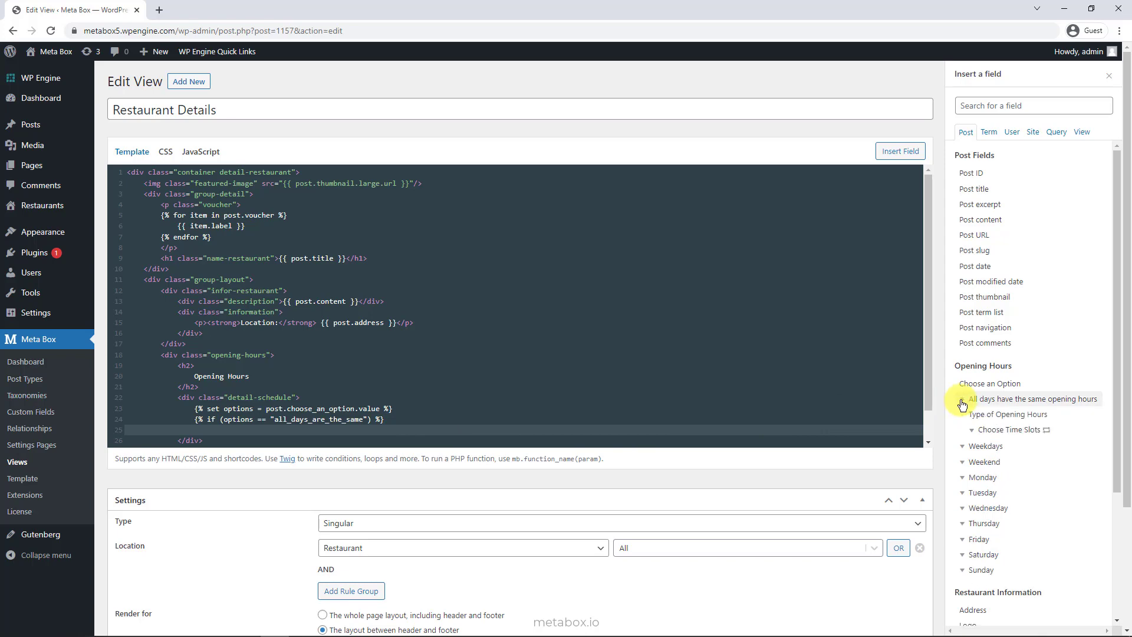
{"action": "left_click", "coordinate": [1066, 421]}
{"action": "left_click", "coordinate": [628, 180]}
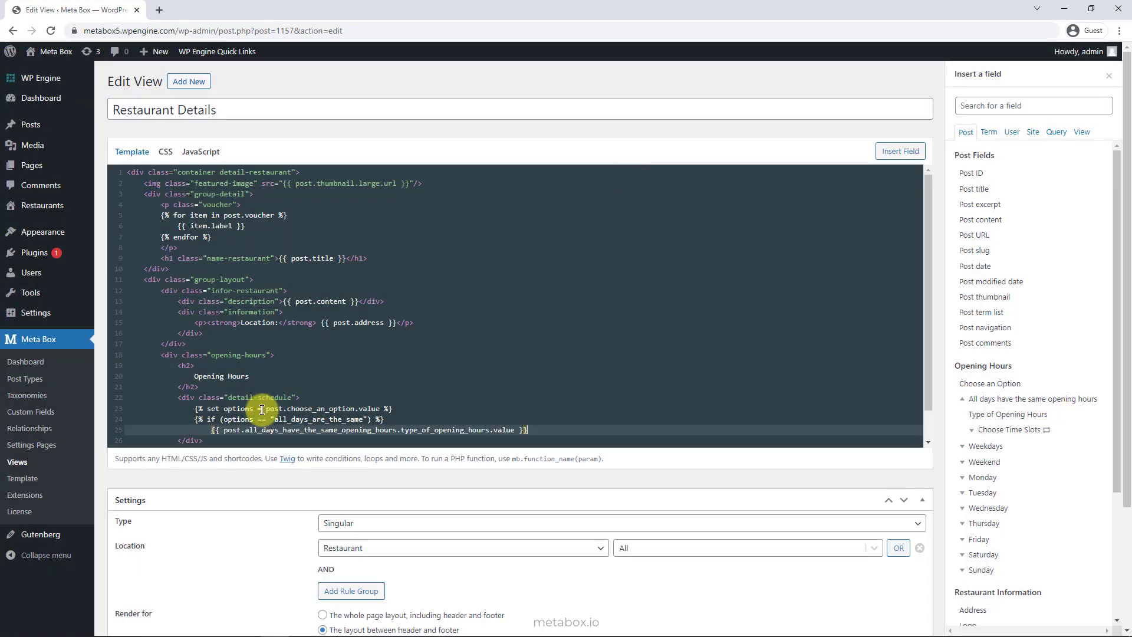
Turn the inserted tag into a {% set same_days = … %} statement and add {% if (same_days == "enter_hours") %} below it
{"action": "key", "text": "BackSpace"}
{"action": "type", "text": "% set same_day"}
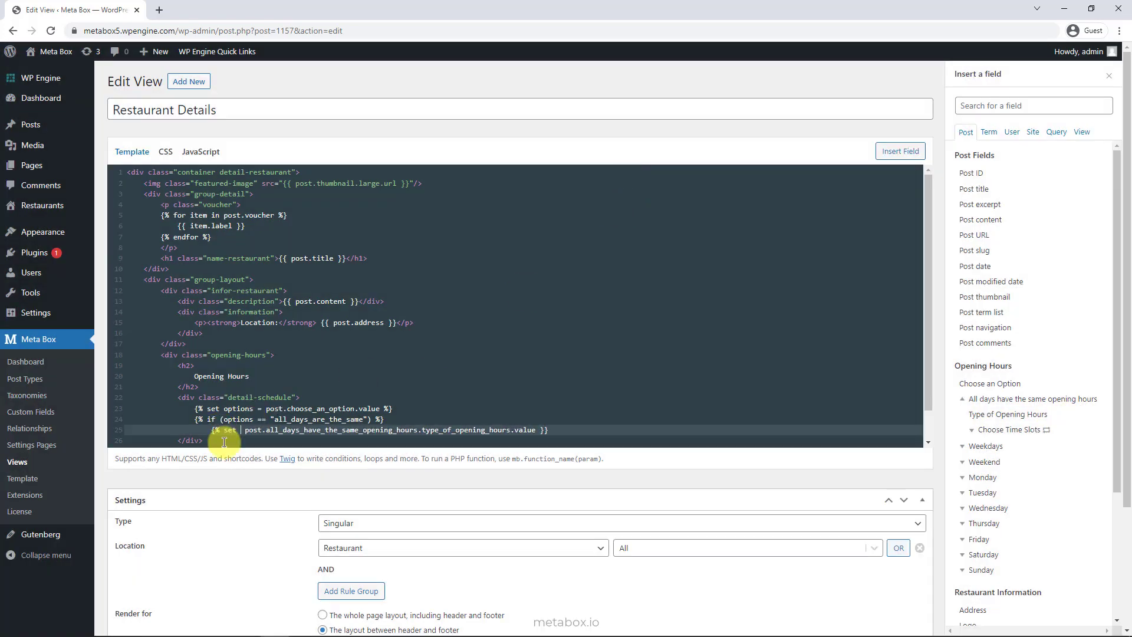
{"action": "type", "text": "s ="}
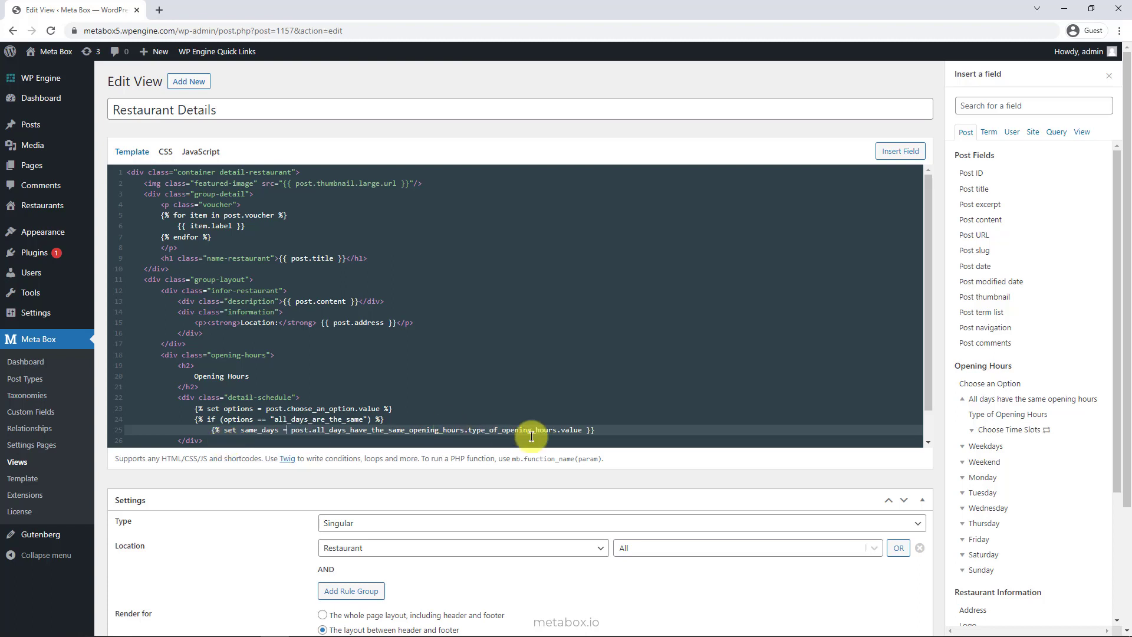
{"action": "left_click", "coordinate": [593, 430]}
{"action": "key", "text": "Return"}
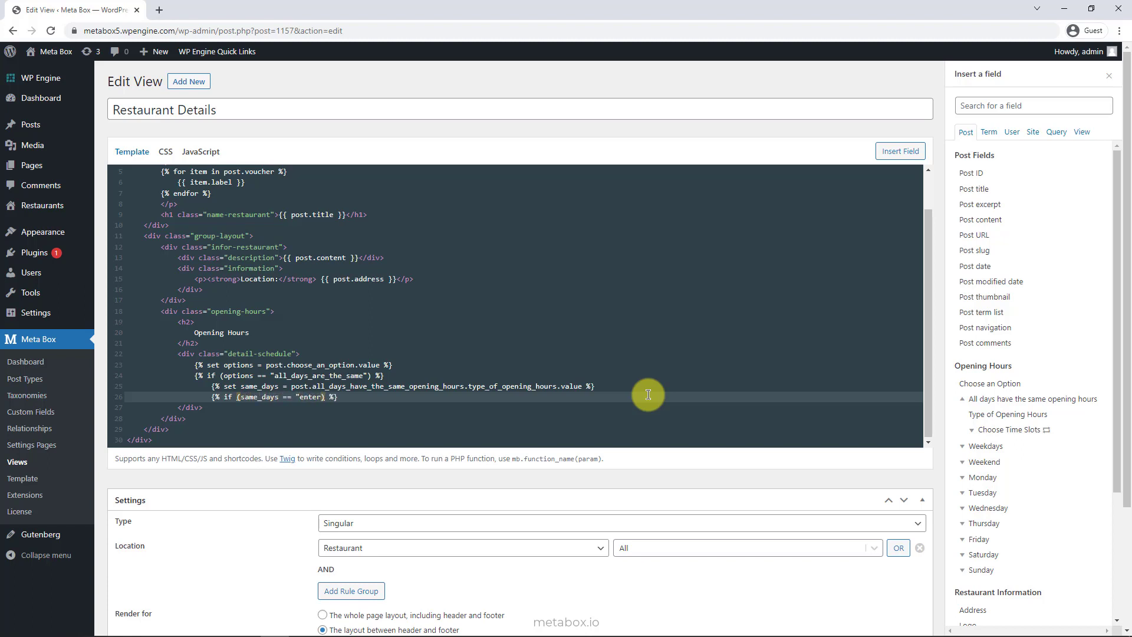
Under the enter_hours condition, add a date-time div containing a date div reading Mon - Sun and an empty hour div
{"action": "key", "text": "Return"}
{"action": "type", "text": "<div class=\"date-time\">"}
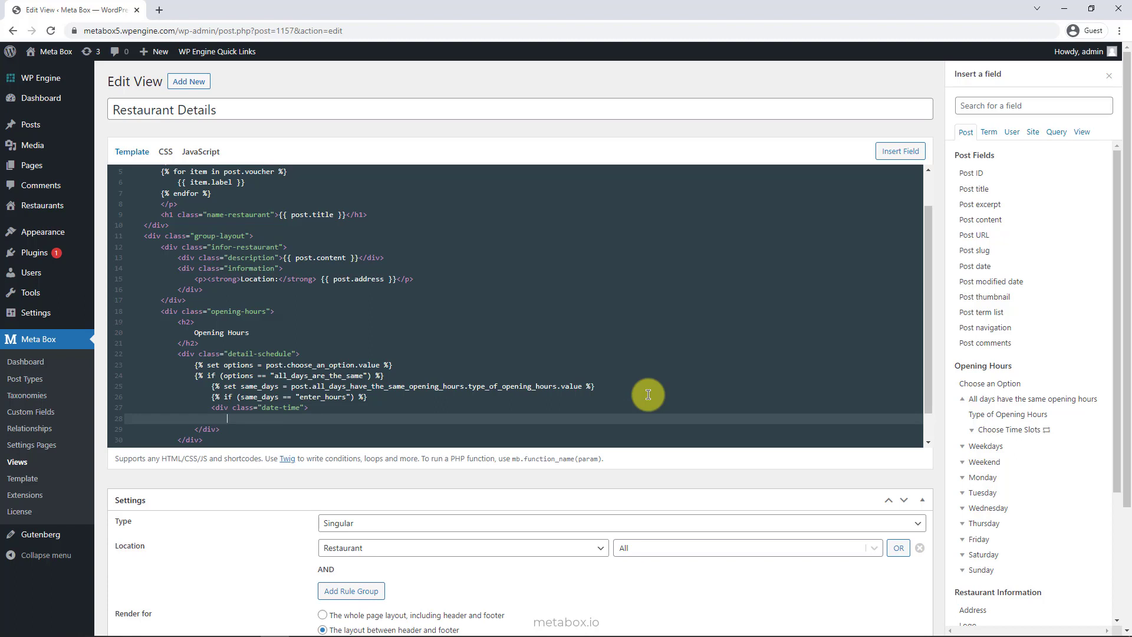
{"action": "scroll", "coordinate": [649, 394], "scroll_direction": "down", "scroll_amount": 1}
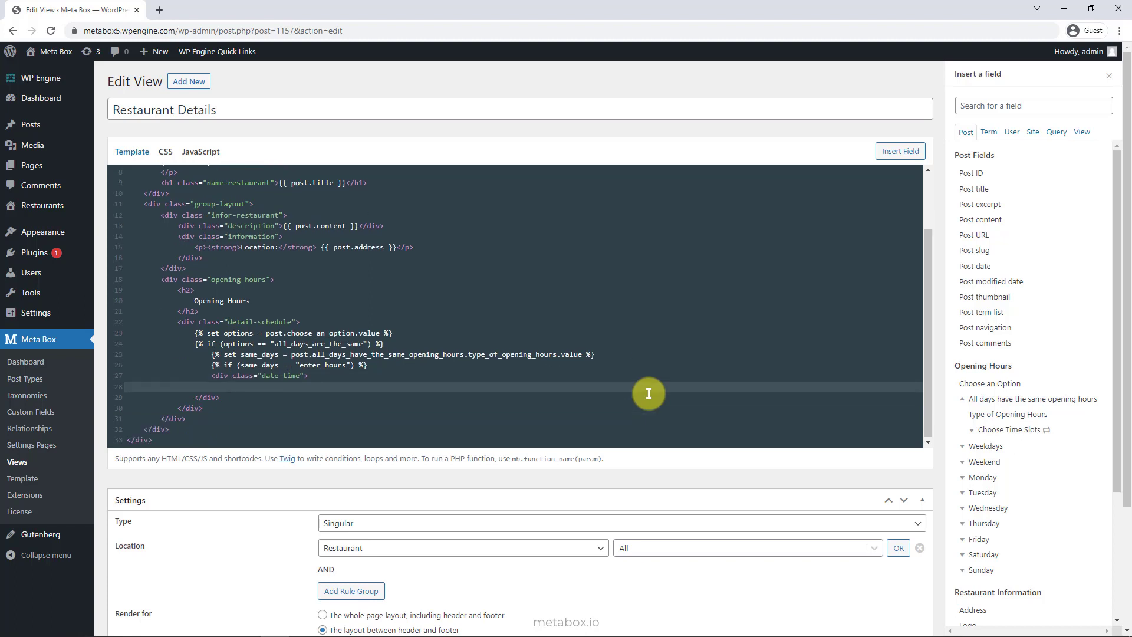
{"action": "type", "text": "<div class=\"date\">     "}
{"action": "type", "text": "Mon - Sun"}
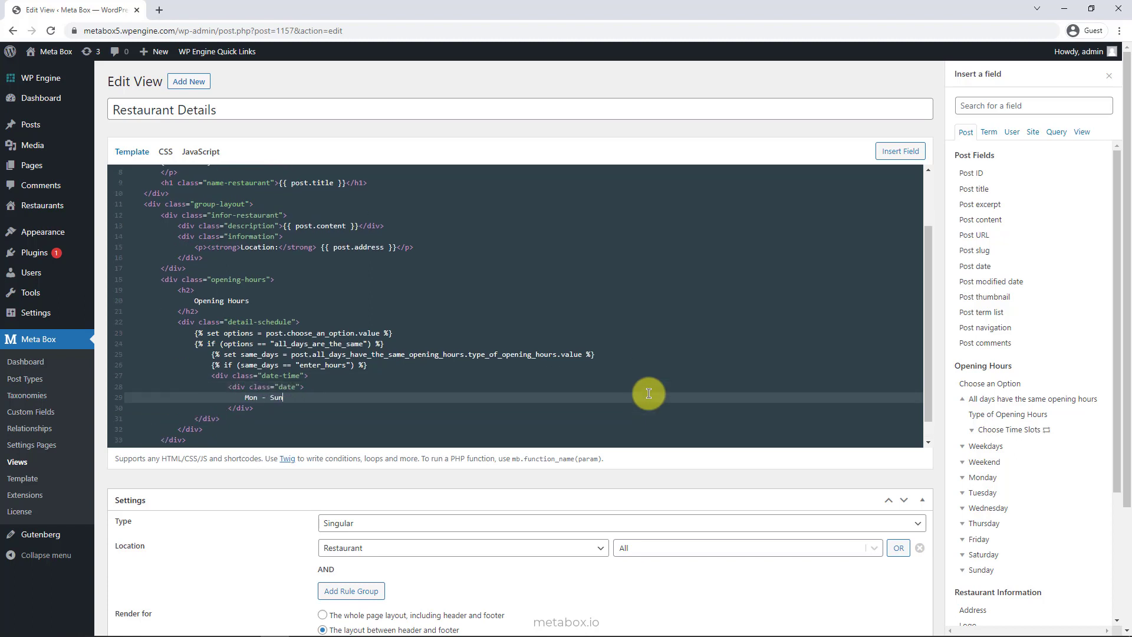
{"action": "key", "text": "Down"}
{"action": "key", "text": "Return"}
{"action": "type", "text": "<div class=\"hour\">"}
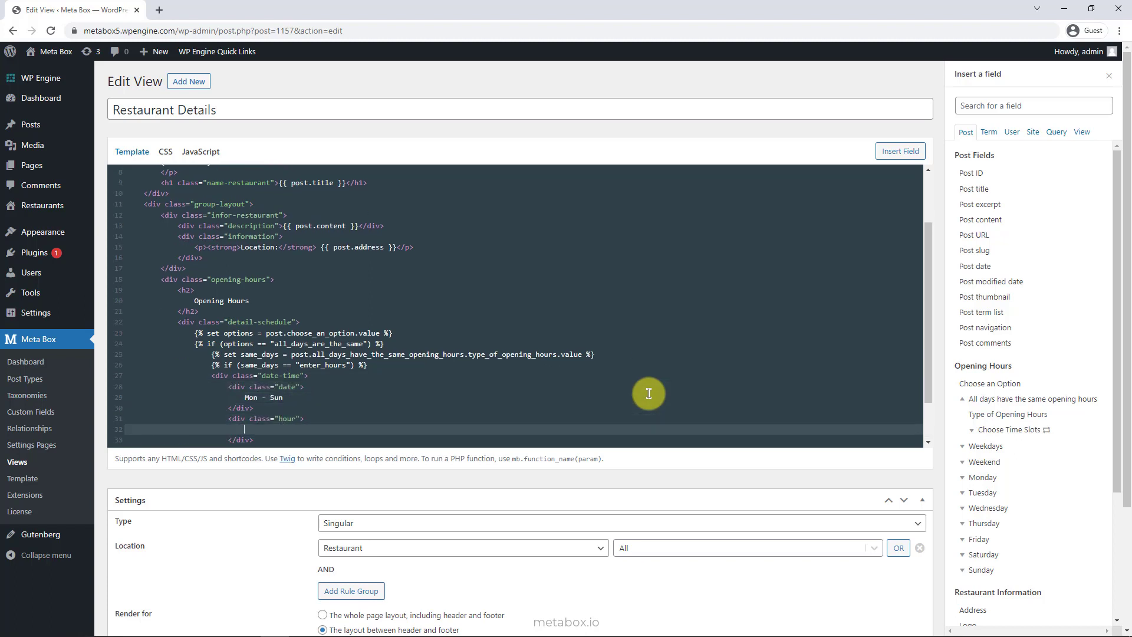
{"action": "key", "text": "Return"}
Insert the Choose Time Slots loop of the All days group in the hour div, indent it and remove the sub-fields placeholder
{"action": "scroll", "coordinate": [648, 394], "scroll_direction": "down", "scroll_amount": 1}
{"action": "left_click", "coordinate": [1049, 430]}
{"action": "left_click_drag", "start_coordinate": [143, 386], "coordinate": [180, 399]}
{"action": "key", "text": "Tab"}
{"action": "key", "text": "Tab"}
{"action": "key", "text": "Tab"}
{"action": "key", "text": "Tab"}
{"action": "key", "text": "Tab"}
{"action": "key", "text": "Tab"}
{"action": "key", "text": "Tab"}
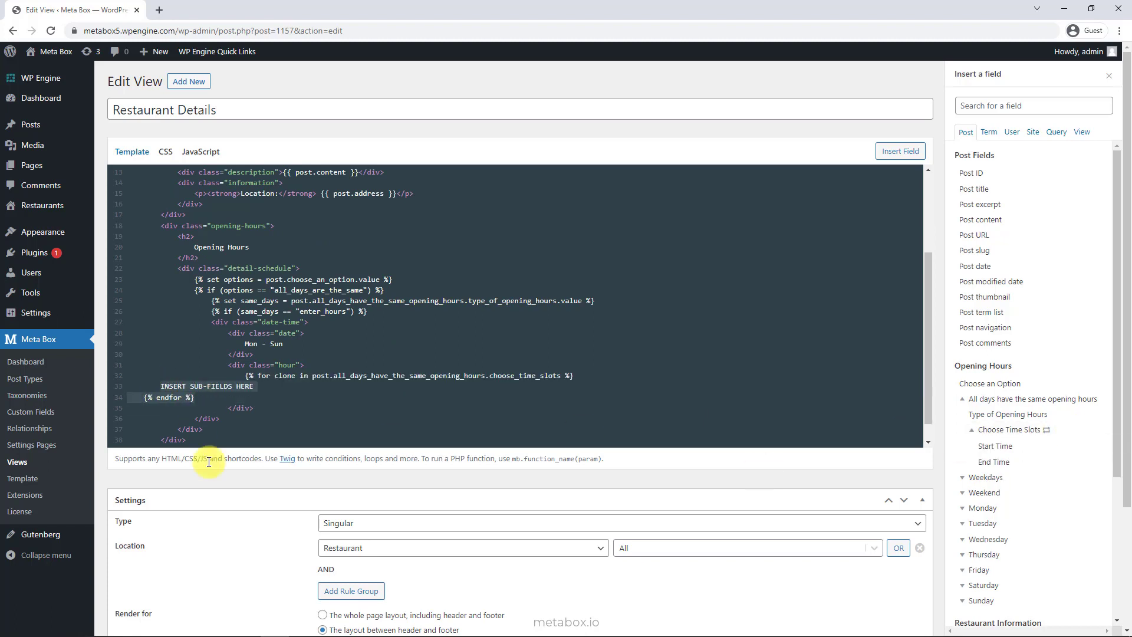
{"action": "left_click", "coordinate": [362, 389]}
{"action": "key", "text": "shift+Home"}
{"action": "key", "text": "BackSpace"}
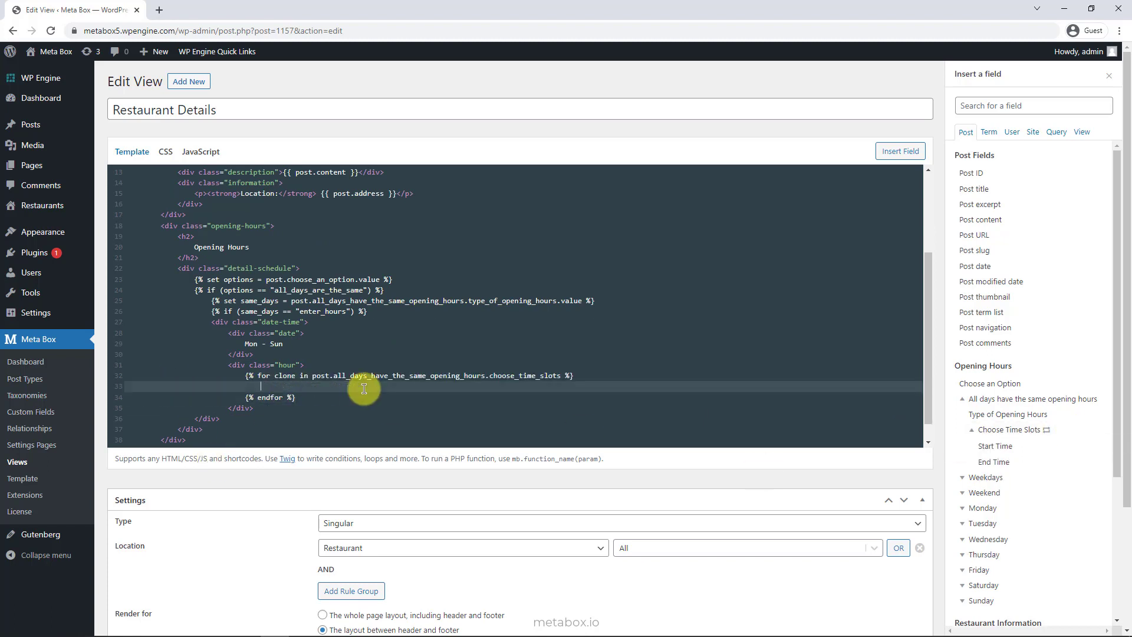
Inside the loop, add a time-slot div with a starting-hour paragraph that outputs Start Time in the h:i A format
{"action": "type", "text": "<div class=\"time-slot\">"}
{"action": "key", "text": "Return"}
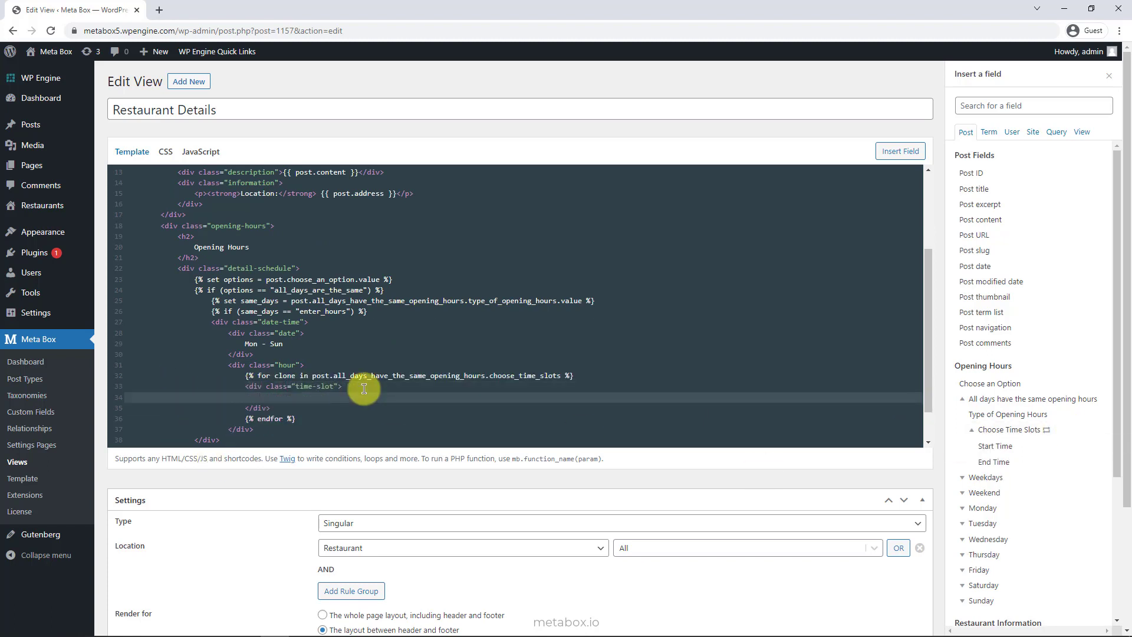
{"action": "type", "text": "<p class=\"starting-hour\">"}
{"action": "key", "text": "Return"}
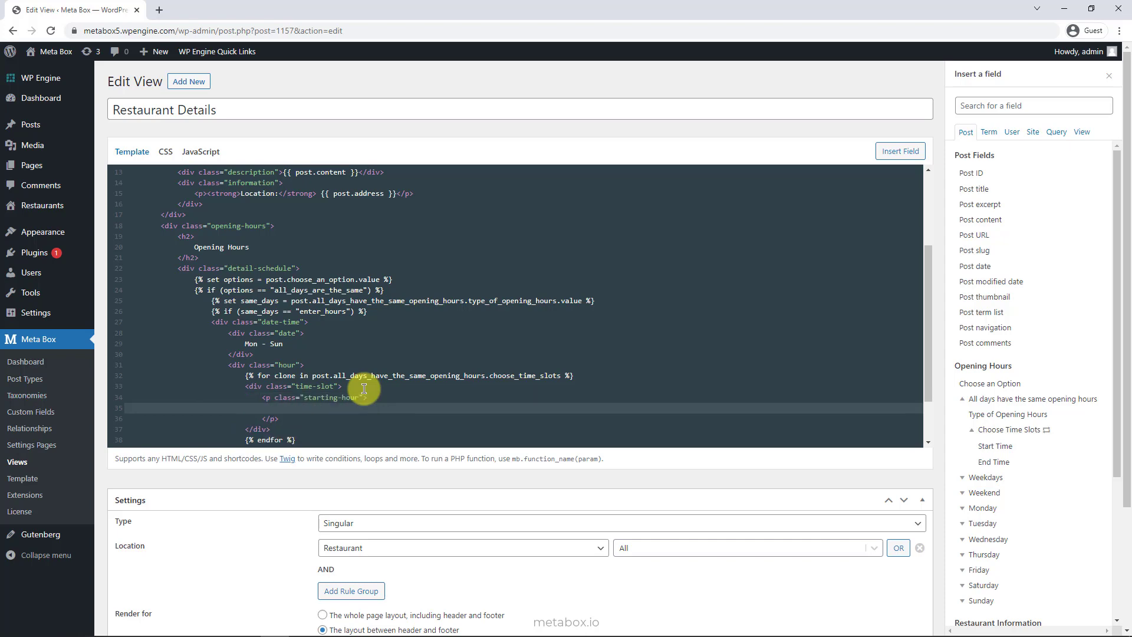
{"action": "left_click", "coordinate": [994, 446]}
{"action": "left_click", "coordinate": [640, 147]}
{"action": "left_click", "coordinate": [530, 290]}
{"action": "left_click", "coordinate": [636, 184]}
Below the starting-hour paragraph, add an ending-hour paragraph that outputs End Time in the h:i A format
{"action": "key", "text": "Down"}
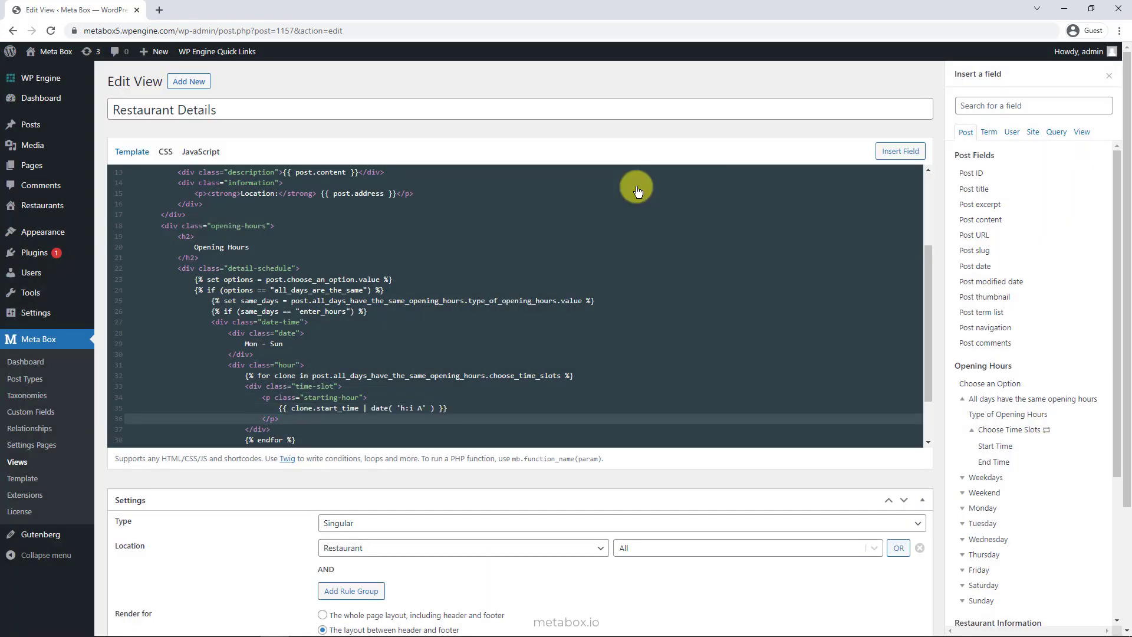
{"action": "key", "text": "Return"}
{"action": "scroll", "coordinate": [734, 250], "scroll_direction": "down", "scroll_amount": 1}
{"action": "type", "text": "<p class=\"ending-hour\">"}
{"action": "key", "text": "Return"}
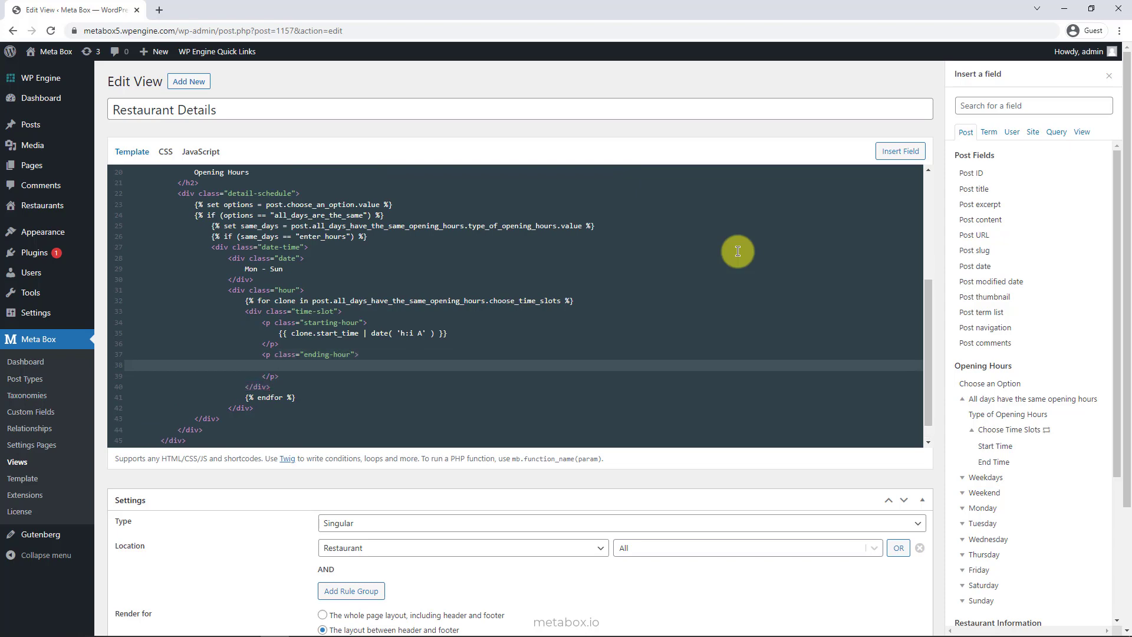
{"action": "left_click", "coordinate": [994, 462]}
{"action": "left_click", "coordinate": [636, 182]}
Align the closing tag of the date-time div with its opening tag and add {% else %} below it
{"action": "left_click", "coordinate": [193, 419]}
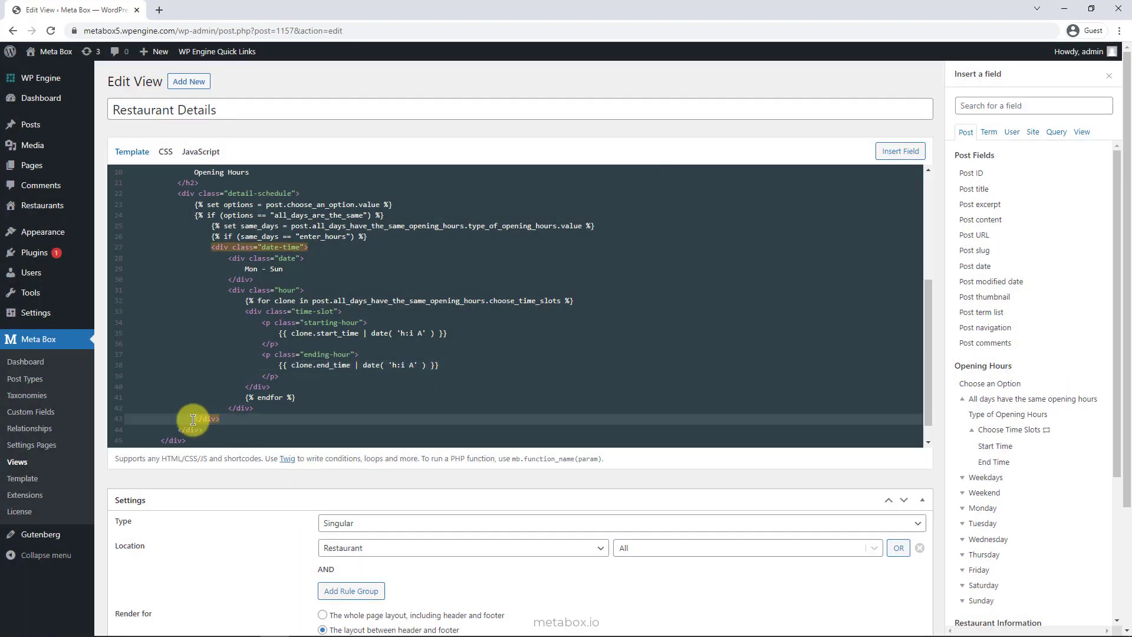
{"action": "key", "text": "Tab"}
{"action": "left_click", "coordinate": [301, 423]}
{"action": "key", "text": "Return"}
{"action": "type", "text": "{% else %}"}
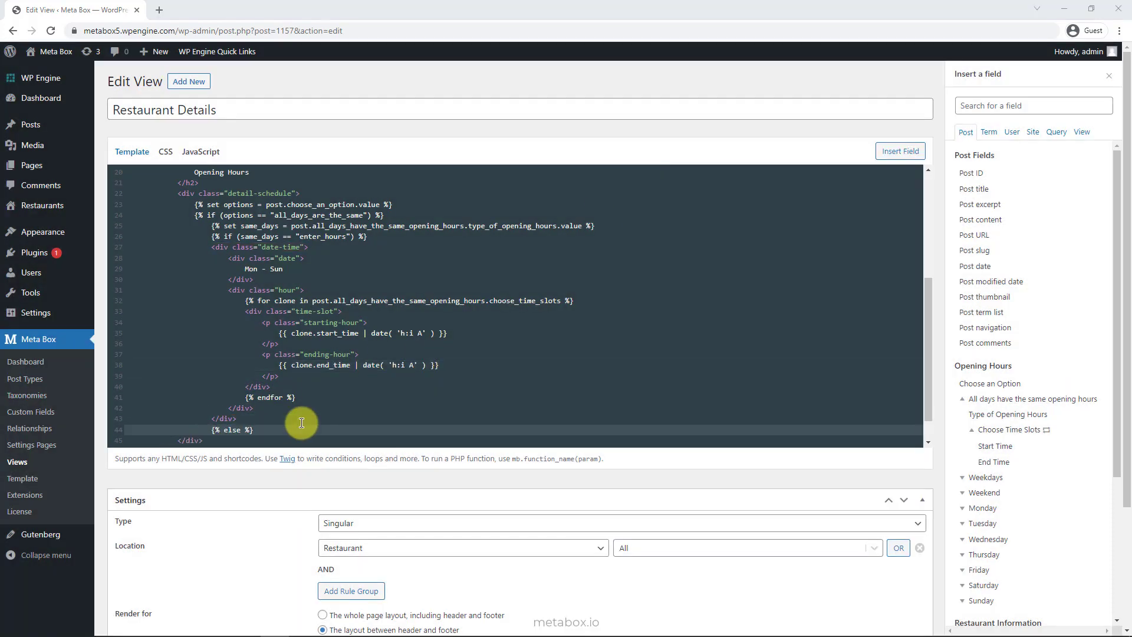
In the else branch, add a date-time div containing a date div that reads Mon - Sun
{"action": "key", "text": "Return"}
{"action": "type", "text": "<div class=\"date-time\""}
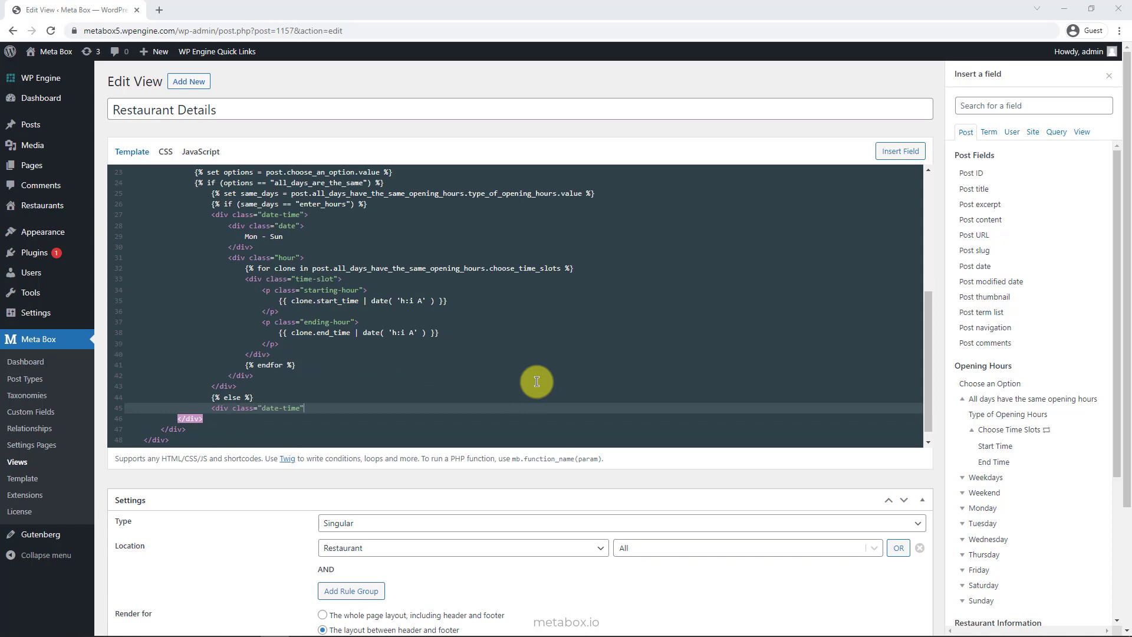
{"action": "type", "text": ">"}
{"action": "key", "text": "Return"}
{"action": "type", "text": "<div class=\"date\">"}
{"action": "key", "text": "Return"}
{"action": "type", "text": "Mon - S"}
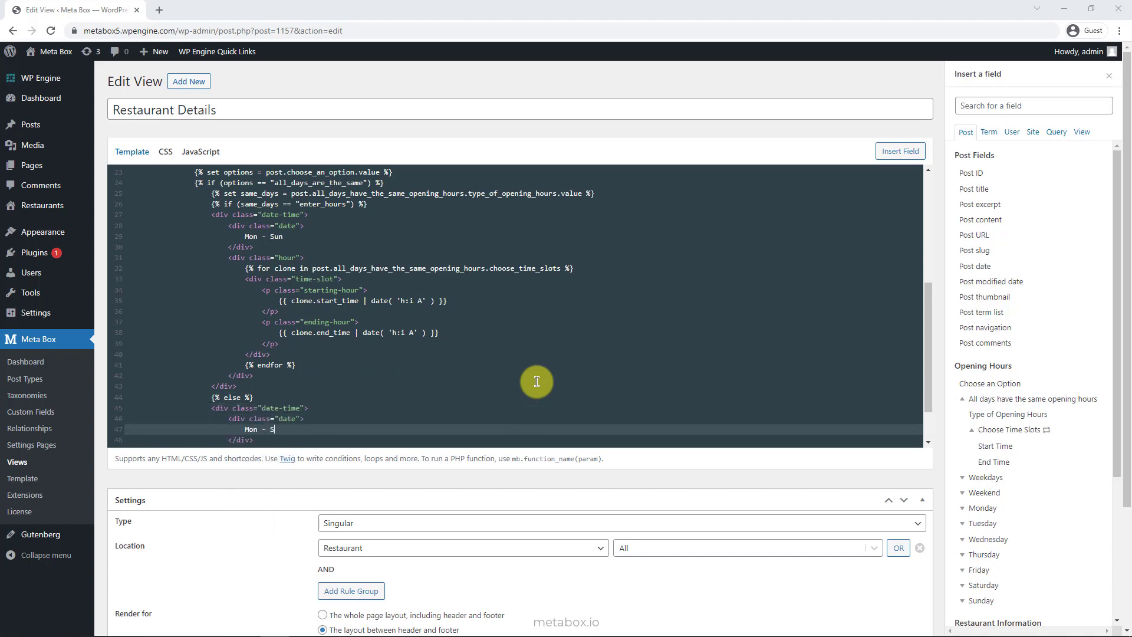
{"action": "type", "text": "un"}
Add an hour div below the second date div and insert the All days Type of Opening Hours field with Label output in it
{"action": "key", "text": "Down"}
{"action": "key", "text": "End"}
{"action": "key", "text": "Return"}
{"action": "type", "text": "<div class=\"hour\">"}
{"action": "key", "text": "Return"}
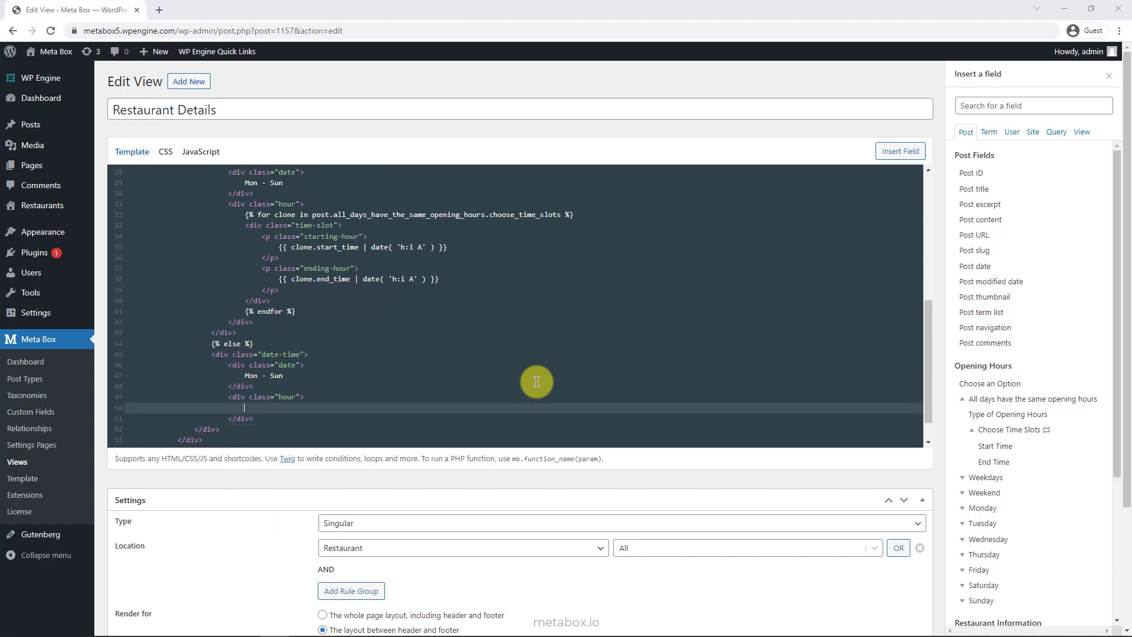
{"action": "left_click", "coordinate": [1073, 419]}
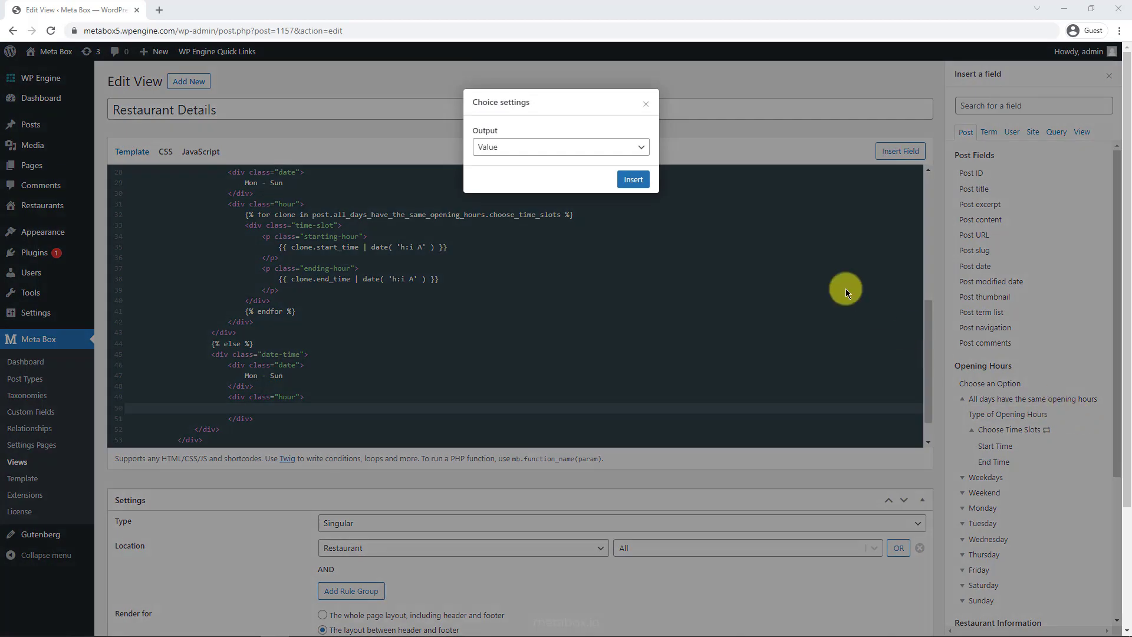
{"action": "left_click", "coordinate": [641, 147]}
{"action": "left_click", "coordinate": [603, 166]}
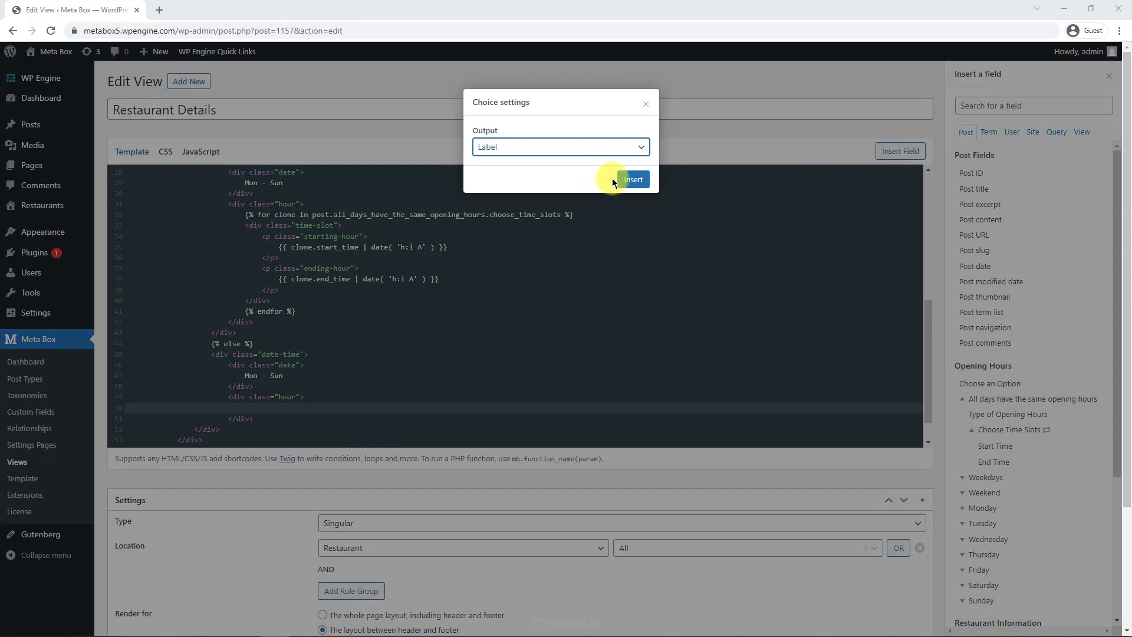
{"action": "left_click", "coordinate": [632, 182]}
Align the closing tag of the else branch's date-time div and add {% endif %} below it
{"action": "left_click", "coordinate": [189, 429]}
{"action": "key", "text": "Tab"}
{"action": "left_click", "coordinate": [241, 431]}
{"action": "key", "text": "Return"}
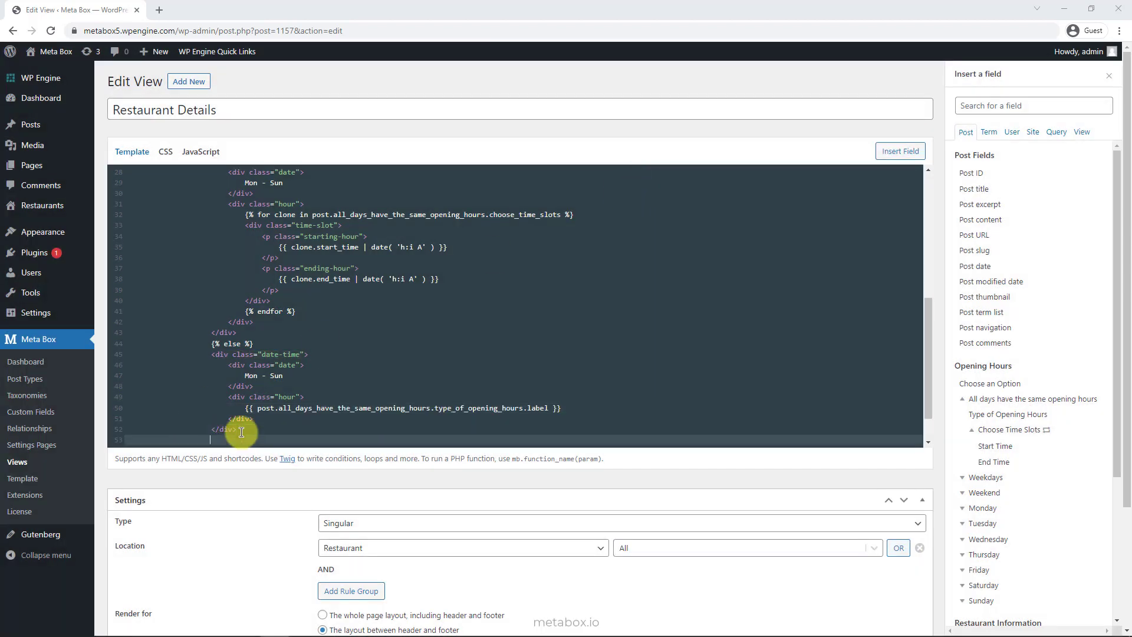
{"action": "type", "text": "{% endif %}"}
{"action": "key", "text": "Return"}
Below the endif, add the line End "All days are the same" option as a comment and start a new line
{"action": "type", "text": "E"}
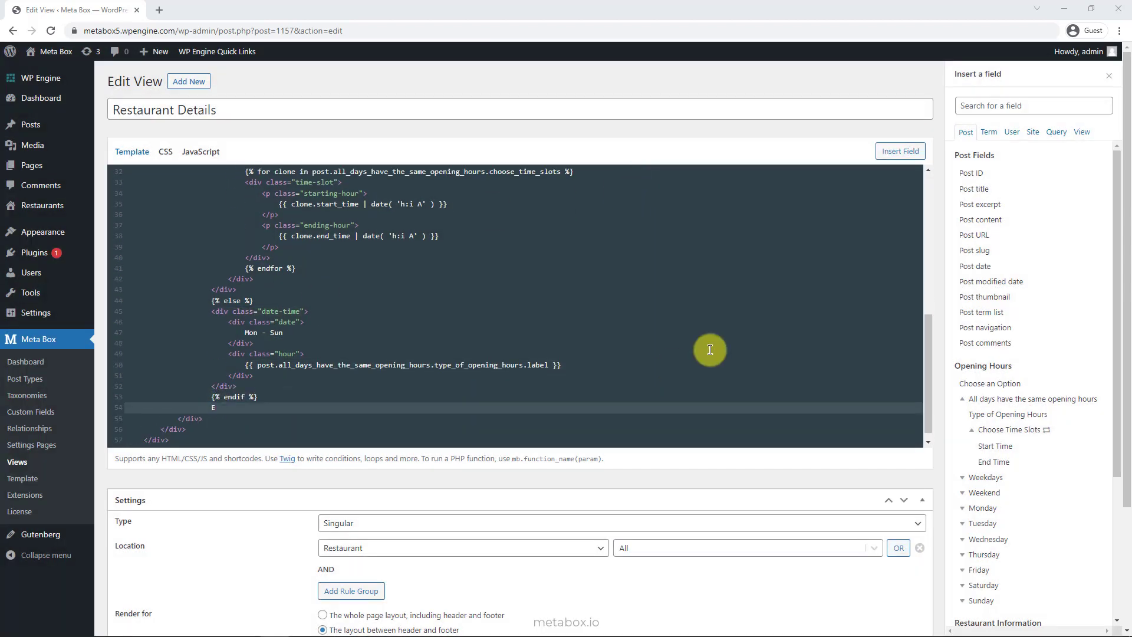
{"action": "type", "text": "nd \"All days are the same\" option"}
{"action": "key", "text": "shift+Home"}
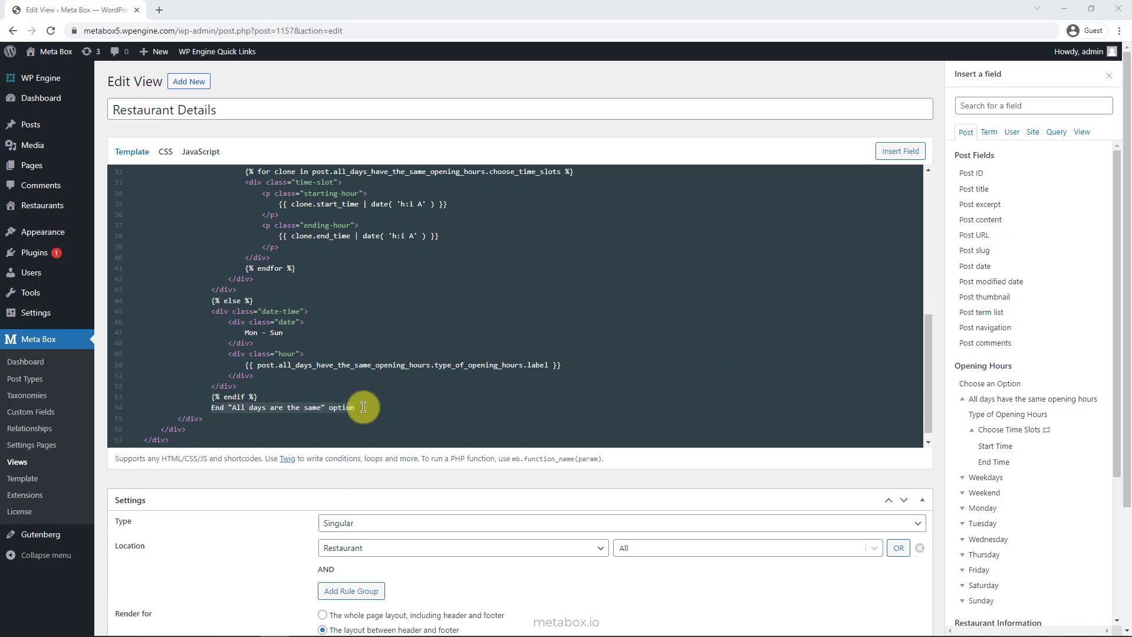
{"action": "key", "text": "ctrl+slash"}
{"action": "left_click", "coordinate": [453, 410]}
{"action": "key", "text": "Return"}
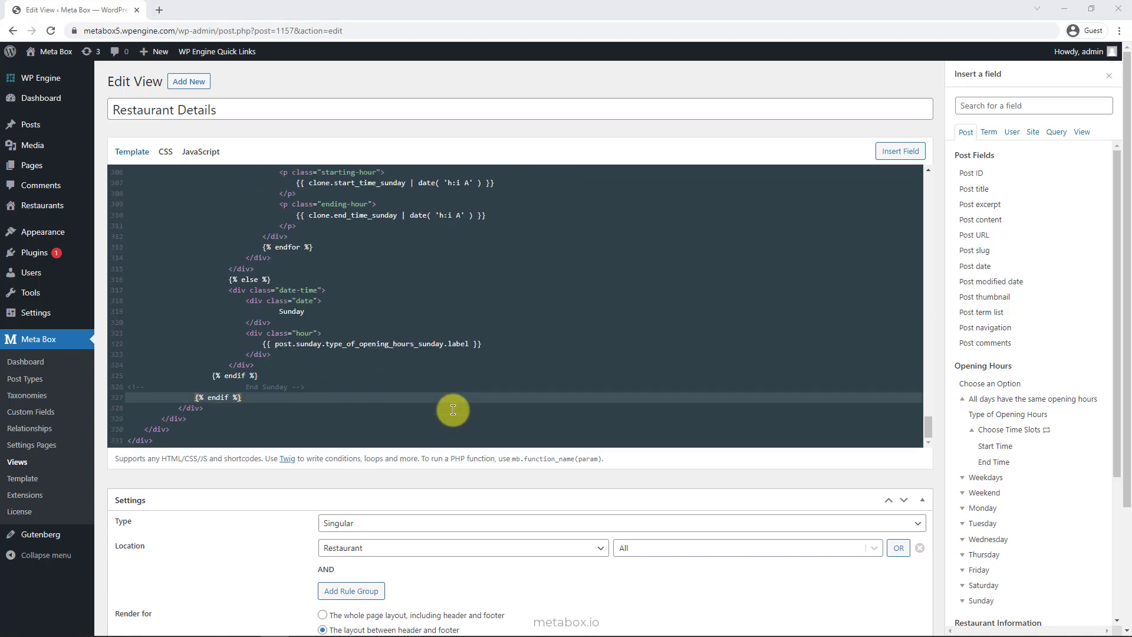
Close the field insertion list and update the Restaurant Details view
{"action": "left_click_drag", "start_coordinate": [930, 424], "coordinate": [914, 228]}
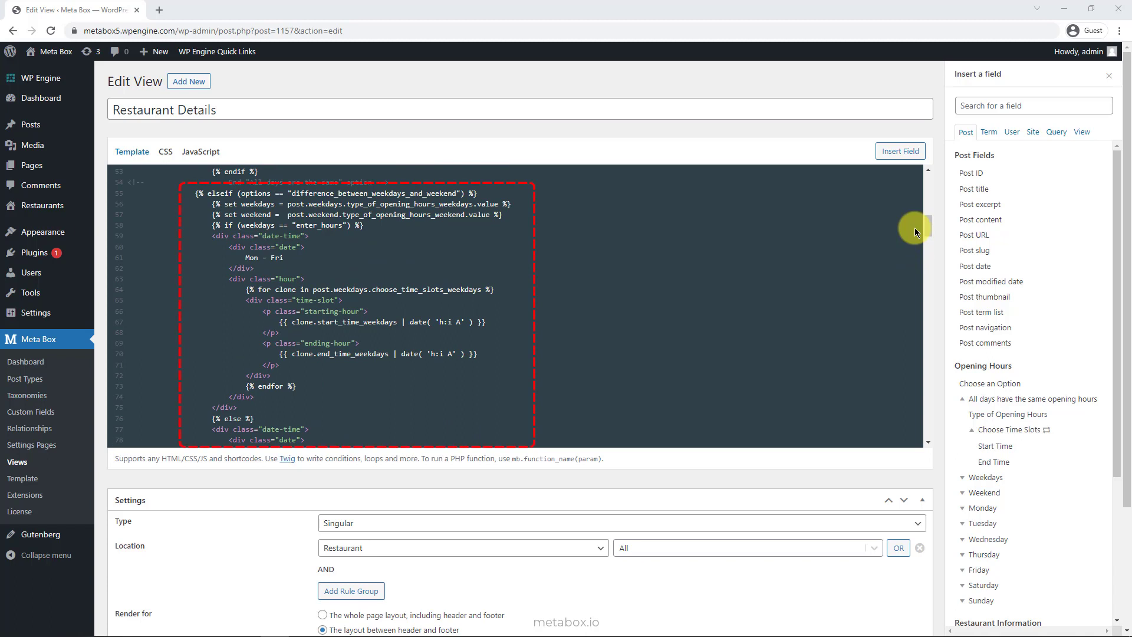
{"action": "left_click_drag", "start_coordinate": [914, 228], "coordinate": [930, 283]}
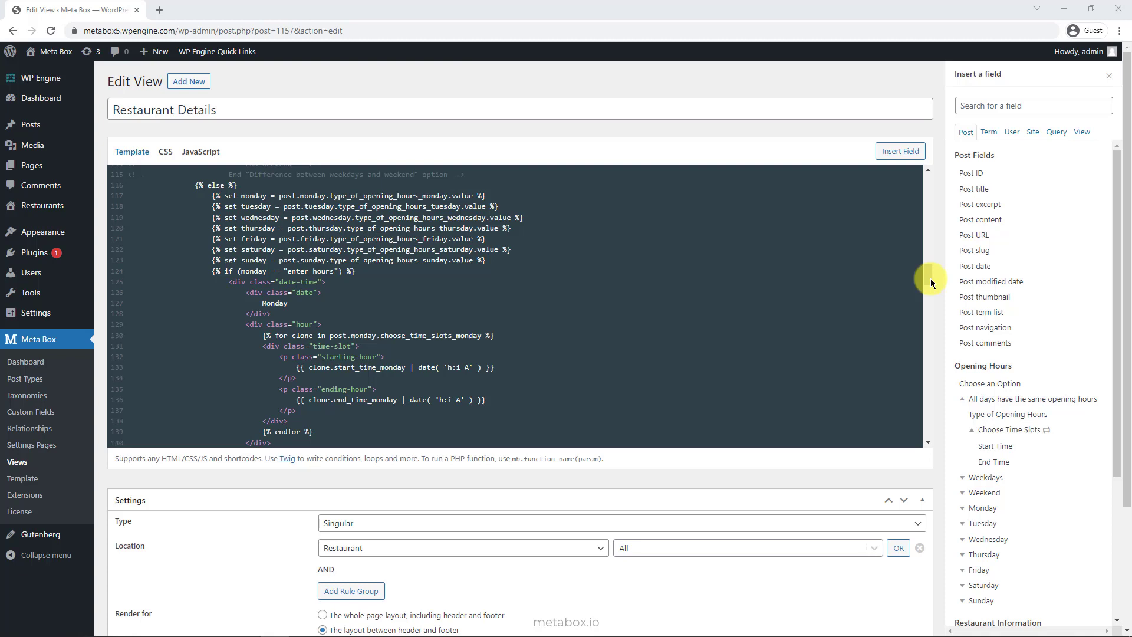
{"action": "scroll", "coordinate": [936, 311], "scroll_direction": "down", "scroll_amount": 3}
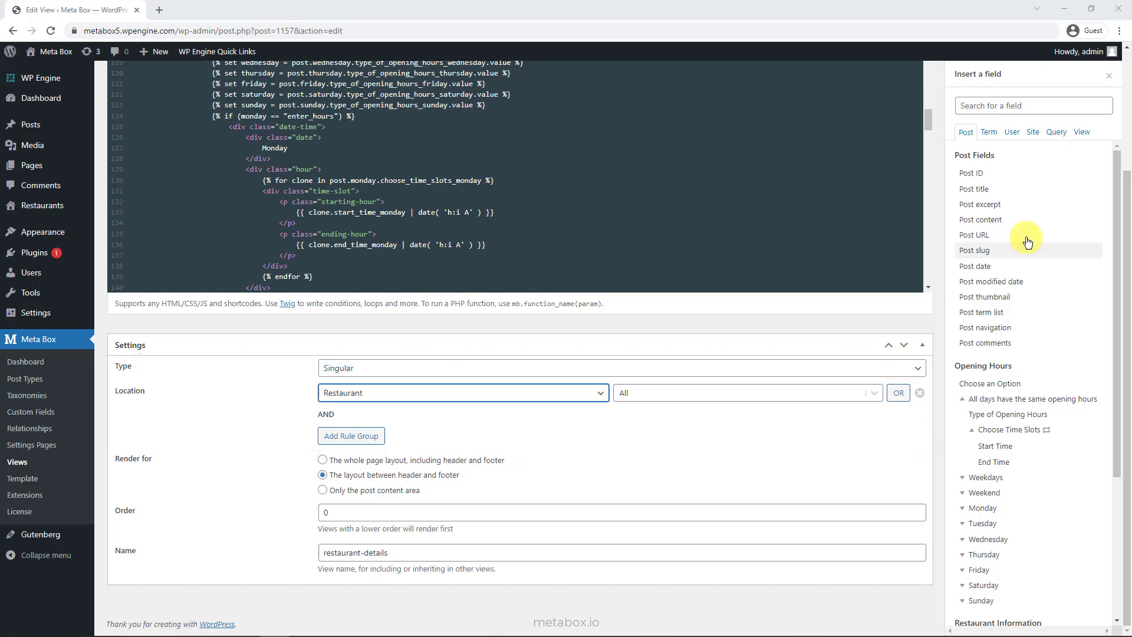
{"action": "left_click", "coordinate": [1109, 76]}
{"action": "scroll", "coordinate": [1096, 106], "scroll_direction": "up", "scroll_amount": 3}
{"action": "left_click", "coordinate": [1084, 168]}
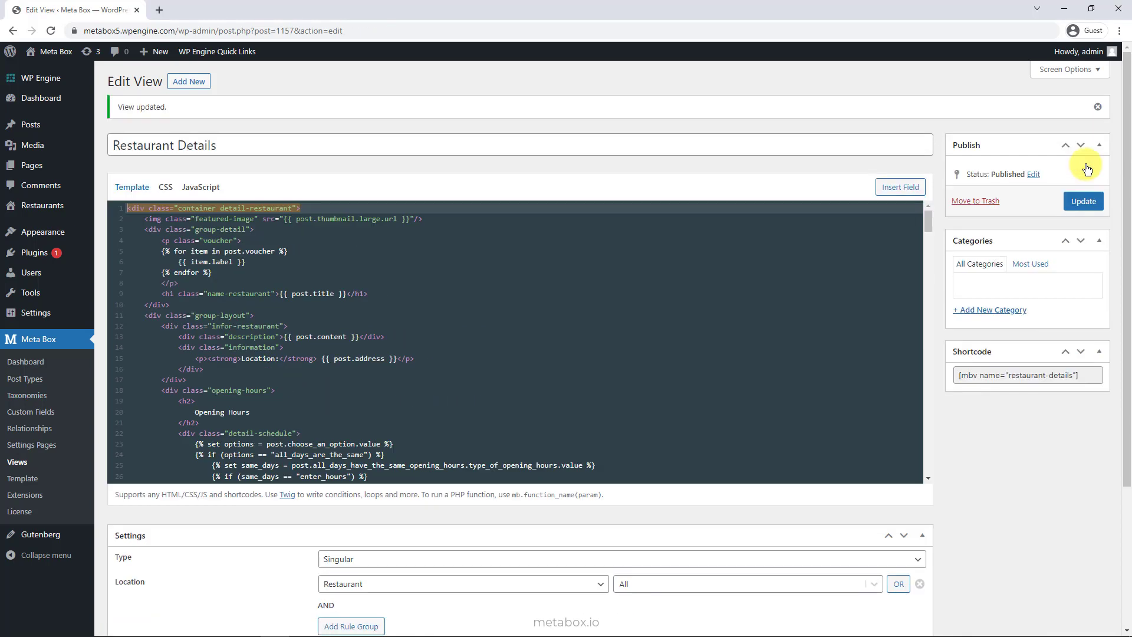
Open the list of all restaurants in a new tab and view the Alchon Bibimbap page down to its opening hours
{"action": "mouse_move", "coordinate": [91, 206]}
{"action": "middle_click", "coordinate": [140, 211]}
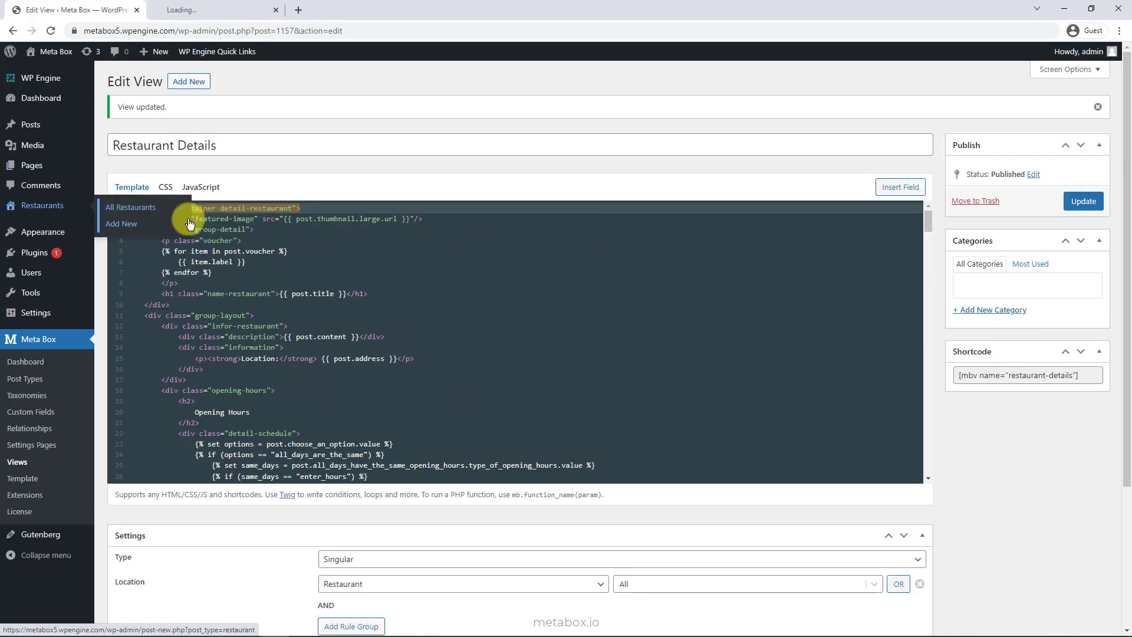
{"action": "left_click", "coordinate": [250, 10]}
{"action": "left_click", "coordinate": [225, 184]}
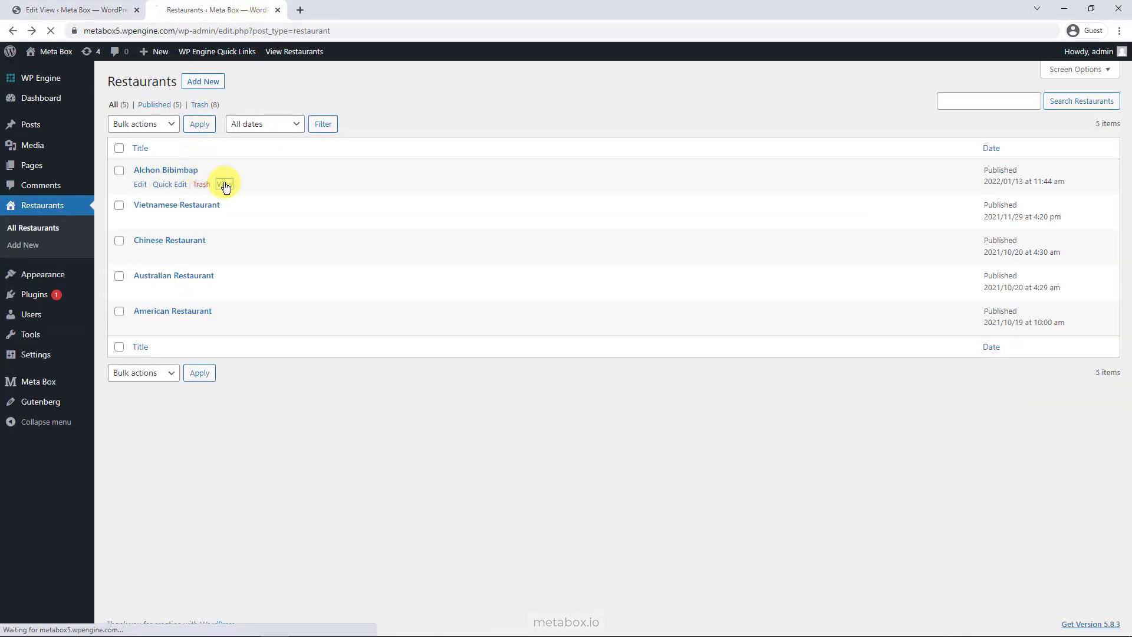
{"action": "scroll", "coordinate": [966, 439], "scroll_direction": "down", "scroll_amount": 1}
{"action": "scroll", "coordinate": [967, 439], "scroll_direction": "down", "scroll_amount": 4}
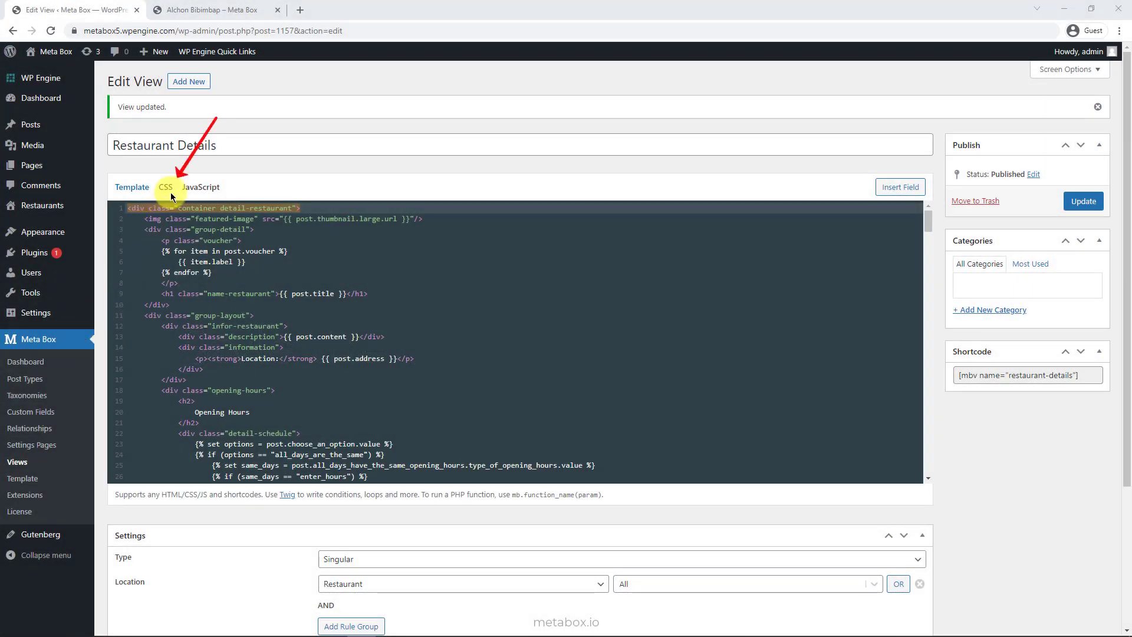
Add the CSS rules styling the restaurant's opening hours and schedule to the view and update it
{"action": "left_click", "coordinate": [165, 187]}
{"action": "scroll", "coordinate": [433, 285], "scroll_direction": "down", "scroll_amount": 12}
{"action": "left_click", "coordinate": [251, 476]}
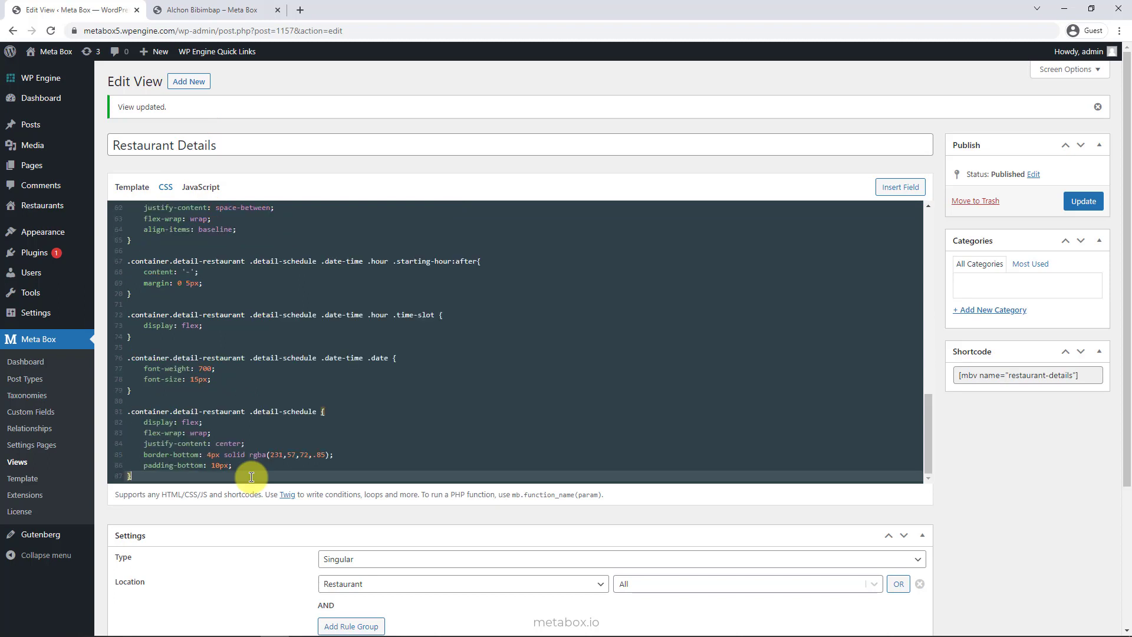
{"action": "scroll", "coordinate": [252, 477], "scroll_direction": "up", "scroll_amount": 6}
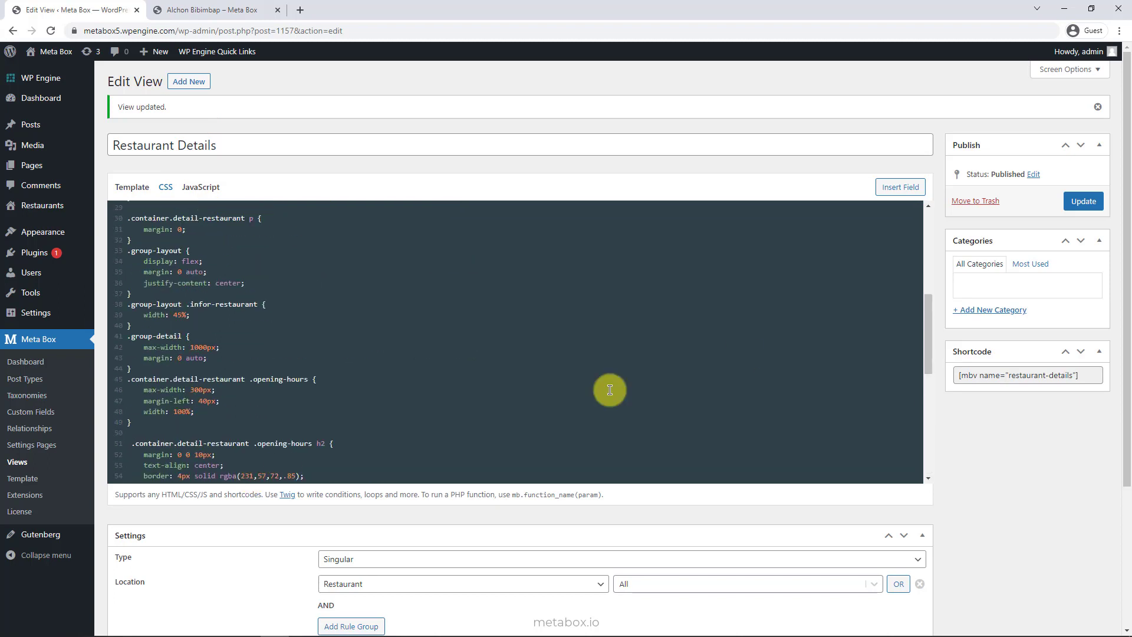
{"action": "left_click", "coordinate": [1077, 206]}
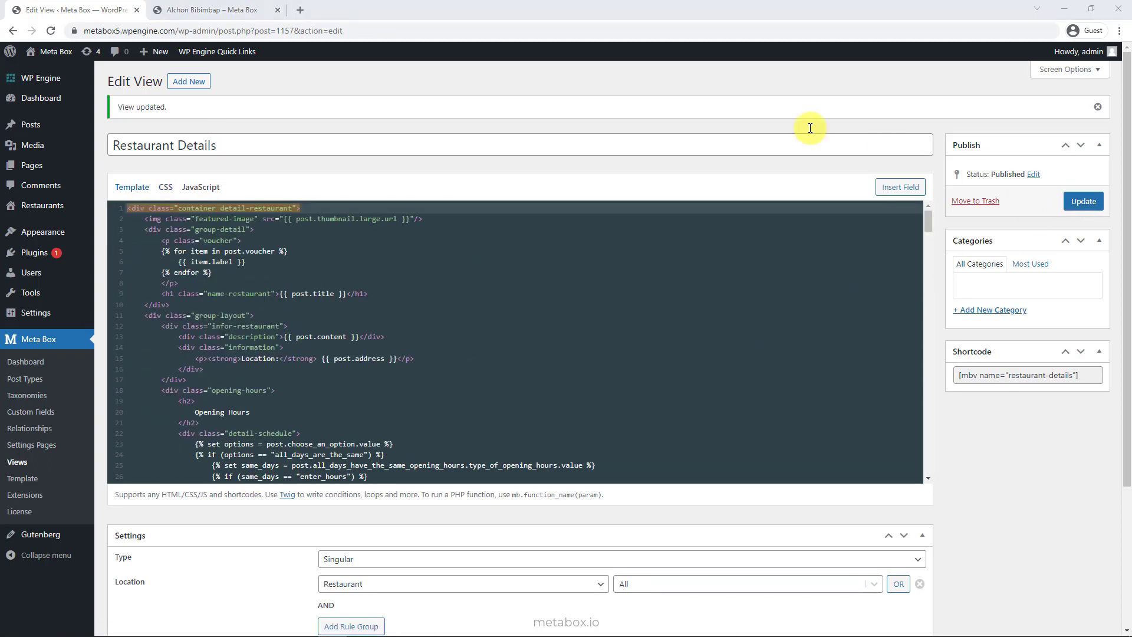
Reload the Alchon Bibimbap page to check the styled opening hours
{"action": "left_click", "coordinate": [255, 9]}
{"action": "left_click", "coordinate": [51, 30]}
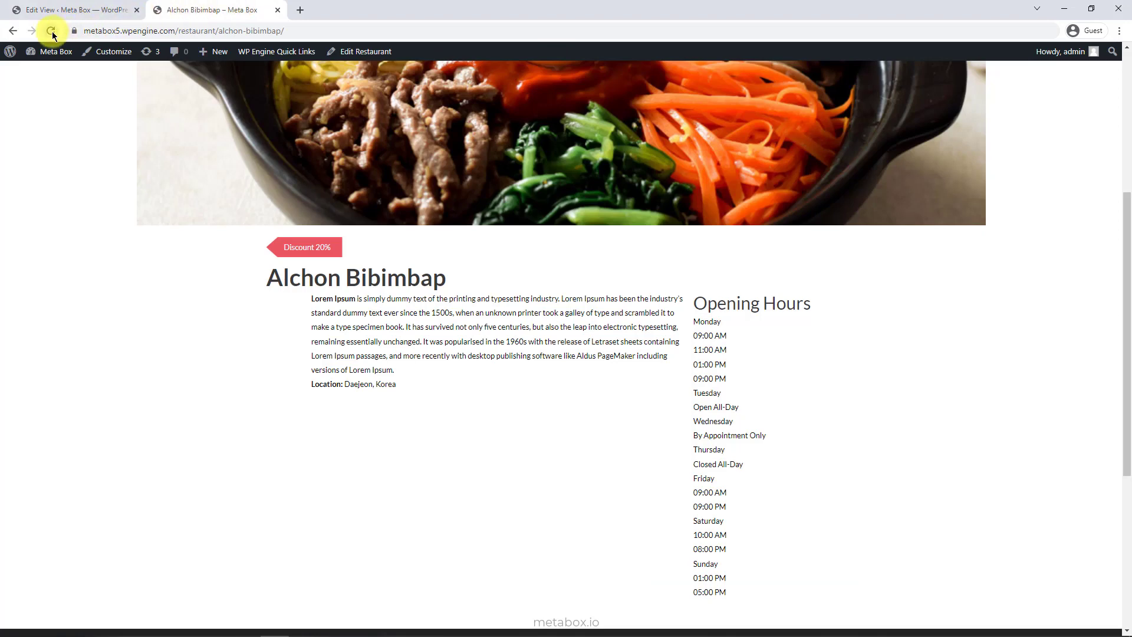